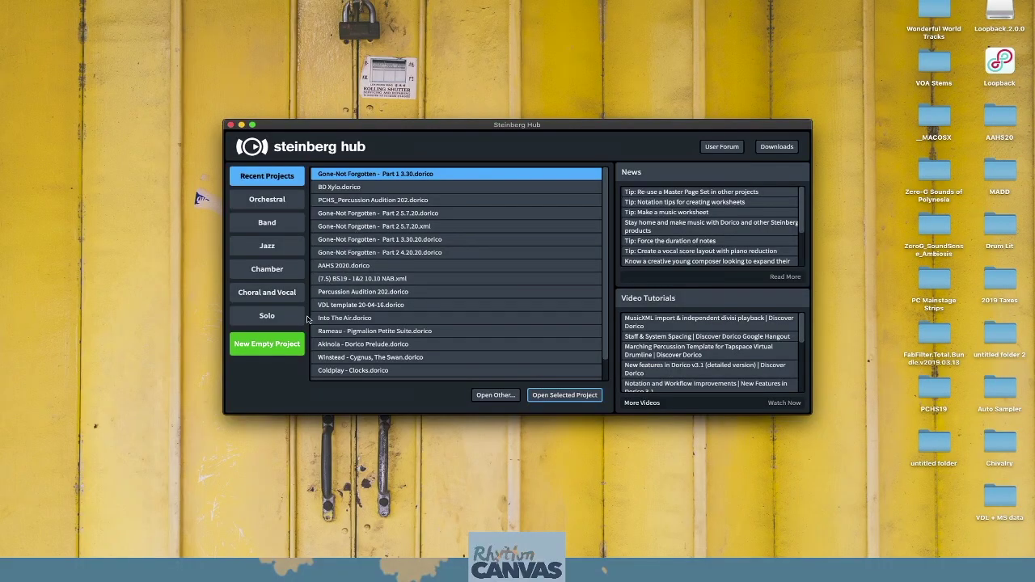
Step: Create a new empty project and add a solo player holding a Splash Cymbal
{"action": "left_click", "coordinate": [276, 349]}
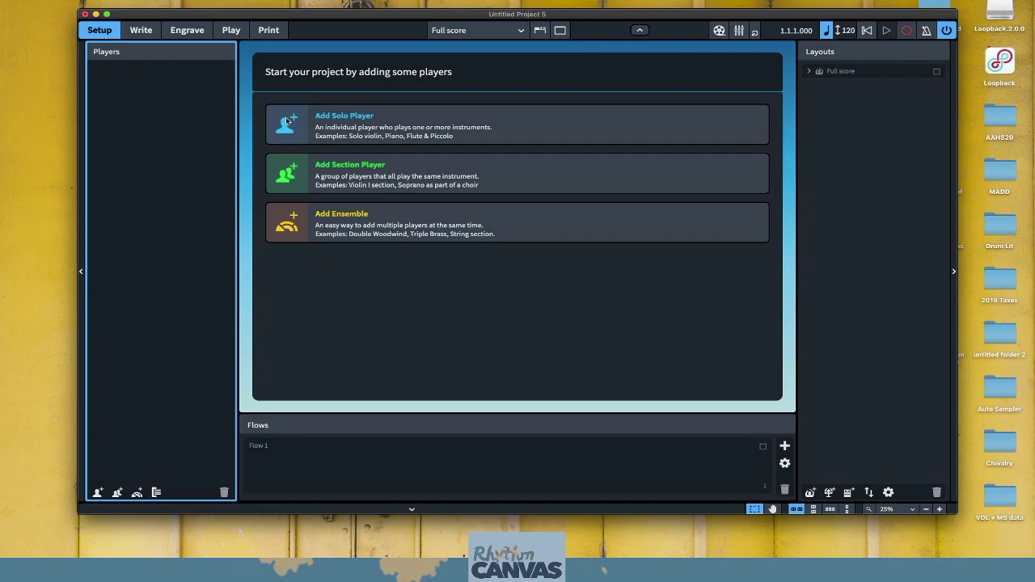
{"action": "left_click", "coordinate": [328, 122]}
{"action": "type", "text": "splash"}
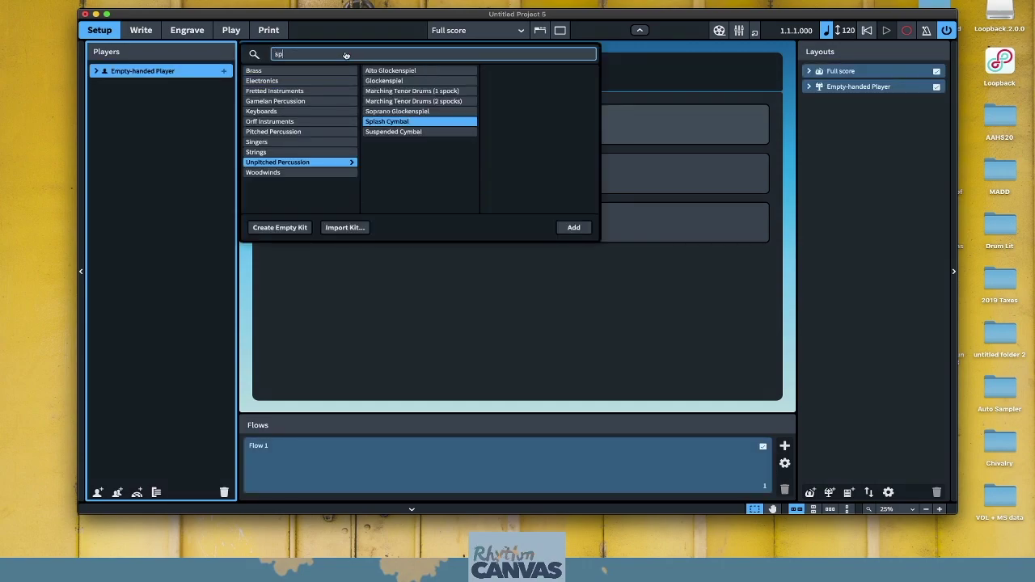
{"action": "key", "text": "Return"}
Step: Add a Ribbon Crasher and a Bass Drum to the same player and expand its instrument list
{"action": "left_click", "coordinate": [224, 71]}
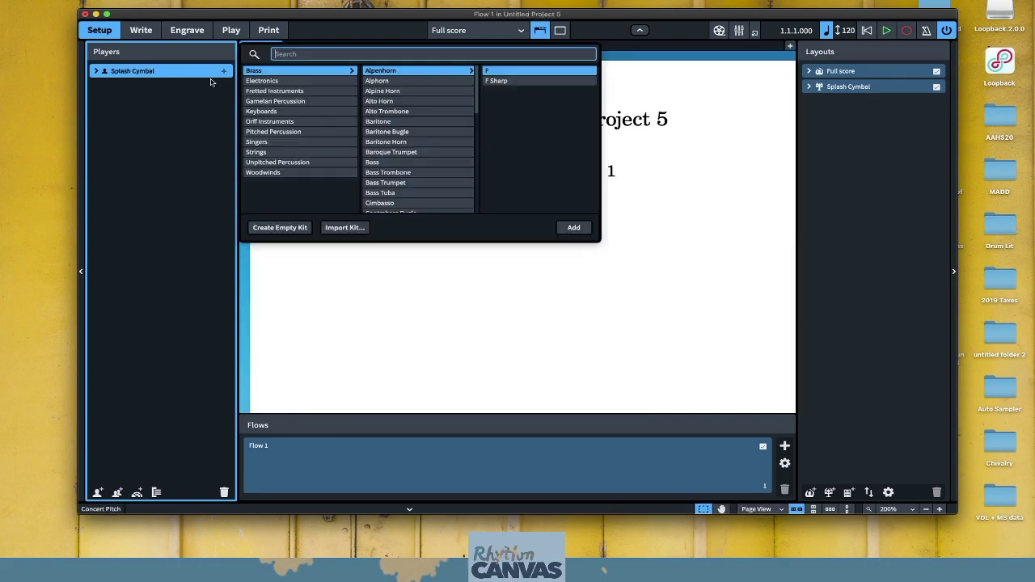
{"action": "type", "text": "ribbon"}
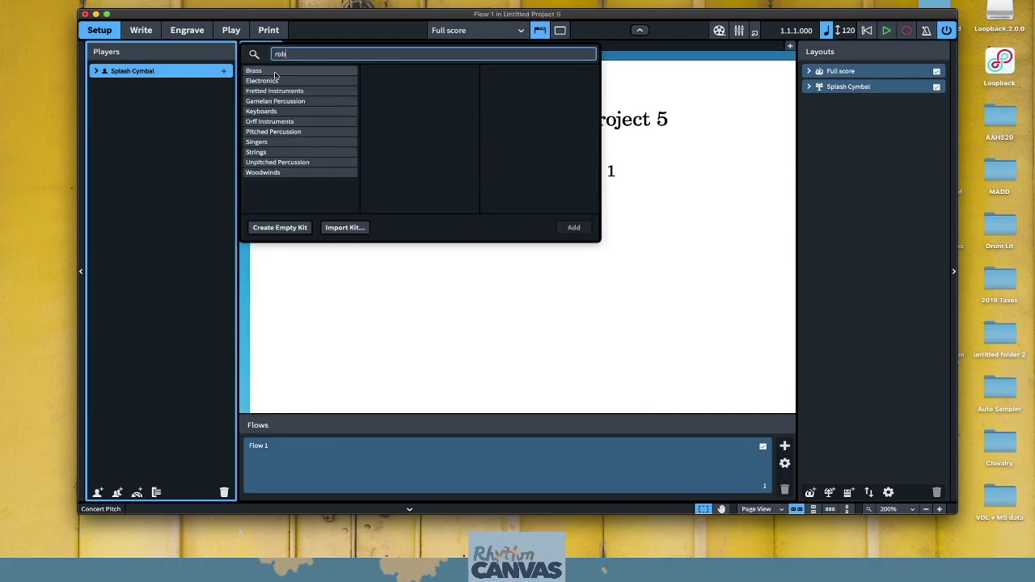
{"action": "key", "text": "Return"}
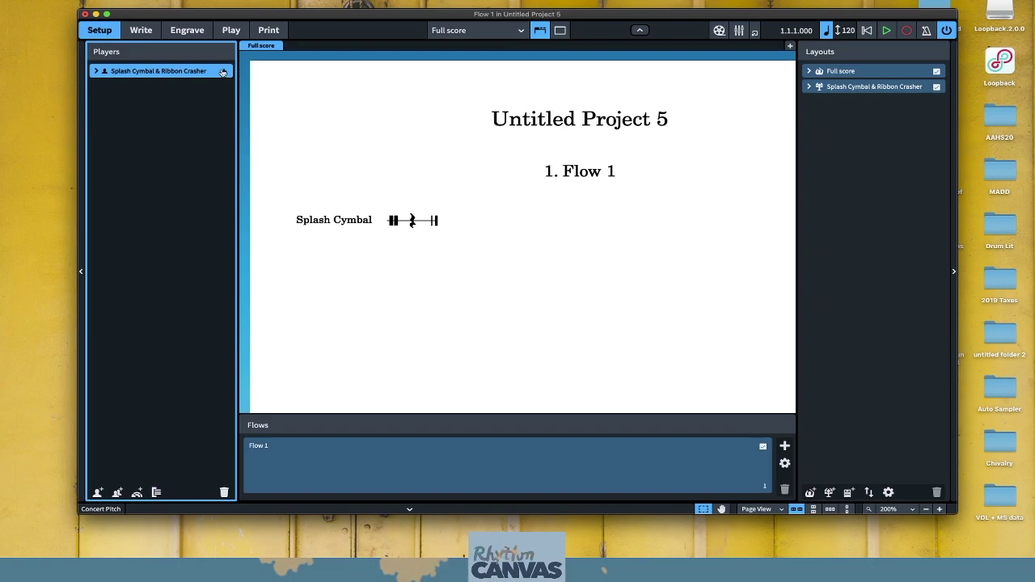
{"action": "left_click", "coordinate": [224, 71]}
{"action": "type", "text": "bass dr"}
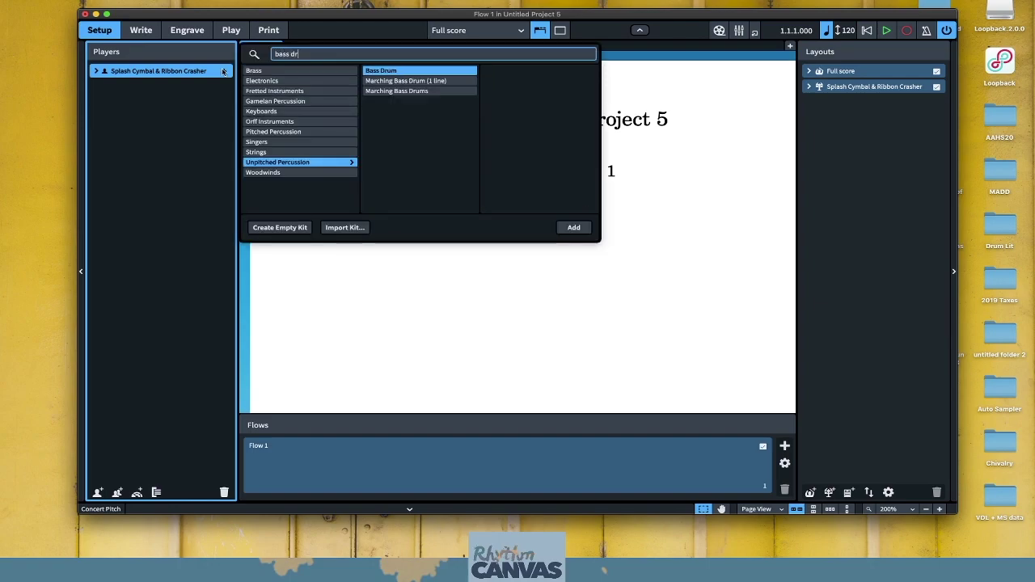
{"action": "key", "text": "Return"}
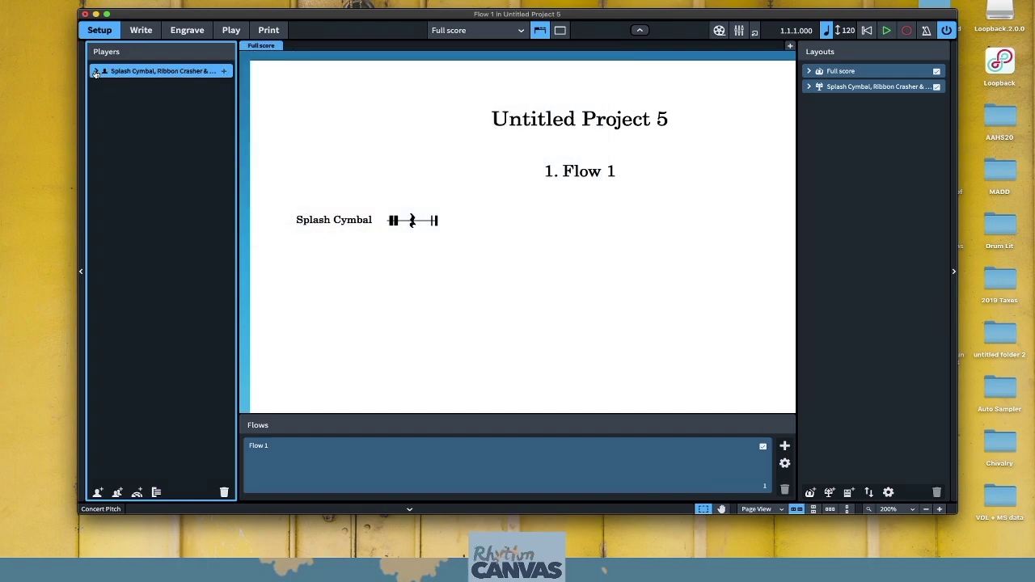
{"action": "left_click", "coordinate": [95, 71]}
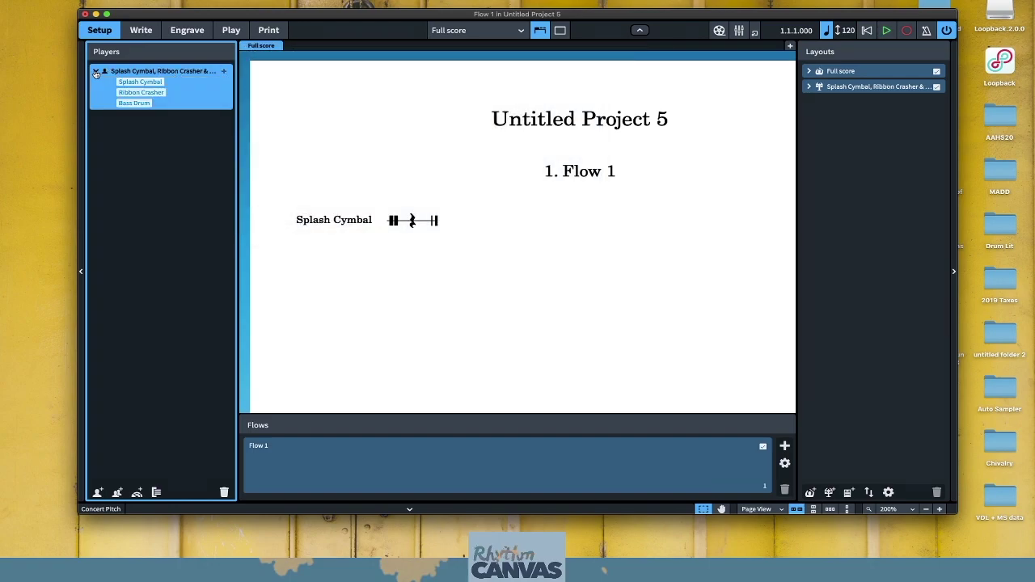
Step: Set the Ribbon Crasher's natural playing technique to Ornate X Noteheads
{"action": "left_click", "coordinate": [169, 94]}
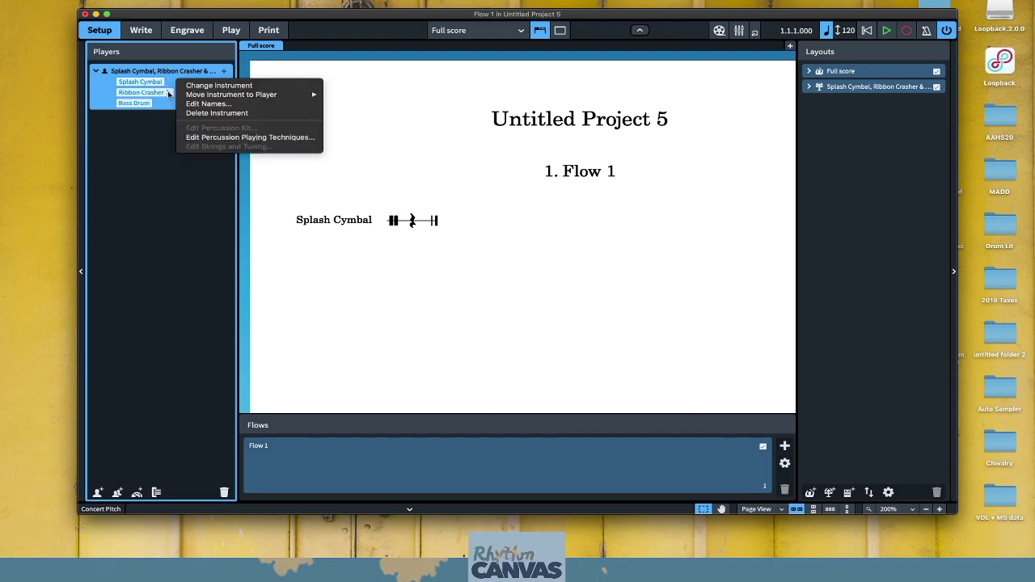
{"action": "left_click", "coordinate": [199, 138]}
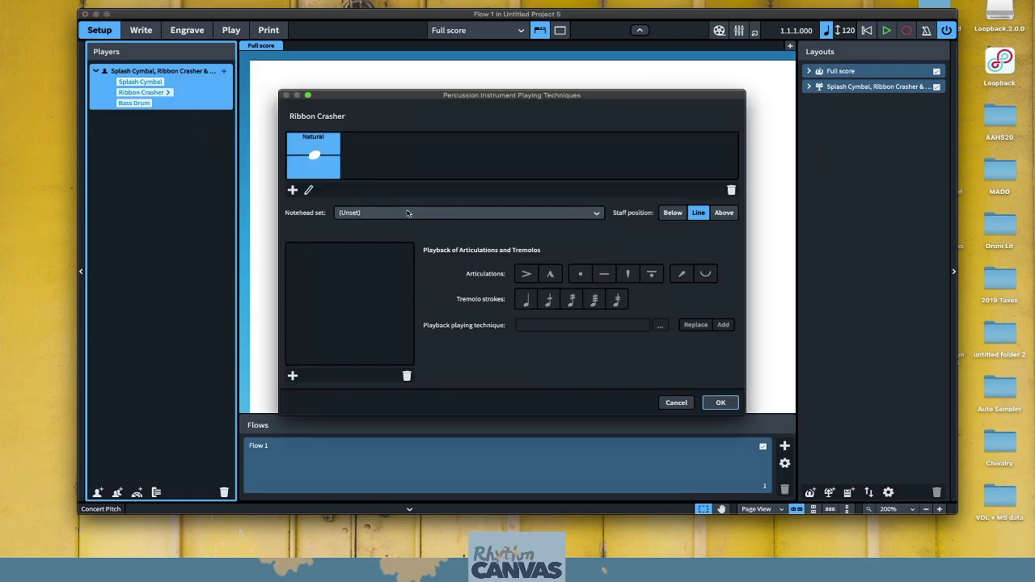
{"action": "left_click", "coordinate": [424, 214]}
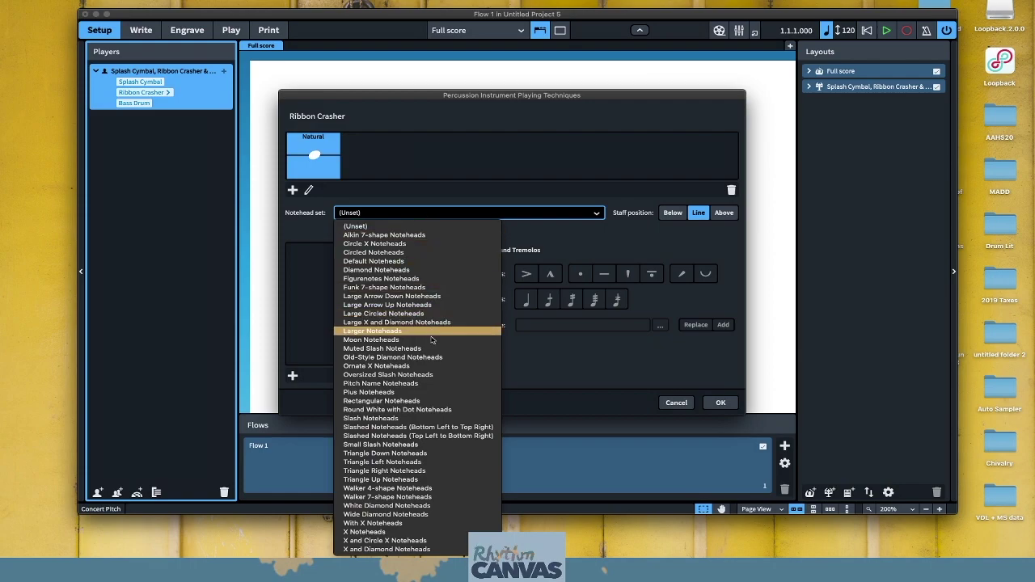
{"action": "left_click", "coordinate": [431, 365]}
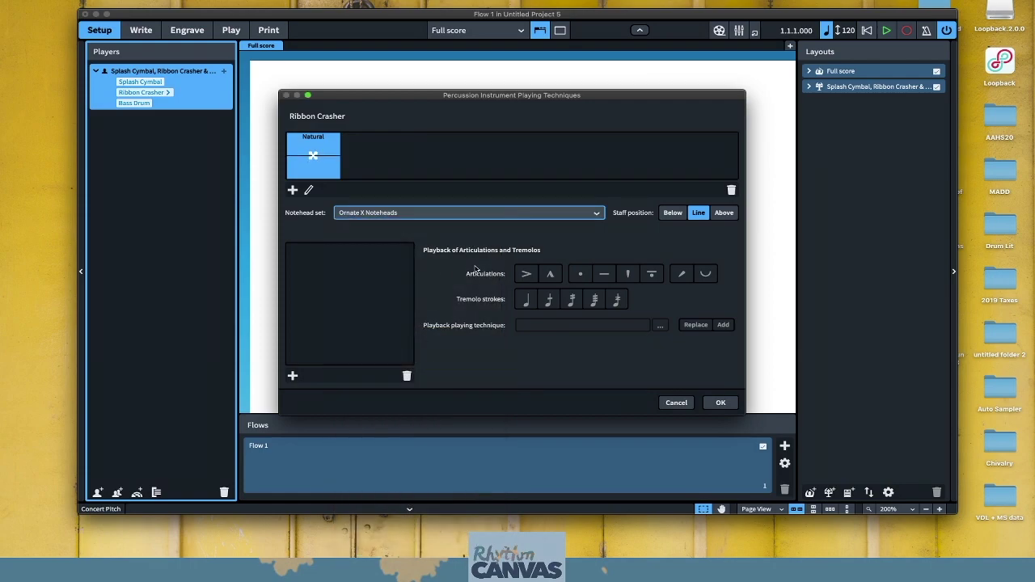
{"action": "left_click", "coordinate": [720, 402]}
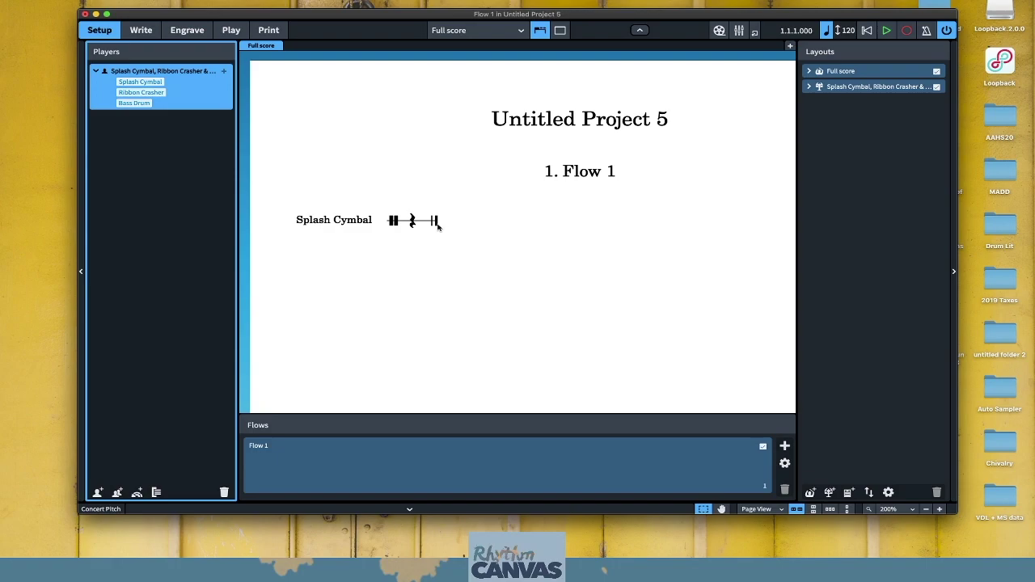
Step: Enlarge the project window to fill the whole screen
{"action": "scroll", "coordinate": [287, 110], "scroll_direction": "right", "scroll_amount": 1}
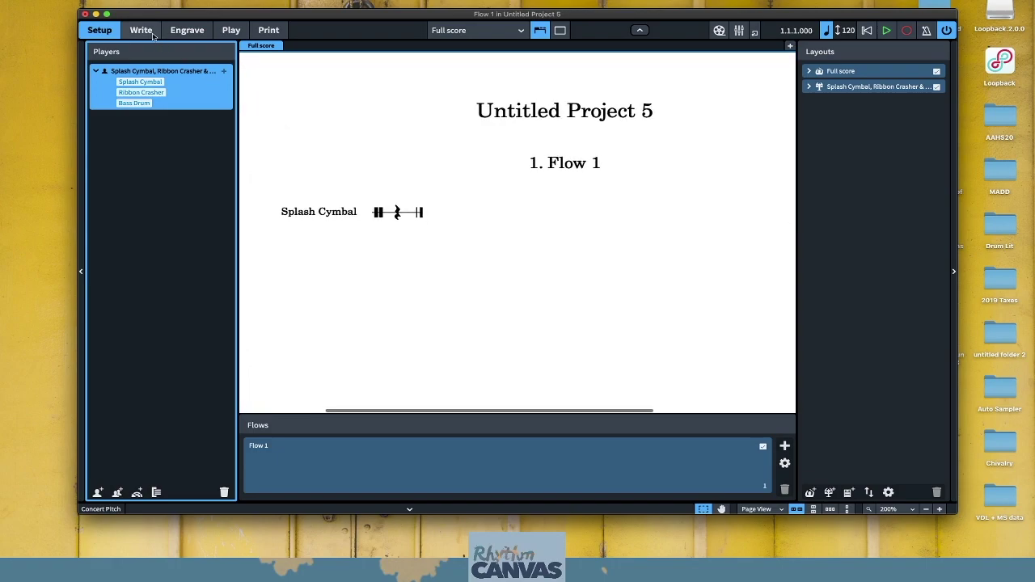
{"action": "double_click", "coordinate": [80, 9]}
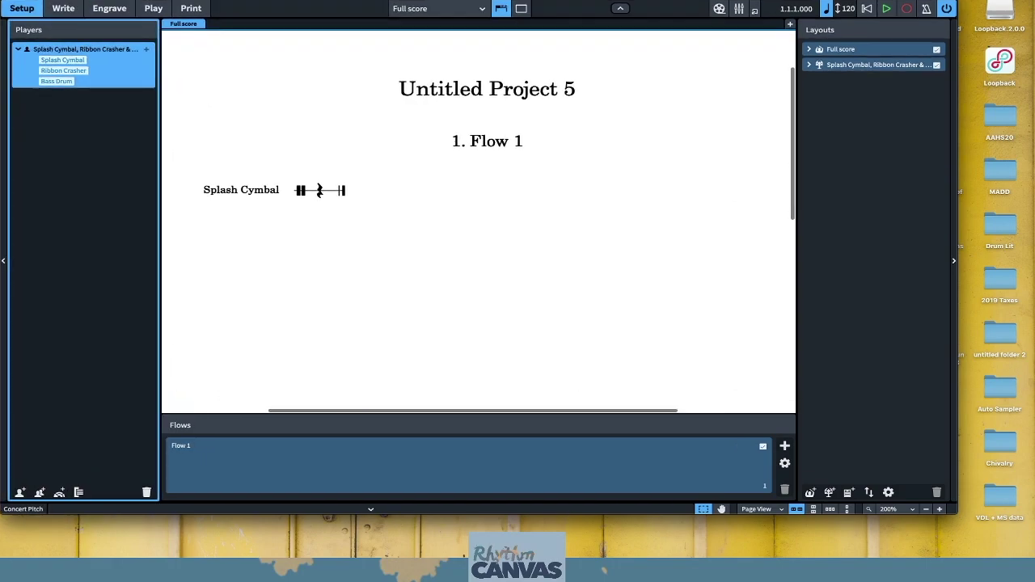
{"action": "double_click", "coordinate": [955, 512]}
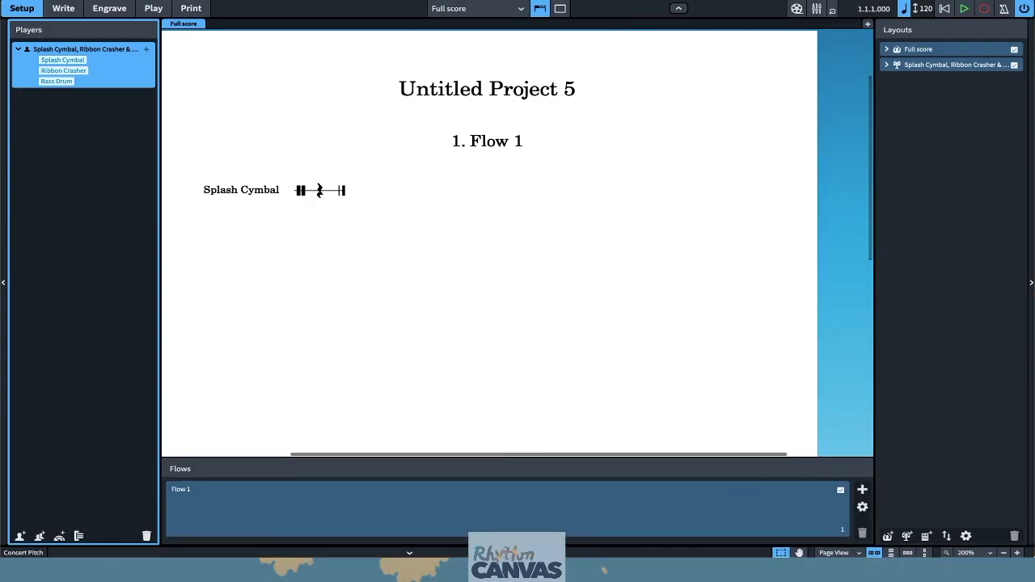
Step: Look through the Write, Engrave, Play and Print modes and return to Write mode
{"action": "left_click", "coordinate": [63, 9]}
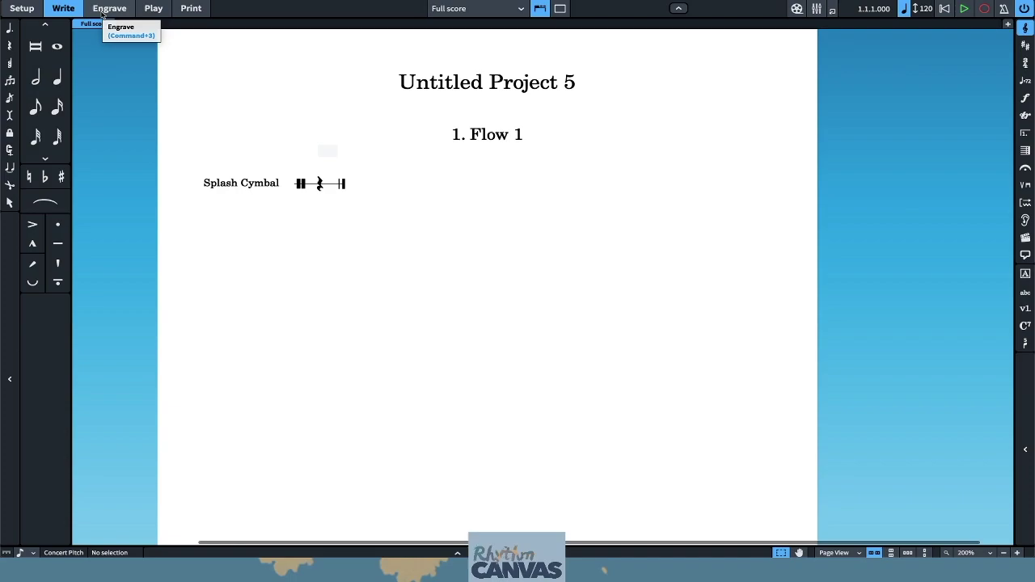
{"action": "left_click", "coordinate": [105, 10]}
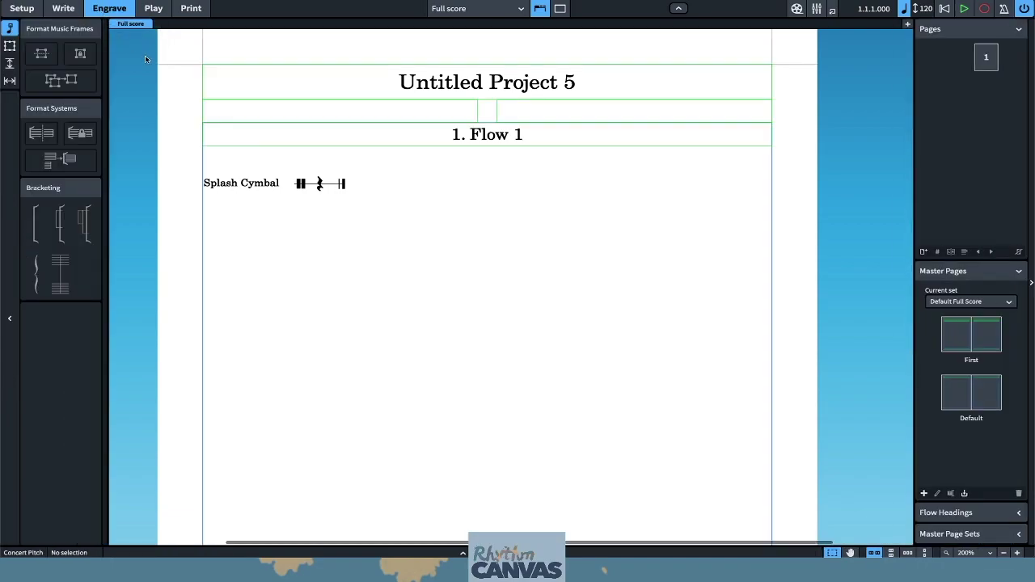
{"action": "key", "text": "super+4"}
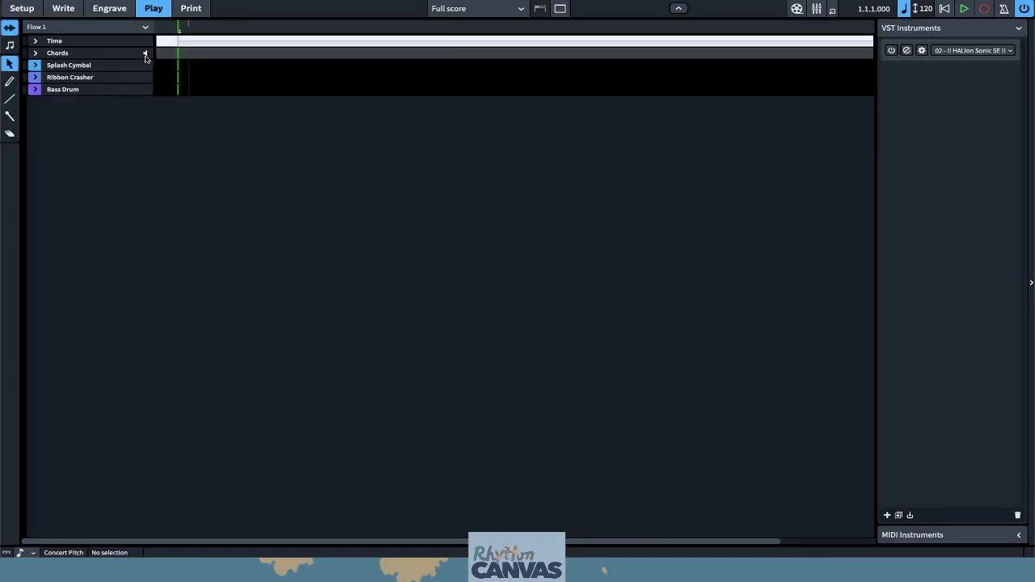
{"action": "key", "text": "super+5"}
{"action": "key", "text": "super+2"}
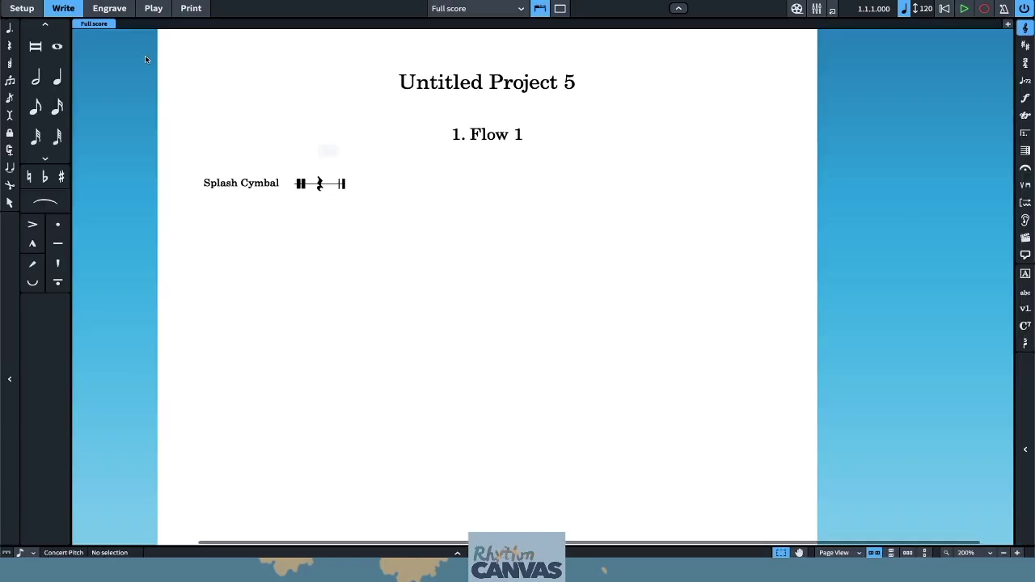
Step: In Play mode, replace the VST instrument with Kontakt 5 16out and load 8DIO Aura Studio Percussion - Main.nki
{"action": "left_click", "coordinate": [155, 11]}
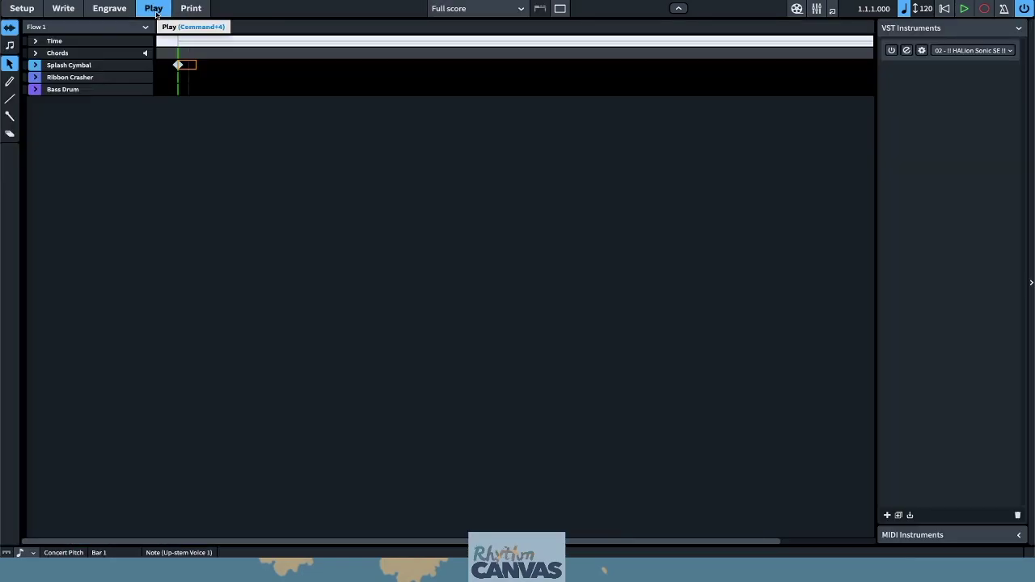
{"action": "left_click", "coordinate": [971, 51]}
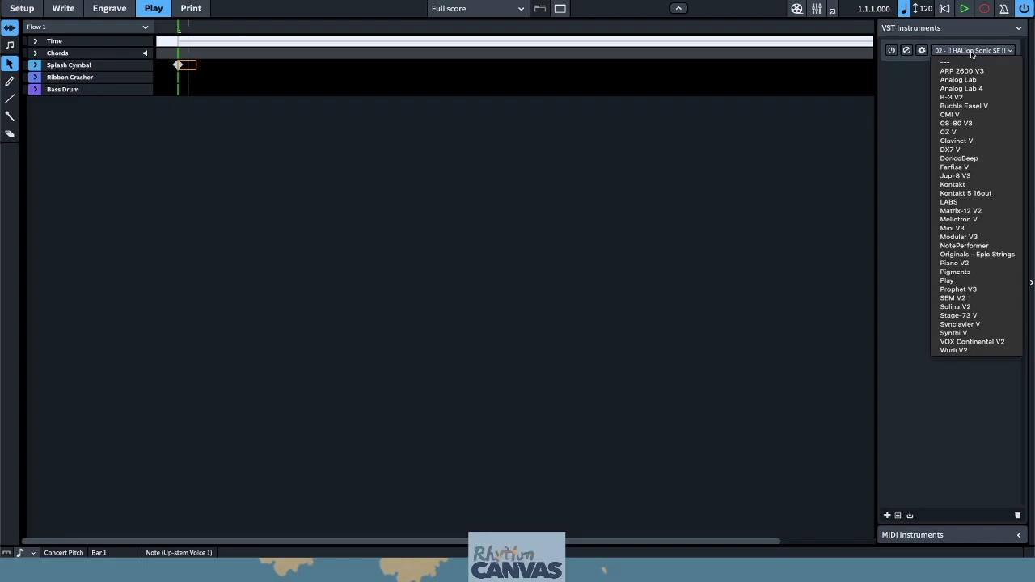
{"action": "left_click", "coordinate": [971, 195]}
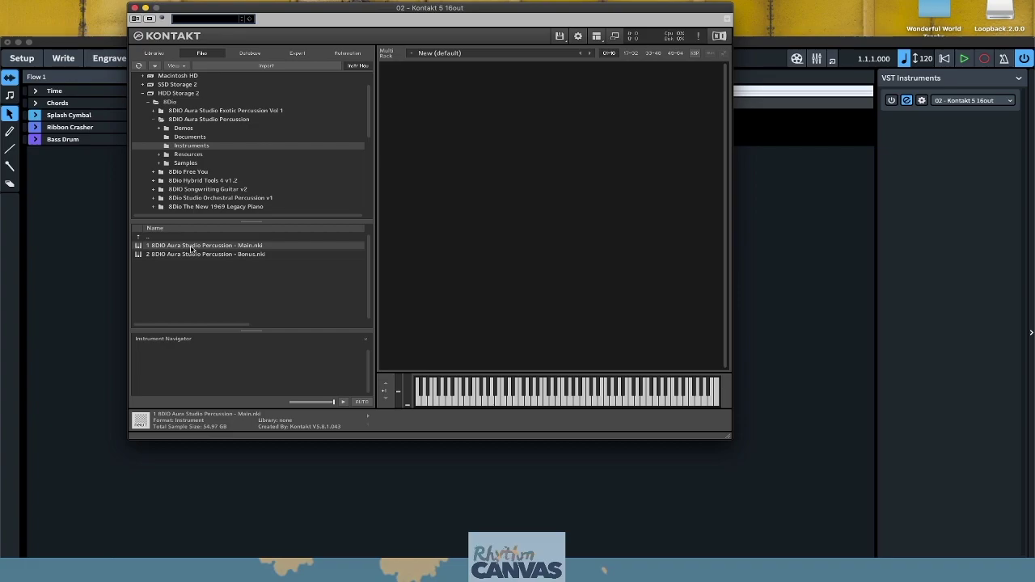
{"action": "double_click", "coordinate": [184, 246]}
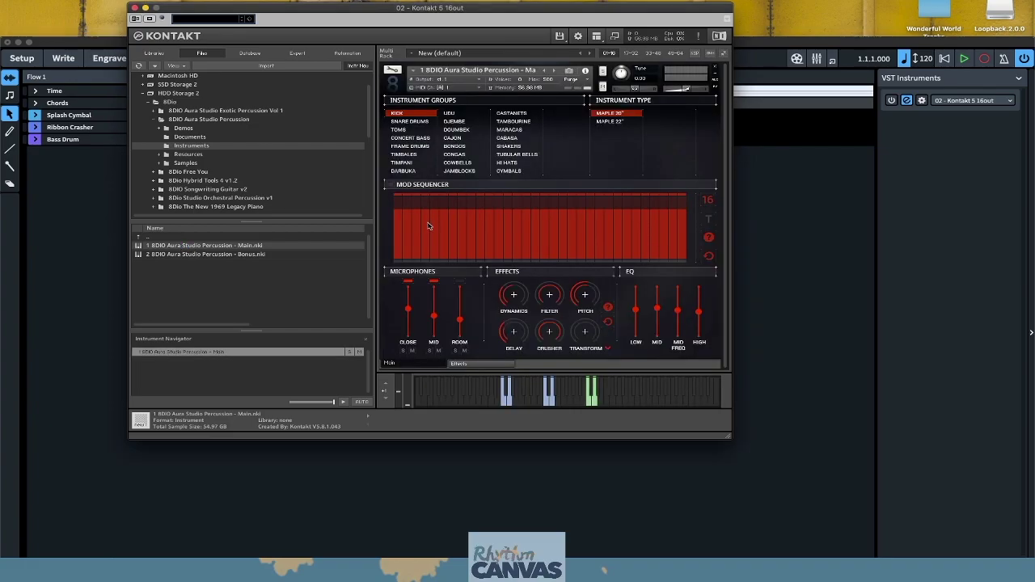
Step: Choose the Cymbals group in Kontakt, audition the lowest mapped keys of the 12" splash, and close the plug-in window
{"action": "left_click", "coordinate": [523, 172]}
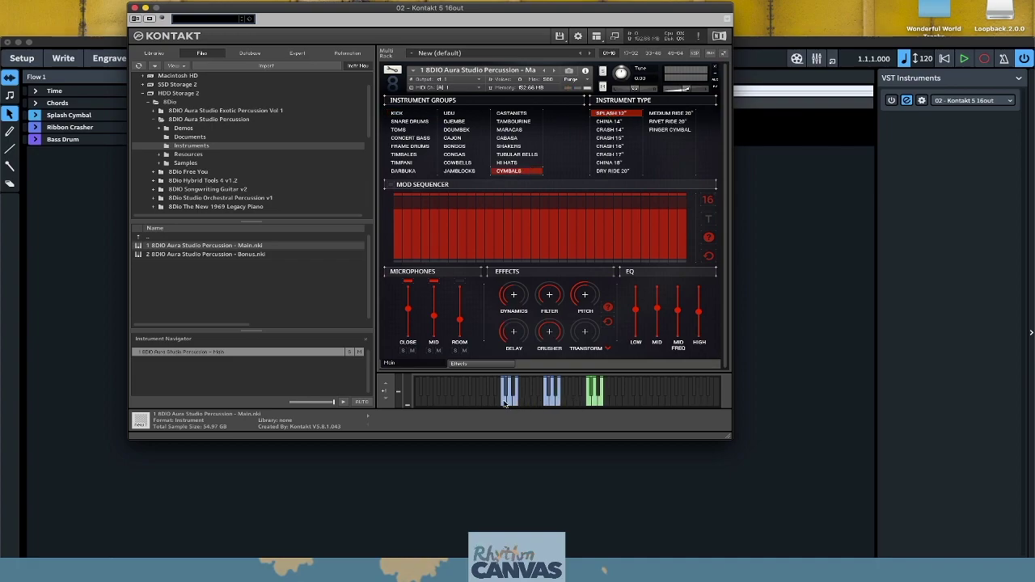
{"action": "left_click", "coordinate": [505, 403]}
{"action": "left_click", "coordinate": [507, 393]}
{"action": "left_click", "coordinate": [509, 403]}
{"action": "left_click", "coordinate": [514, 404]}
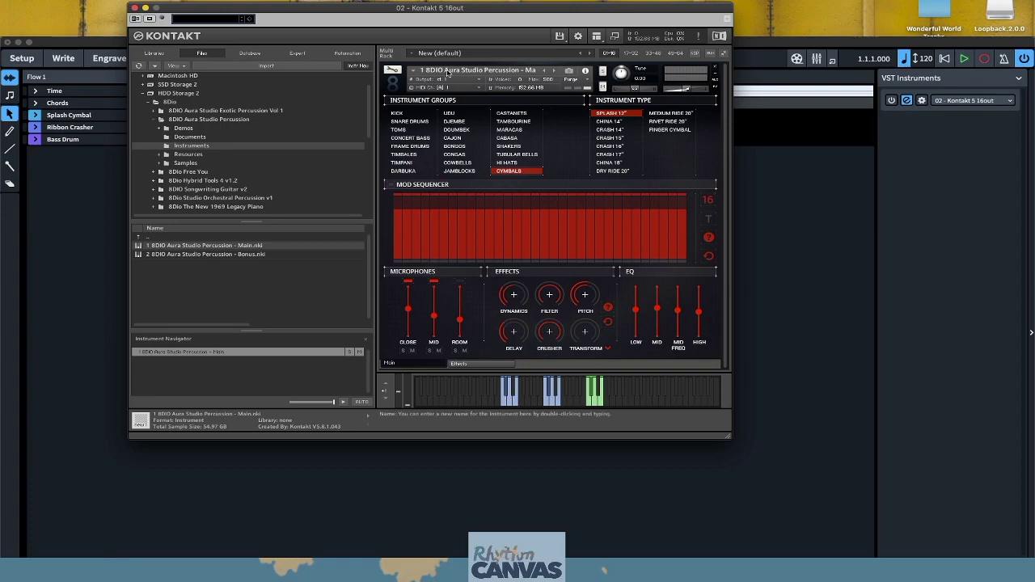
{"action": "left_click", "coordinate": [134, 8]}
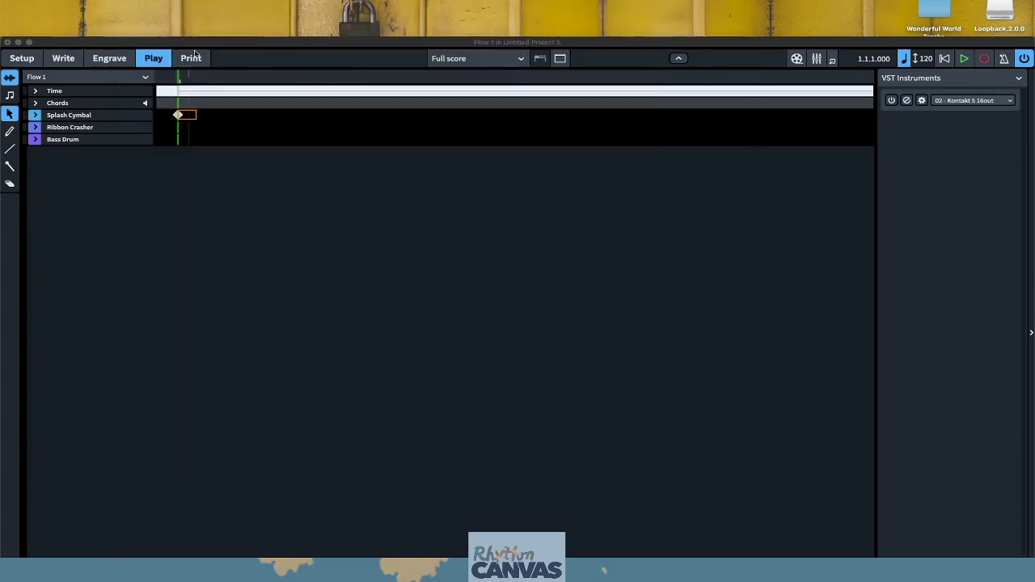
Step: Maximize the project window and create a new percussion map named "8Dio Slpash"
{"action": "double_click", "coordinate": [204, 45]}
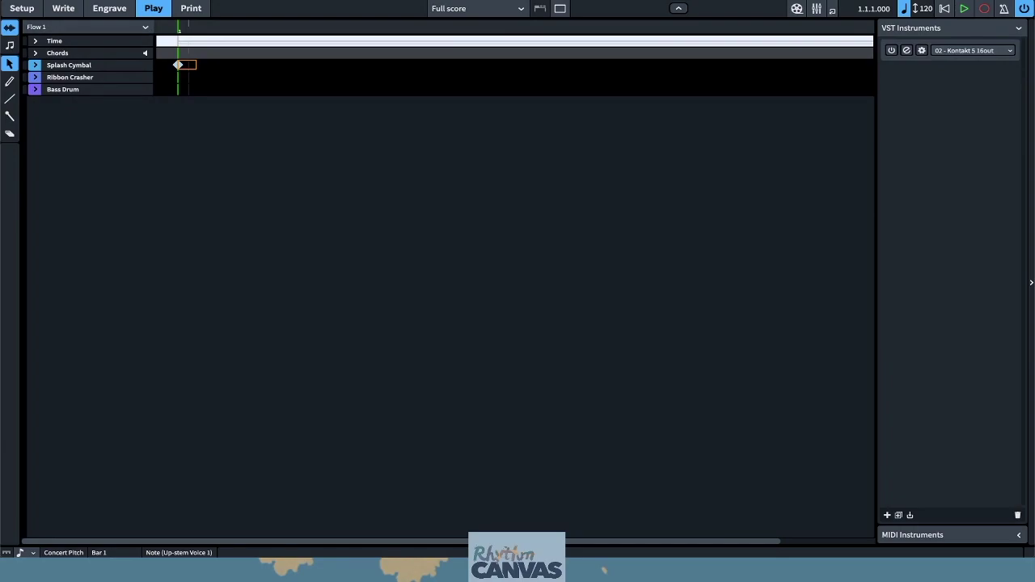
{"action": "left_click", "coordinate": [144, 0]}
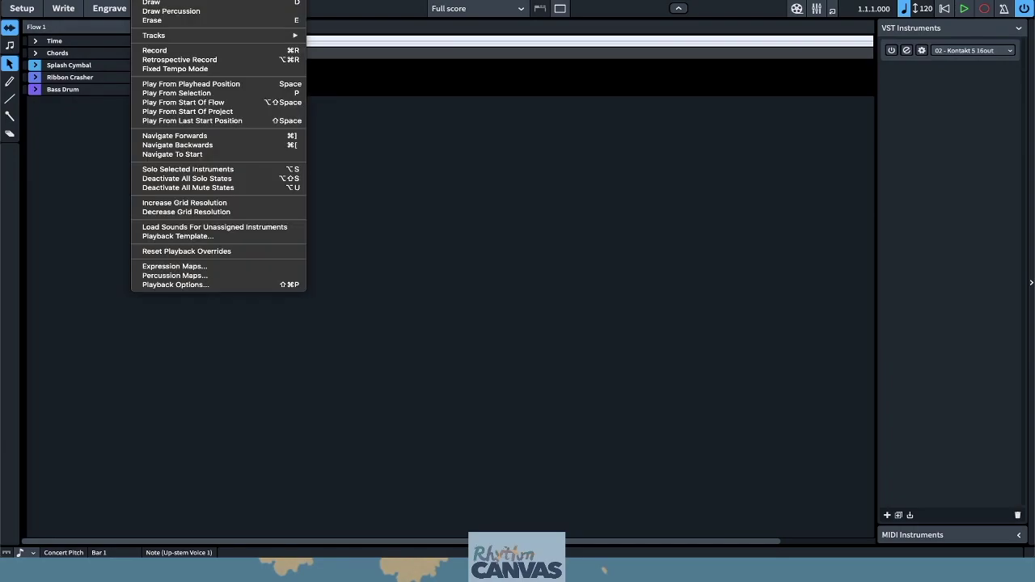
{"action": "left_click", "coordinate": [194, 278]}
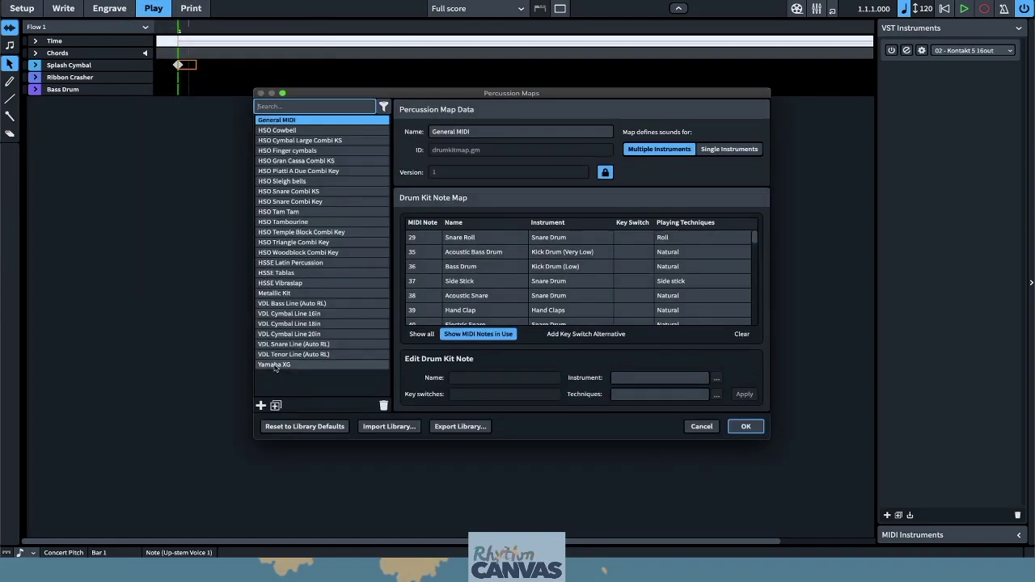
{"action": "left_click", "coordinate": [260, 405]}
{"action": "left_click_drag", "start_coordinate": [448, 132], "coordinate": [331, 123]}
{"action": "type", "text": "*dio"}
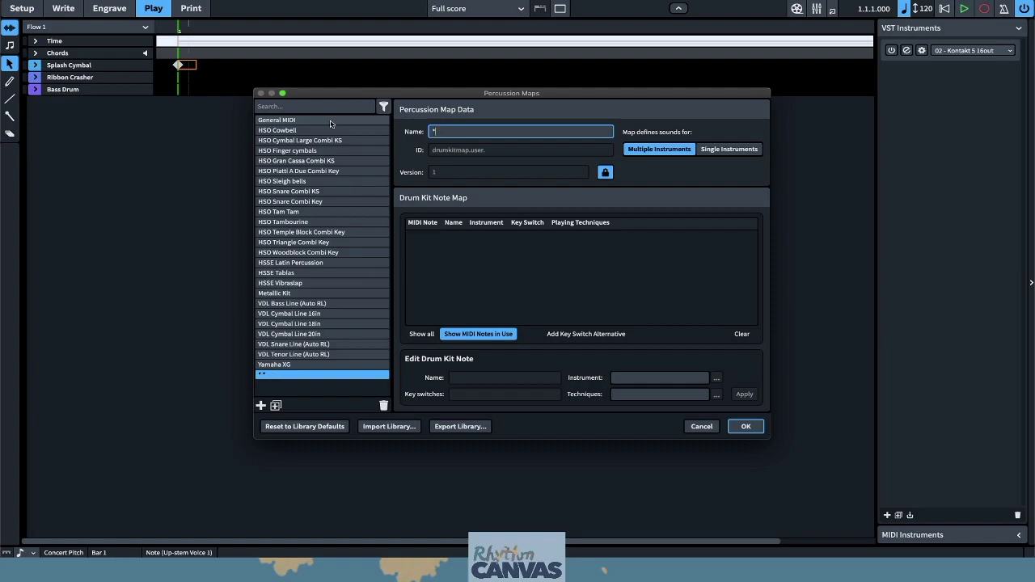
{"action": "key", "text": "BackSpace"}
{"action": "key", "text": "BackSpace"}
{"action": "key", "text": "BackSpace"}
{"action": "key", "text": "BackSpace"}
{"action": "type", "text": "8Dio Slpash"}
{"action": "left_click", "coordinate": [458, 259]}
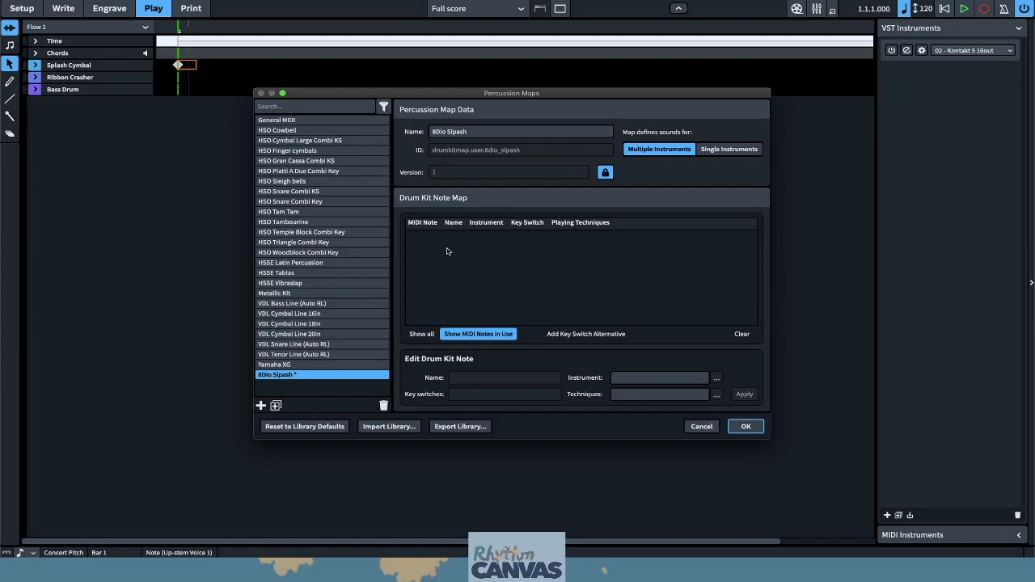
Step: Show all MIDI notes in the drum kit note map and name note 36 "Natural"
{"action": "left_click", "coordinate": [422, 334]}
{"action": "scroll", "coordinate": [462, 300], "scroll_direction": "down", "scroll_amount": 8}
{"action": "scroll", "coordinate": [463, 303], "scroll_direction": "down", "scroll_amount": 3}
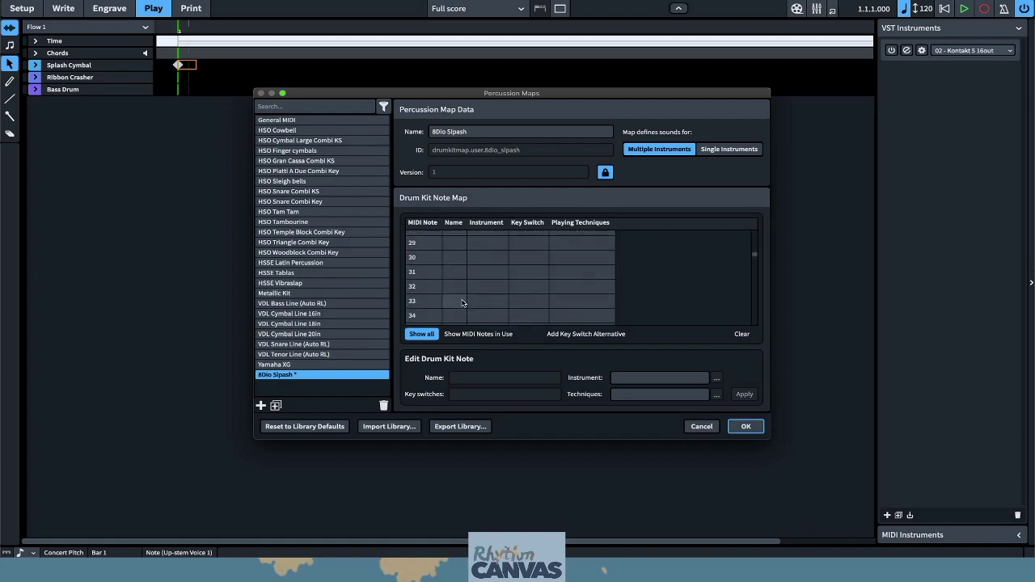
{"action": "left_click", "coordinate": [463, 301]}
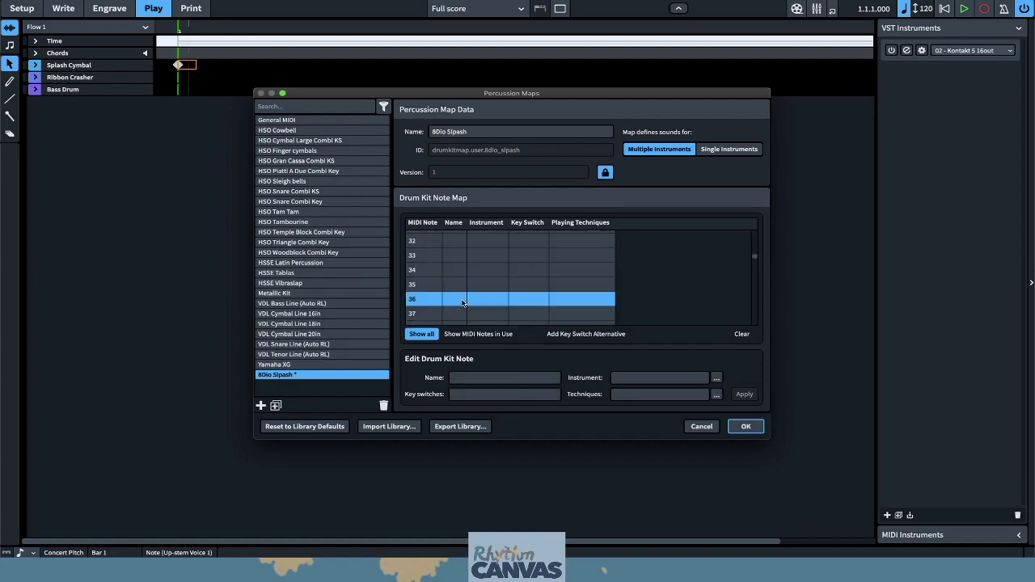
{"action": "left_click", "coordinate": [477, 378]}
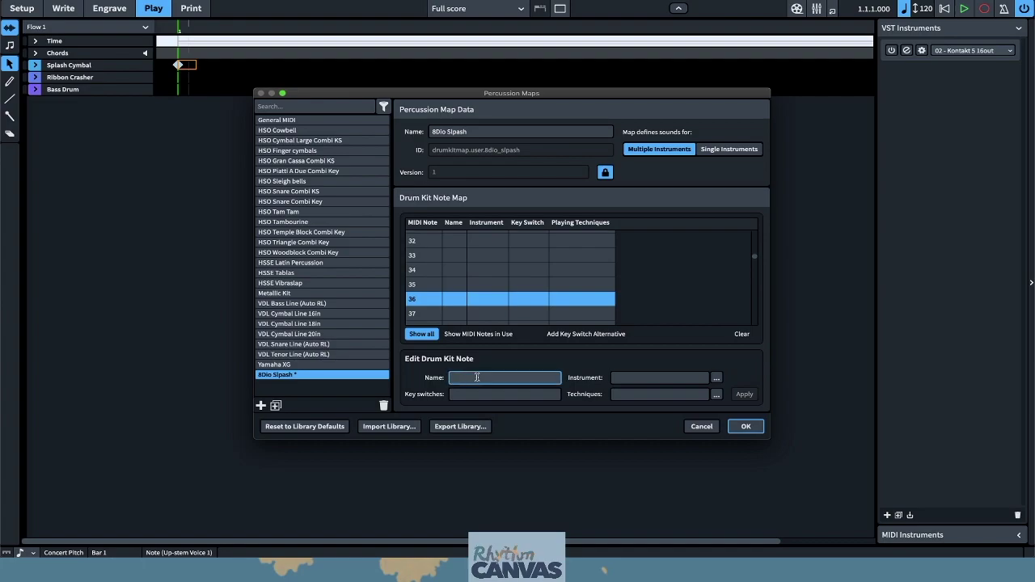
{"action": "type", "text": "Natural"}
{"action": "key", "text": "Tab"}
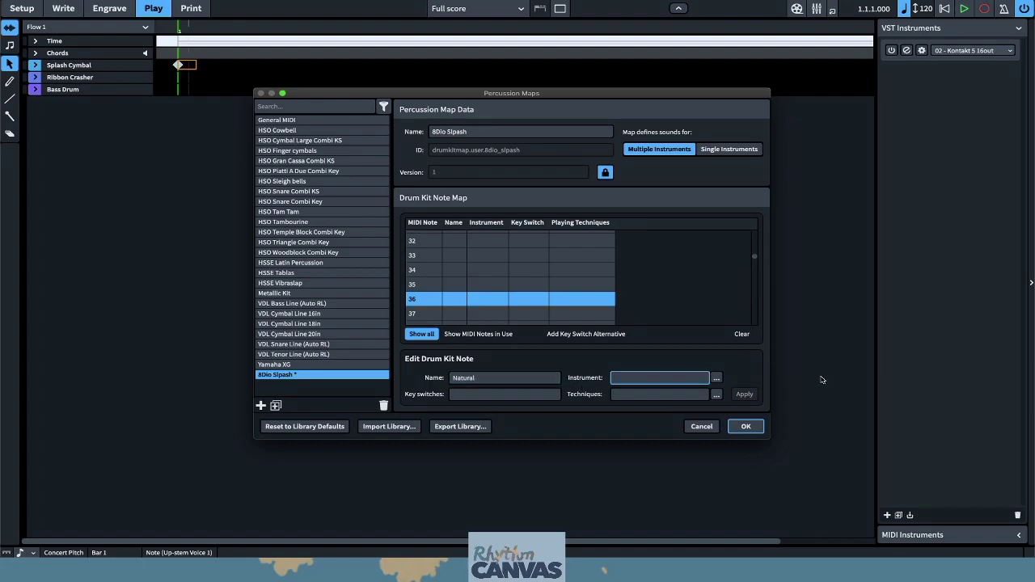
Step: Assign the Splash Cymbal instrument and the Natural playing technique to MIDI note 36
{"action": "left_click", "coordinate": [716, 379]}
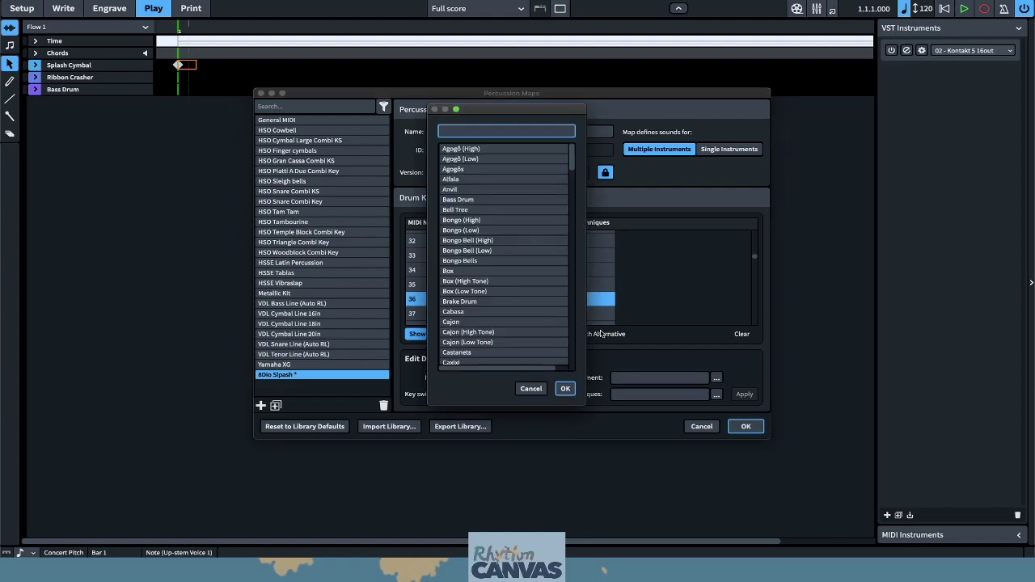
{"action": "type", "text": "spla"}
{"action": "key", "text": "Down"}
{"action": "key", "text": "Return"}
{"action": "left_click", "coordinate": [565, 388]}
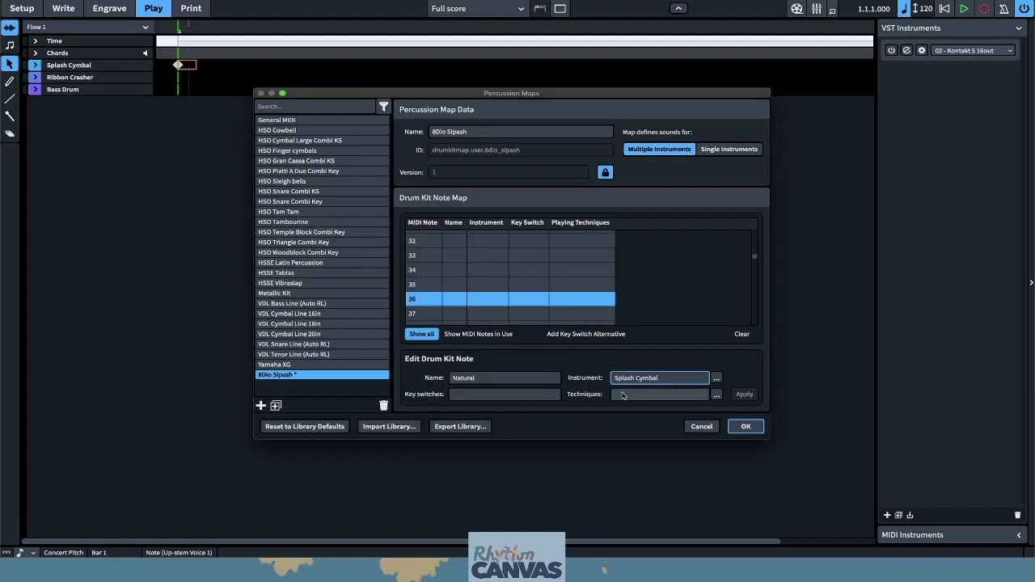
{"action": "left_click", "coordinate": [715, 395]}
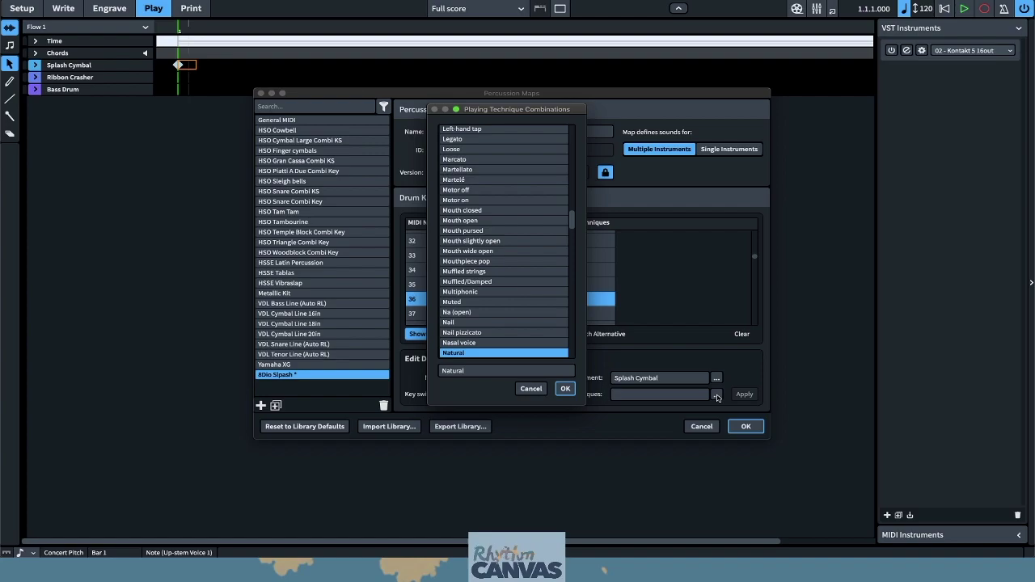
{"action": "left_click", "coordinate": [565, 388]}
Step: Name MIDI note 37 "Shaft" and assign the Splash Cymbal instrument to it
{"action": "scroll", "coordinate": [458, 307], "scroll_direction": "down", "scroll_amount": 1}
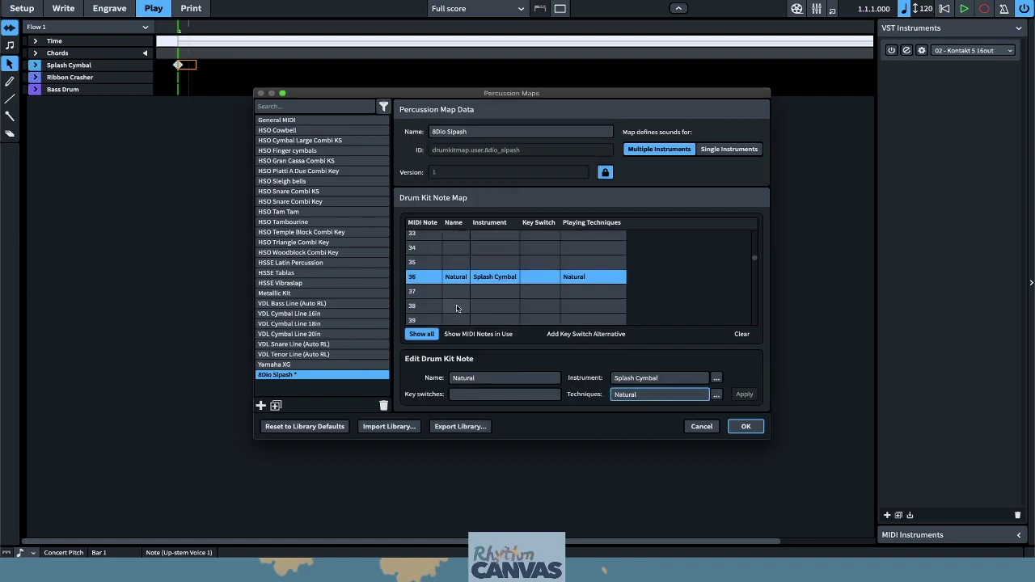
{"action": "left_click", "coordinate": [455, 292]}
{"action": "left_click", "coordinate": [483, 377]}
{"action": "type", "text": "Shaft"}
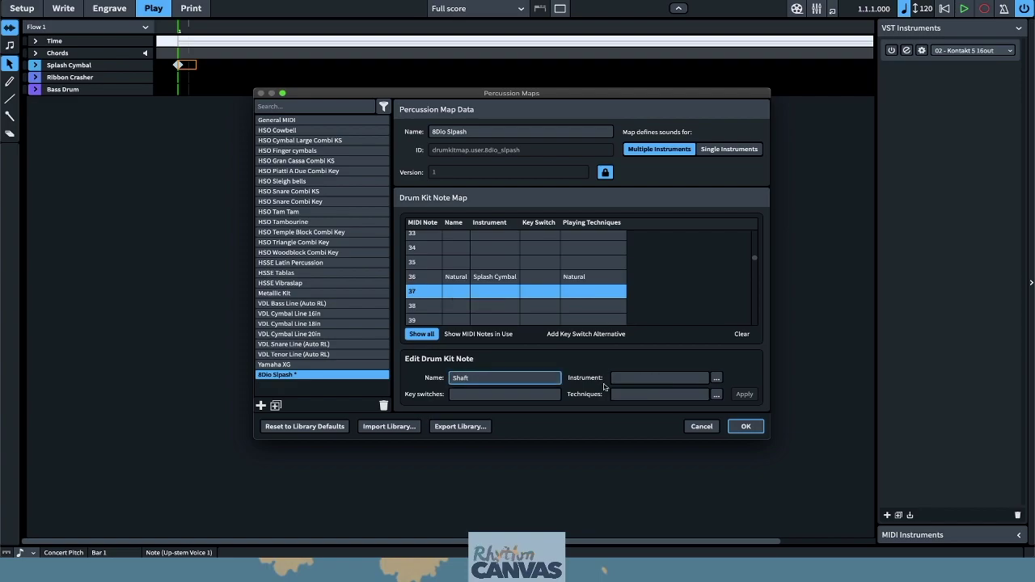
{"action": "left_click", "coordinate": [692, 382]}
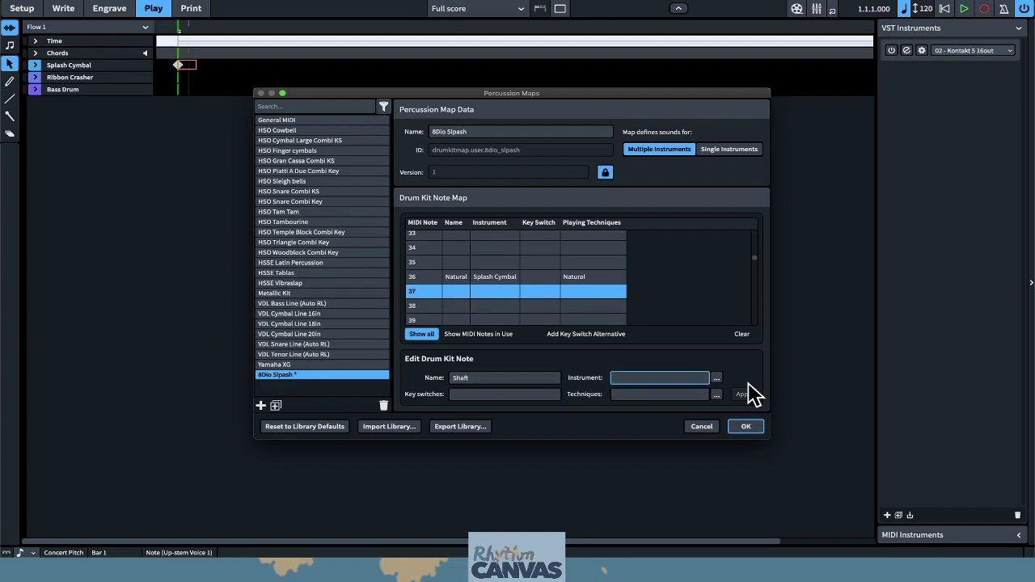
{"action": "left_click", "coordinate": [719, 379]}
{"action": "left_click", "coordinate": [716, 378]}
{"action": "type", "text": "Splash Cymbal"}
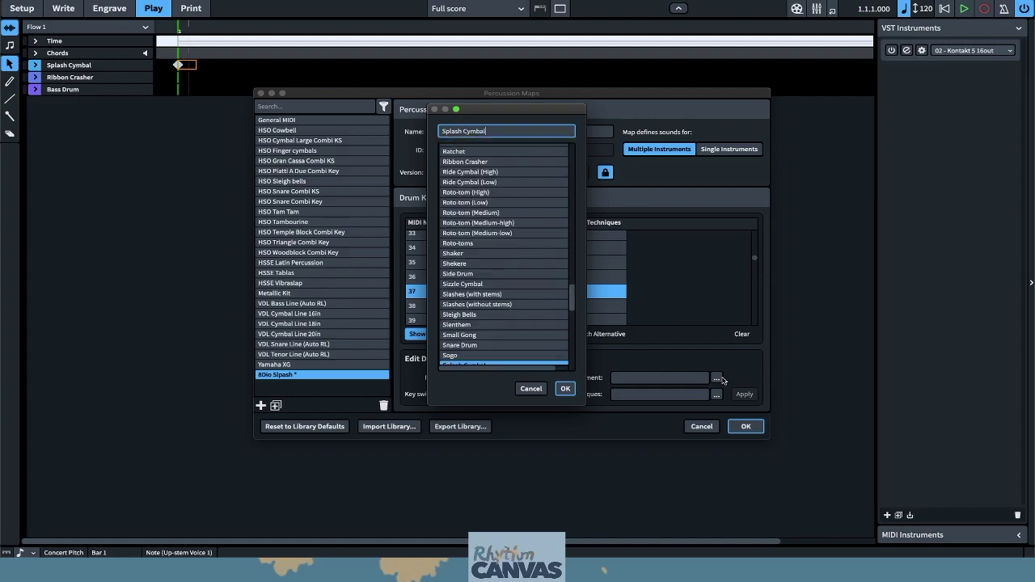
{"action": "left_click", "coordinate": [565, 389]}
Step: Look through the stick techniques for MIDI note 37, then set its playing technique to Accent
{"action": "left_click", "coordinate": [716, 395]}
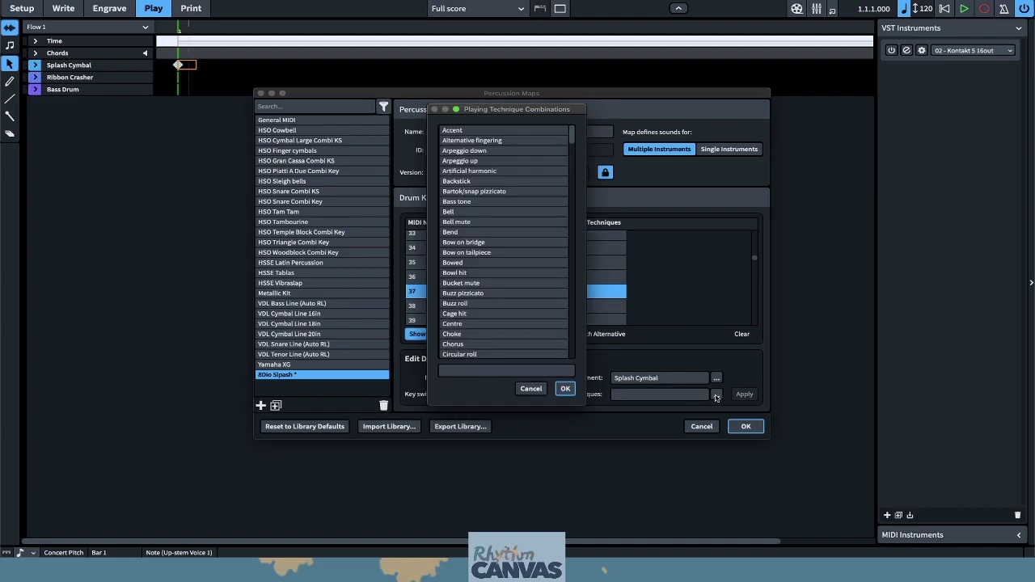
{"action": "type", "text": "Stopped"}
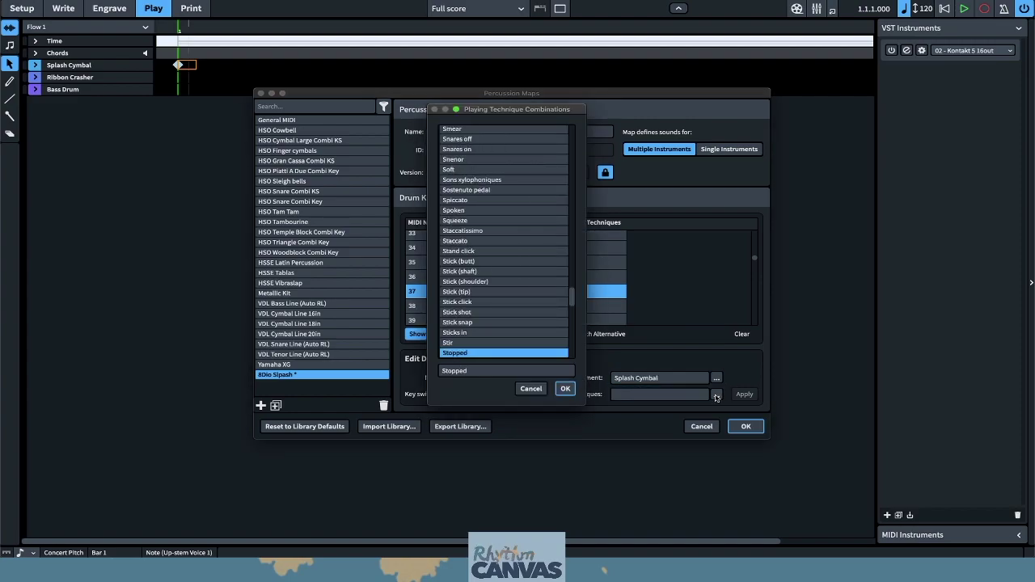
{"action": "type", "text": "Stick (shoulder)"}
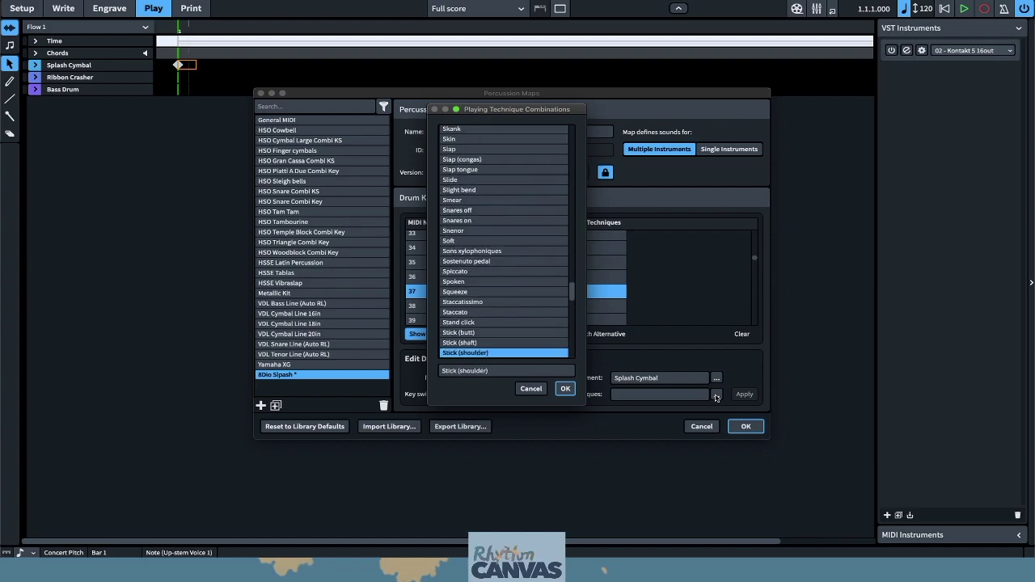
{"action": "key", "text": "Down"}
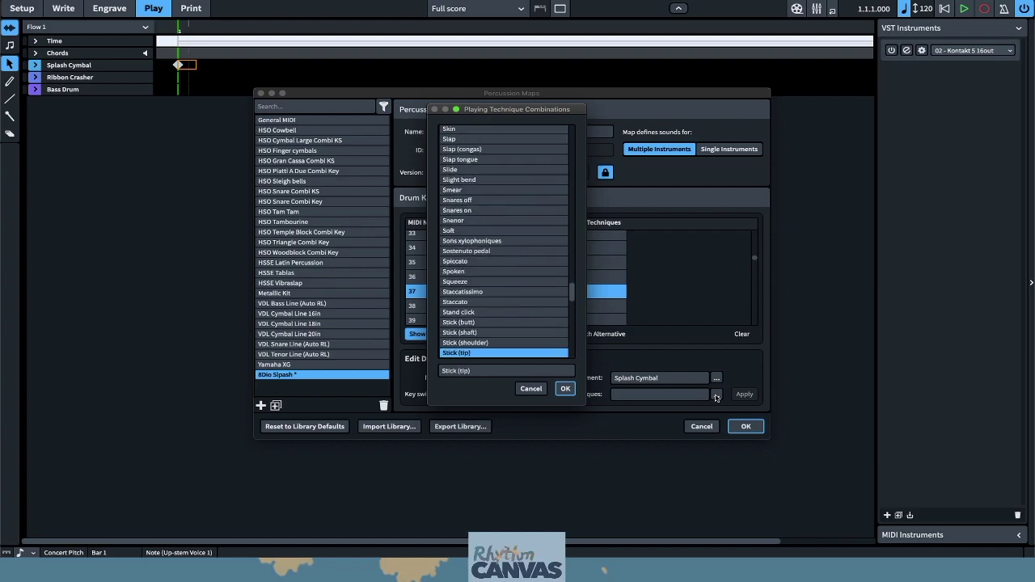
{"action": "left_click", "coordinate": [486, 373]}
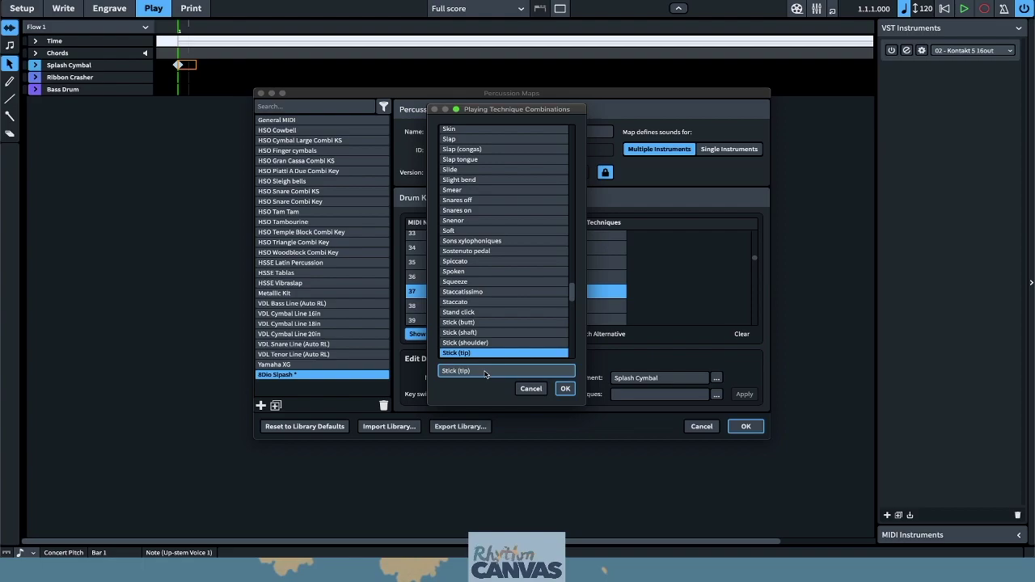
{"action": "key", "text": "BackSpace"}
{"action": "key", "text": "BackSpace"}
{"action": "key", "text": "BackSpace"}
{"action": "key", "text": "BackSpace"}
{"action": "key", "text": "BackSpace"}
{"action": "key", "text": "BackSpace"}
{"action": "key", "text": "BackSpace"}
{"action": "key", "text": "BackSpace"}
{"action": "key", "text": "BackSpace"}
{"action": "key", "text": "BackSpace"}
{"action": "key", "text": "BackSpace"}
{"action": "type", "text": "Accent"}
{"action": "key", "text": "Return"}
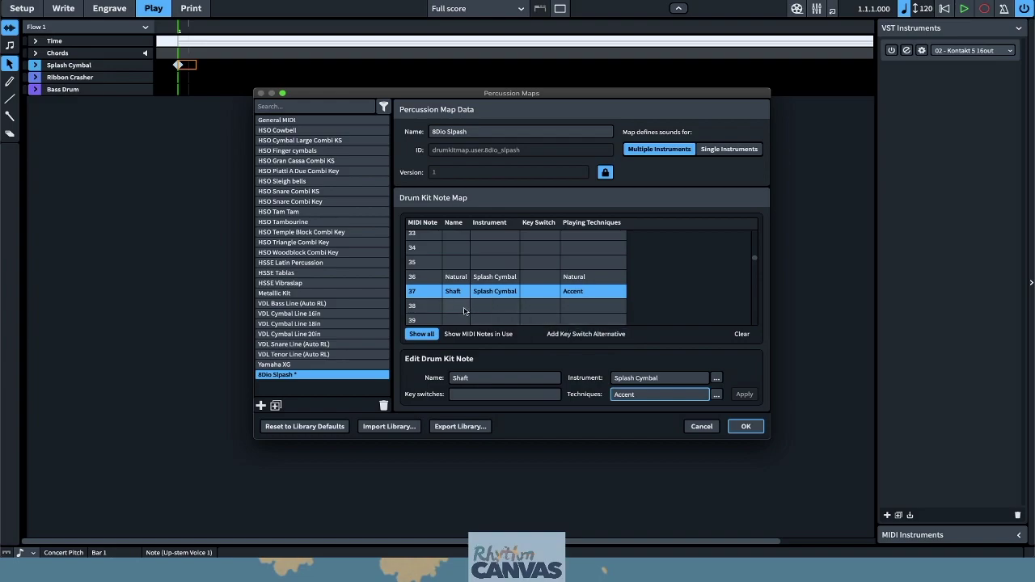
Step: Map MIDI note 38 as "Shoulder" with the Splash Cymbal instrument and the Tenuto playing technique
{"action": "left_click", "coordinate": [464, 307]}
{"action": "left_click", "coordinate": [485, 377]}
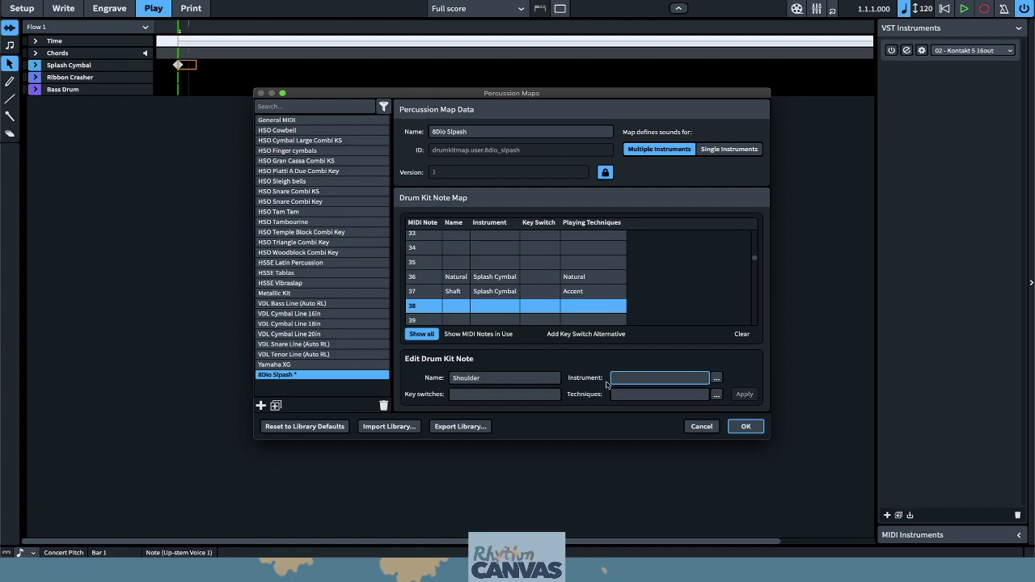
{"action": "left_click", "coordinate": [716, 378]}
{"action": "type", "text": "splas"}
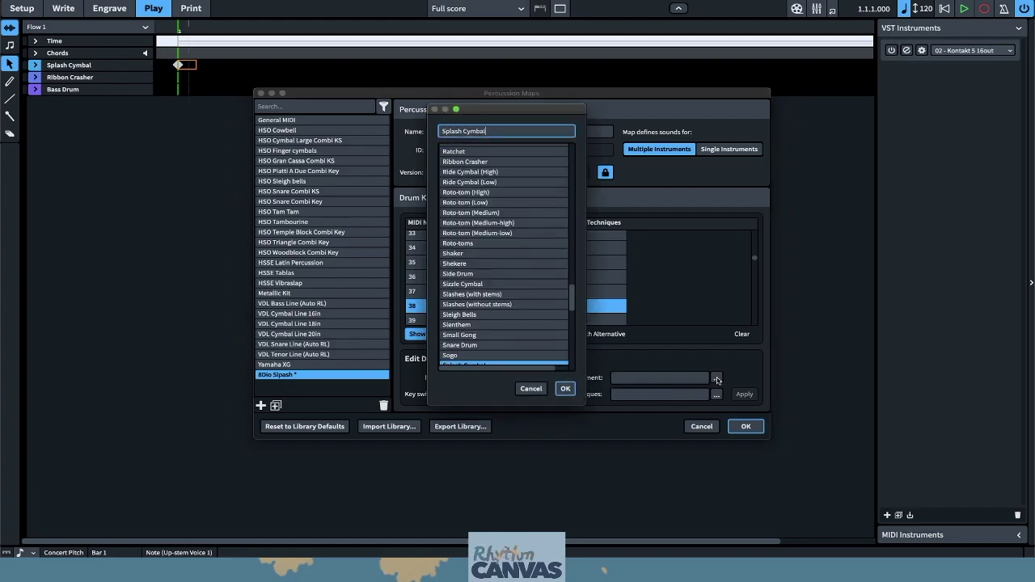
{"action": "key", "text": "Return"}
{"action": "left_click", "coordinate": [716, 394]}
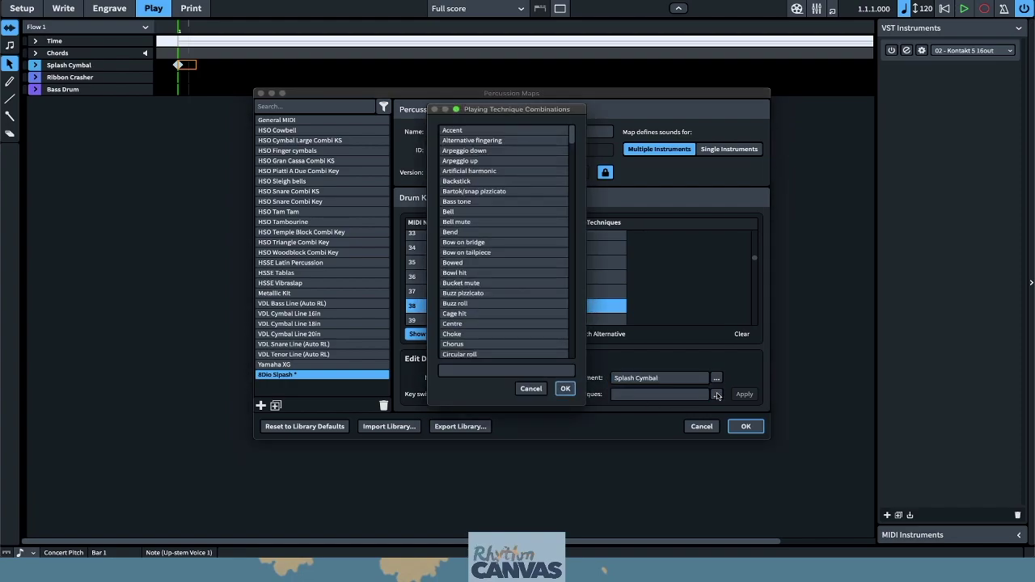
{"action": "type", "text": "ten"}
{"action": "key", "text": "Return"}
{"action": "left_click", "coordinate": [744, 395]}
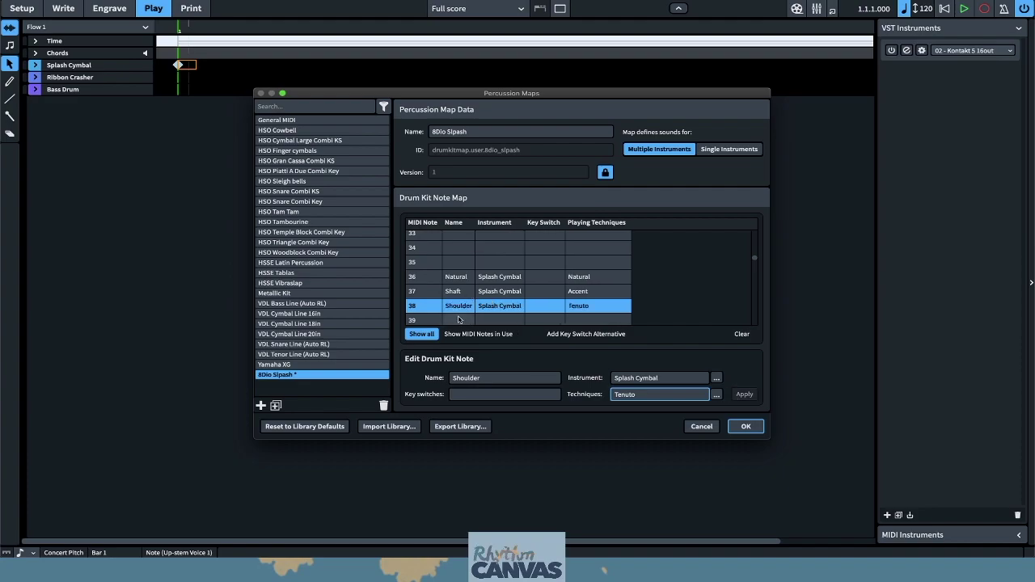
Step: Name MIDI note 40 "Tip" and assign the Splash Cymbal instrument to it
{"action": "left_click", "coordinate": [458, 320]}
{"action": "left_click", "coordinate": [461, 296]}
{"action": "left_click", "coordinate": [475, 376]}
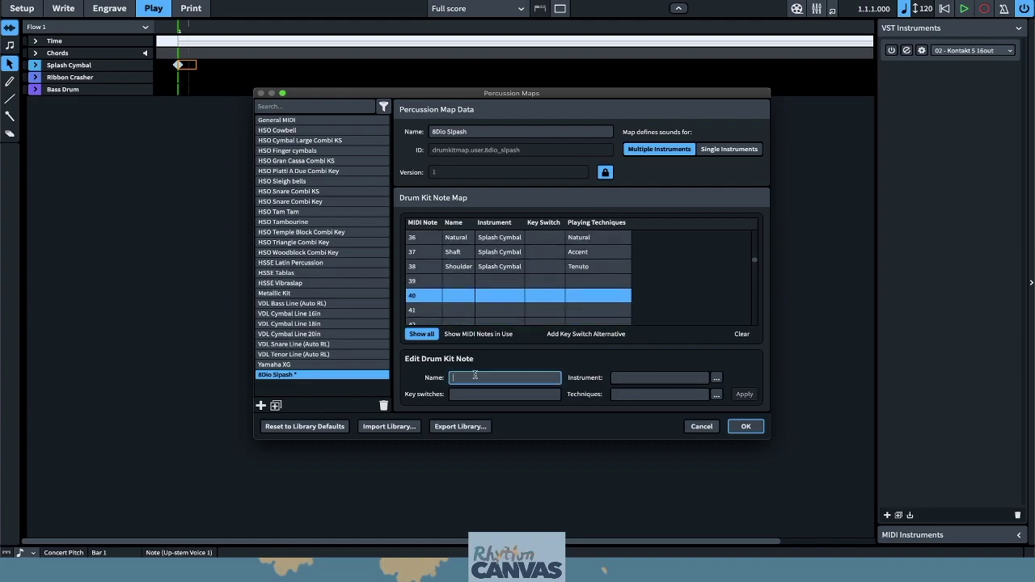
{"action": "left_click", "coordinate": [716, 378]}
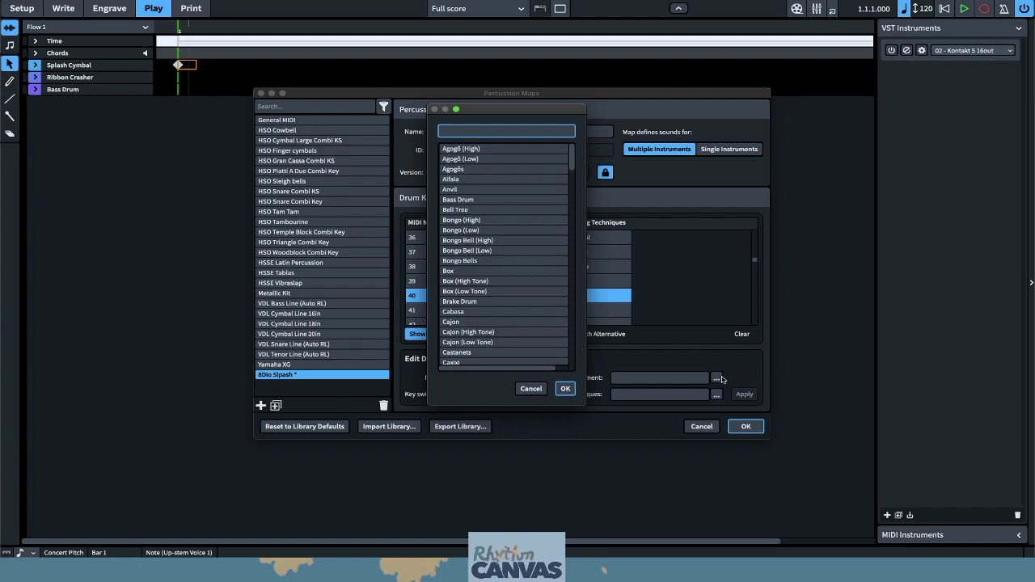
{"action": "type", "text": "Splash Cymbal"}
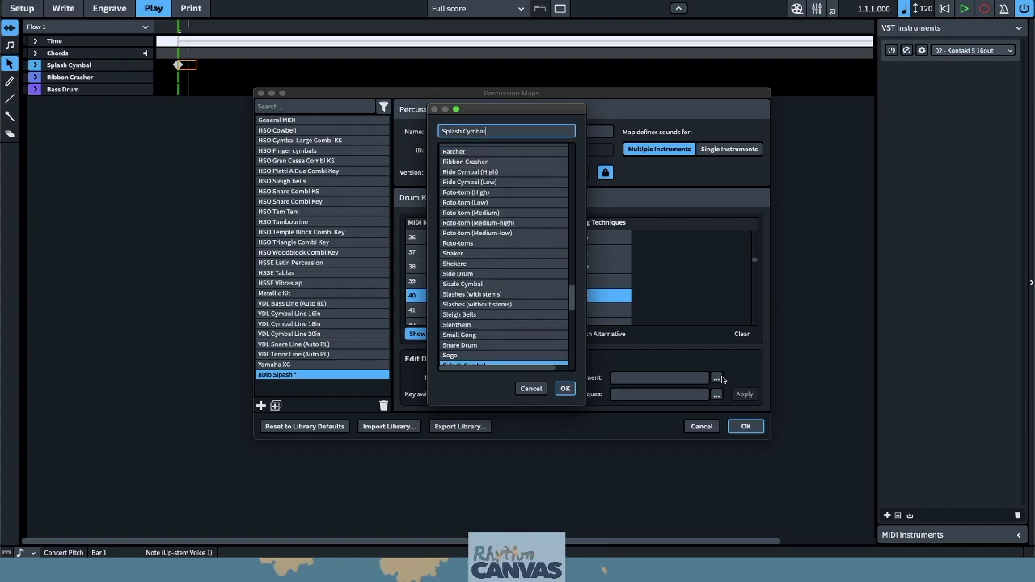
{"action": "key", "text": "Return"}
Step: Apply the Stick (tip) playing technique to MIDI note 40 and save the percussion map
{"action": "left_click", "coordinate": [715, 393]}
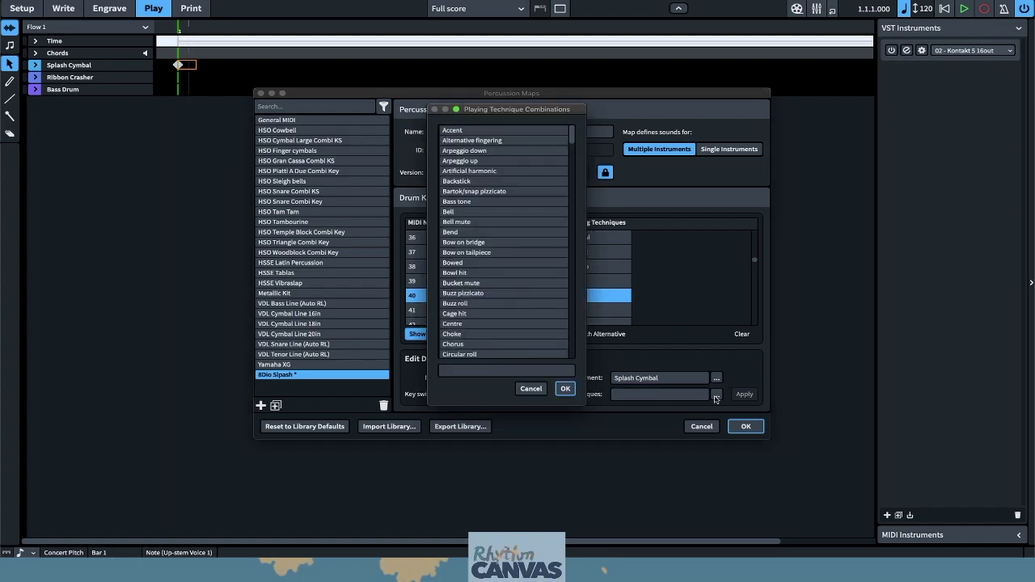
{"action": "type", "text": "t"}
{"action": "type", "text": "sti"}
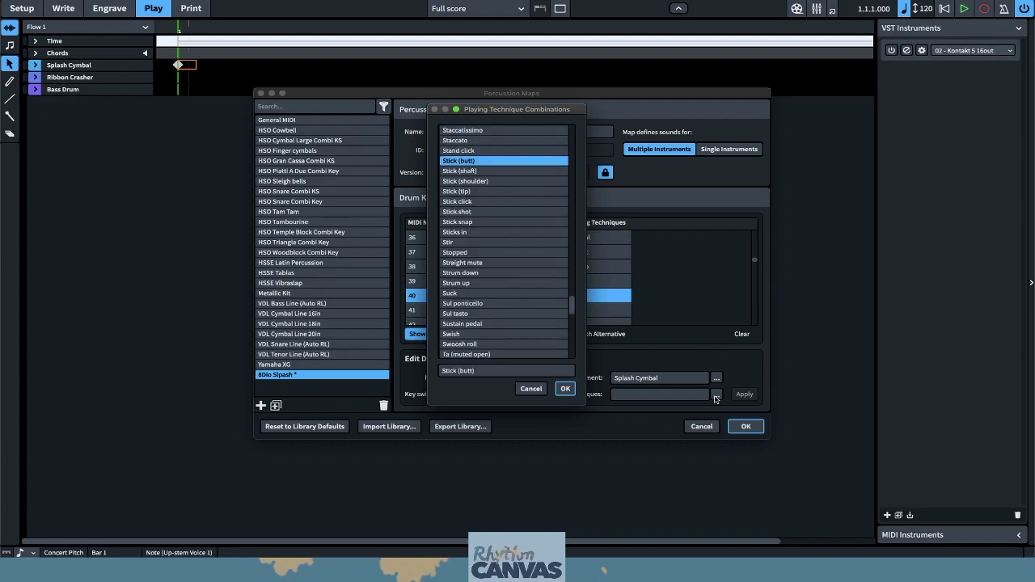
{"action": "key", "text": "Down"}
{"action": "key", "text": "Down"}
{"action": "key", "text": "Down"}
{"action": "left_click", "coordinate": [566, 392]}
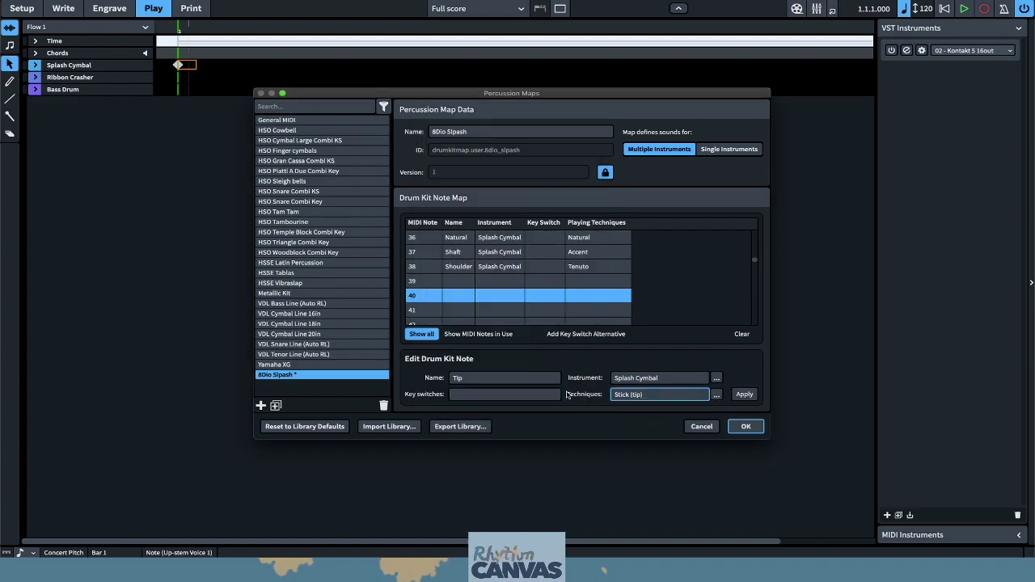
{"action": "left_click", "coordinate": [743, 394]}
{"action": "scroll", "coordinate": [597, 316], "scroll_direction": "up", "scroll_amount": 1}
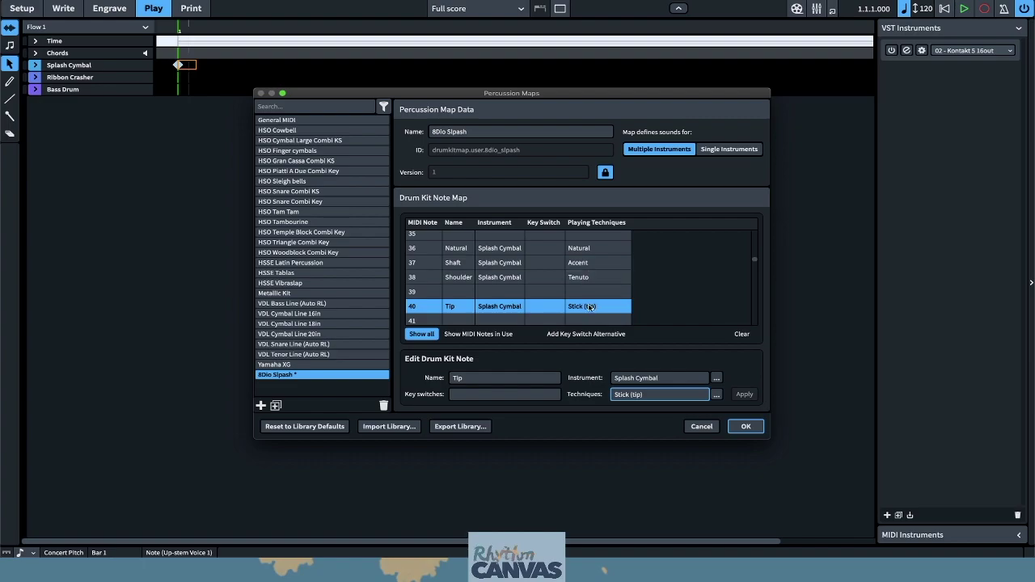
{"action": "left_click", "coordinate": [745, 426]}
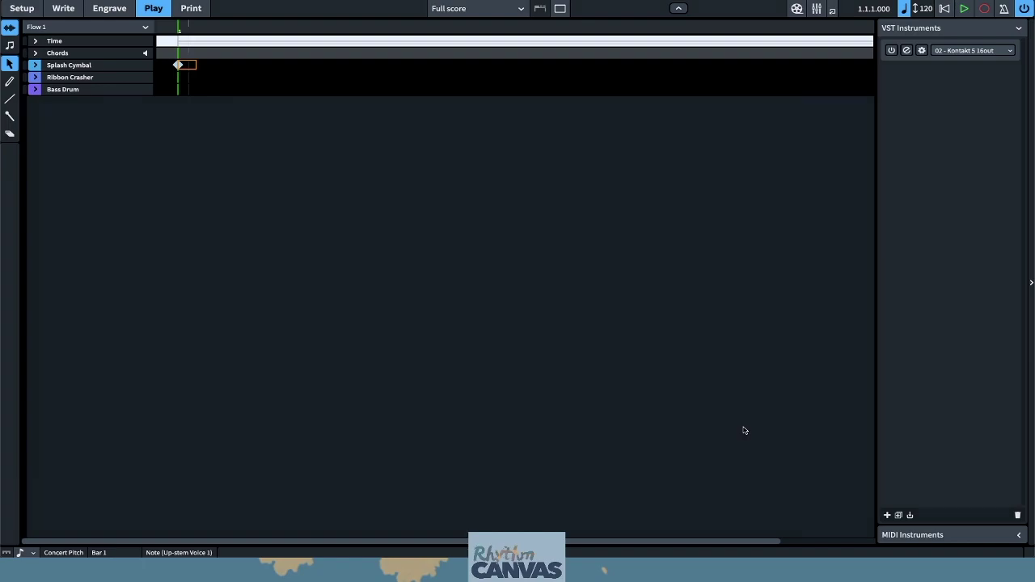
Step: In the Kontakt 5 16out endpoint setup, assign the 8Dio Slpash percussion map to the Splash Cymbal channel
{"action": "left_click", "coordinate": [922, 50]}
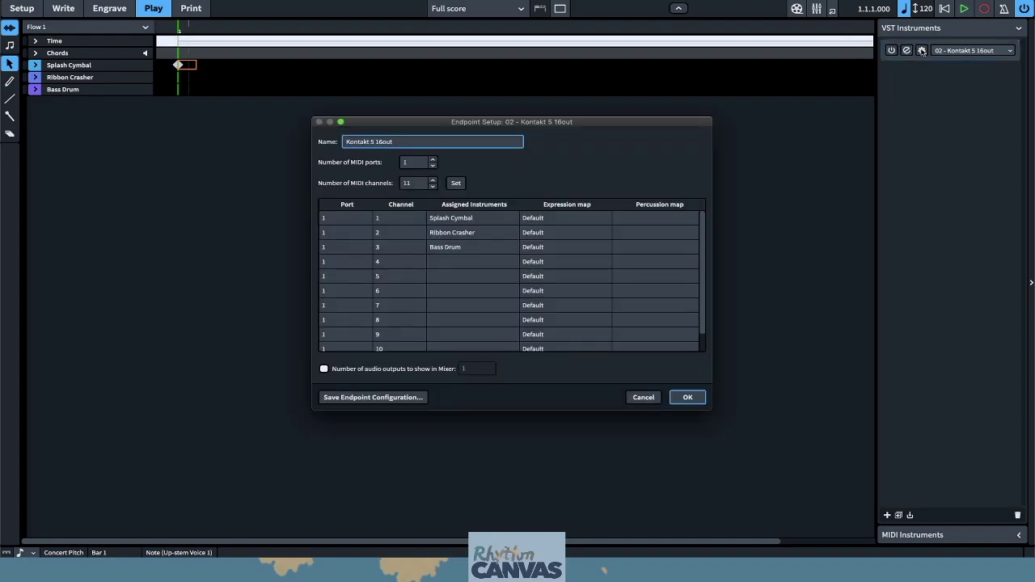
{"action": "left_click", "coordinate": [688, 218]}
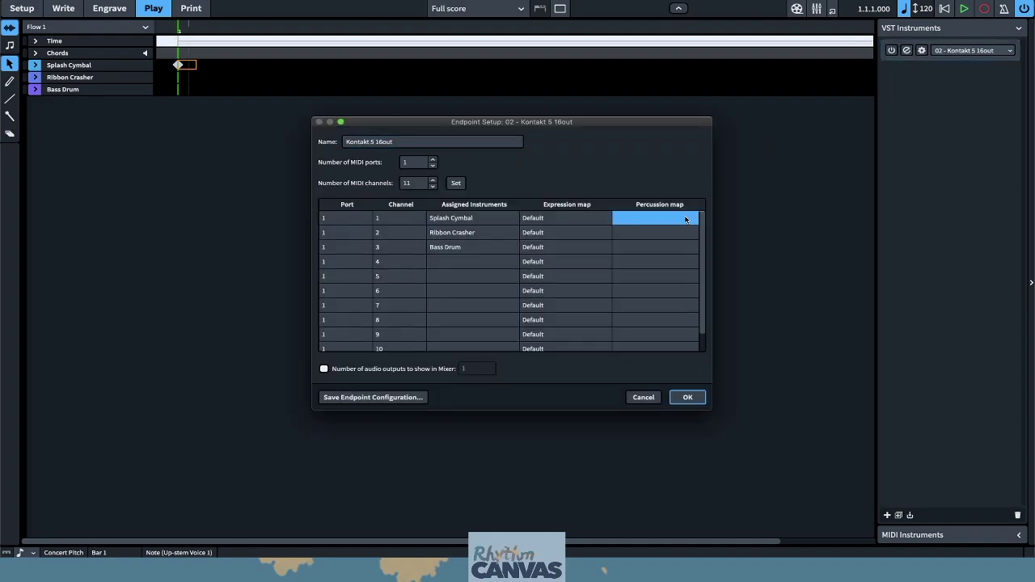
{"action": "left_click", "coordinate": [688, 217]}
{"action": "left_click", "coordinate": [692, 219]}
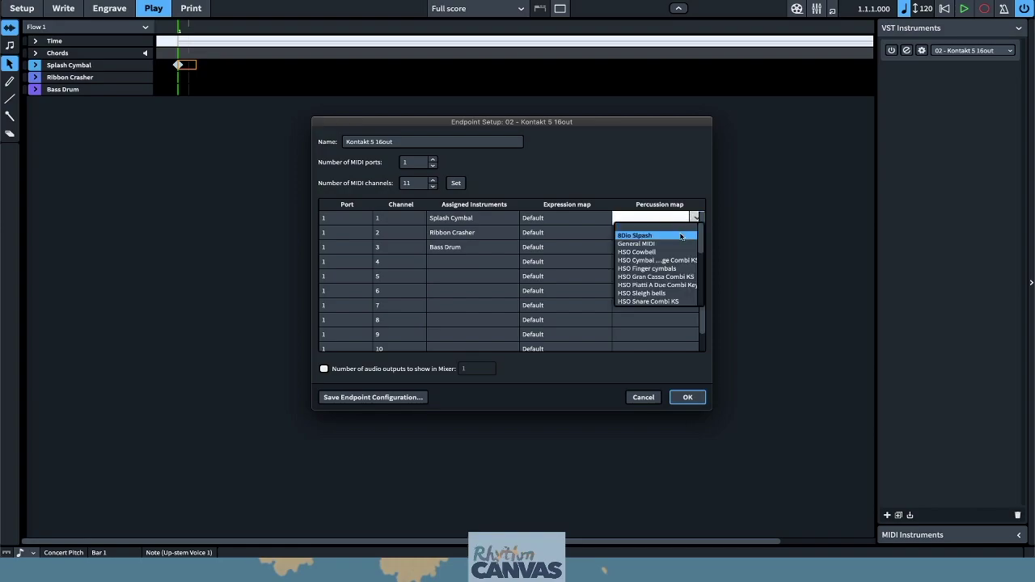
{"action": "left_click", "coordinate": [681, 232]}
{"action": "left_click", "coordinate": [678, 400]}
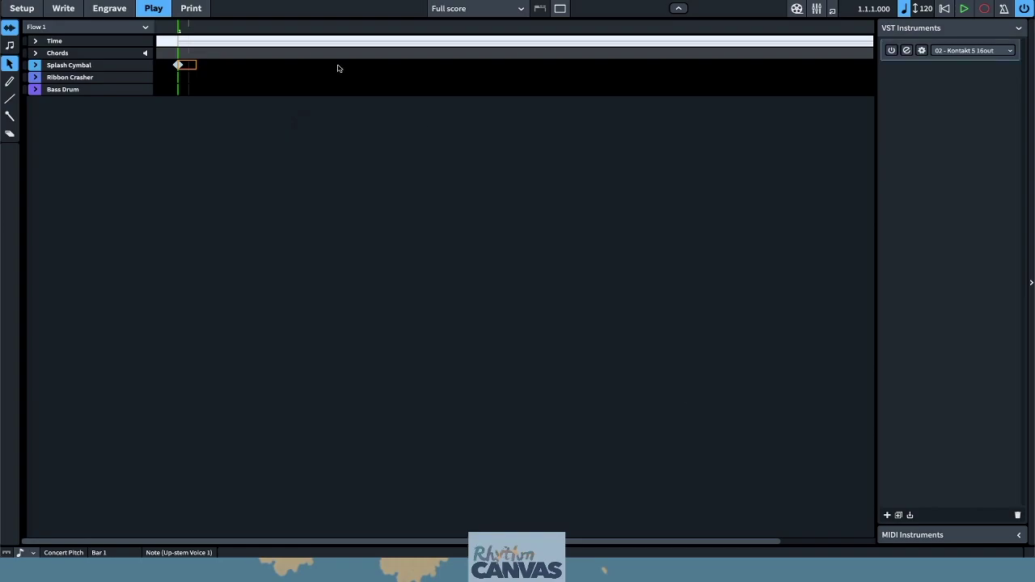
Step: In Write mode, accent the first splash cymbal note, mark the third tenuto, and select all four notes
{"action": "left_click", "coordinate": [63, 8]}
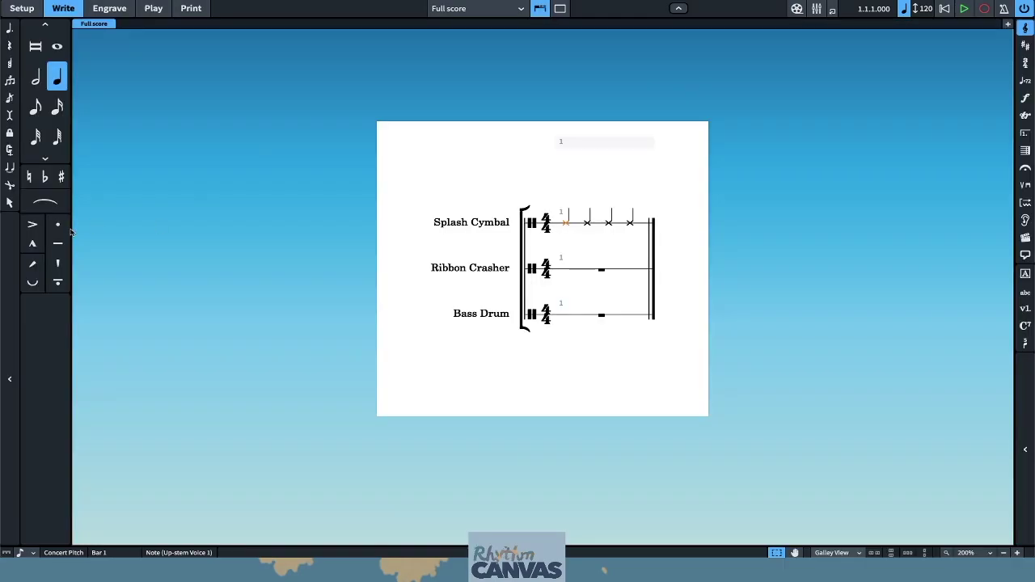
{"action": "left_click", "coordinate": [32, 226]}
{"action": "left_click", "coordinate": [590, 224]}
{"action": "left_click", "coordinate": [638, 224]}
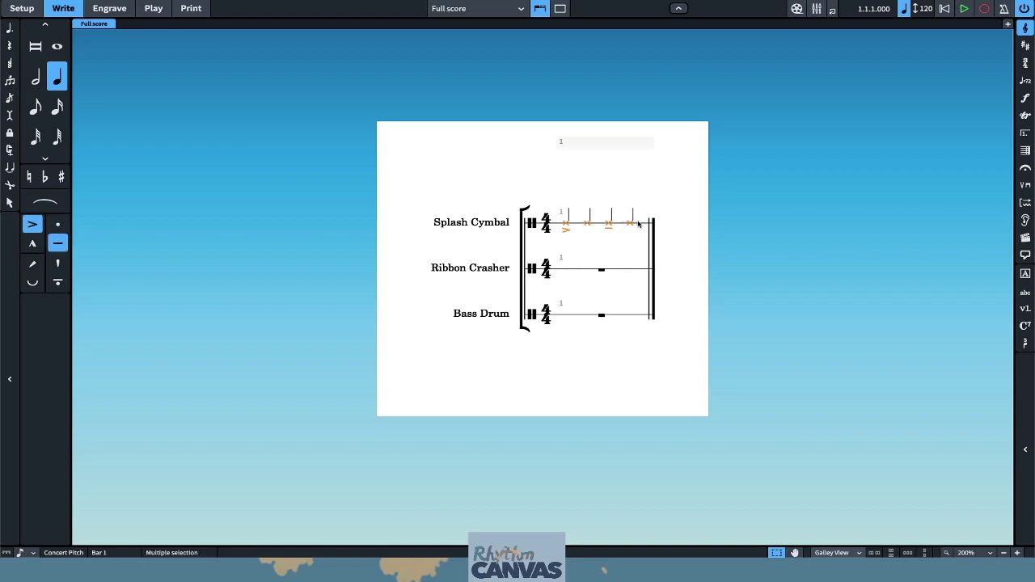
Step: Accent the fourth splash cymbal note and repeat the note onto the first beat of bar 2
{"action": "left_click", "coordinate": [629, 225]}
{"action": "left_click", "coordinate": [34, 226]}
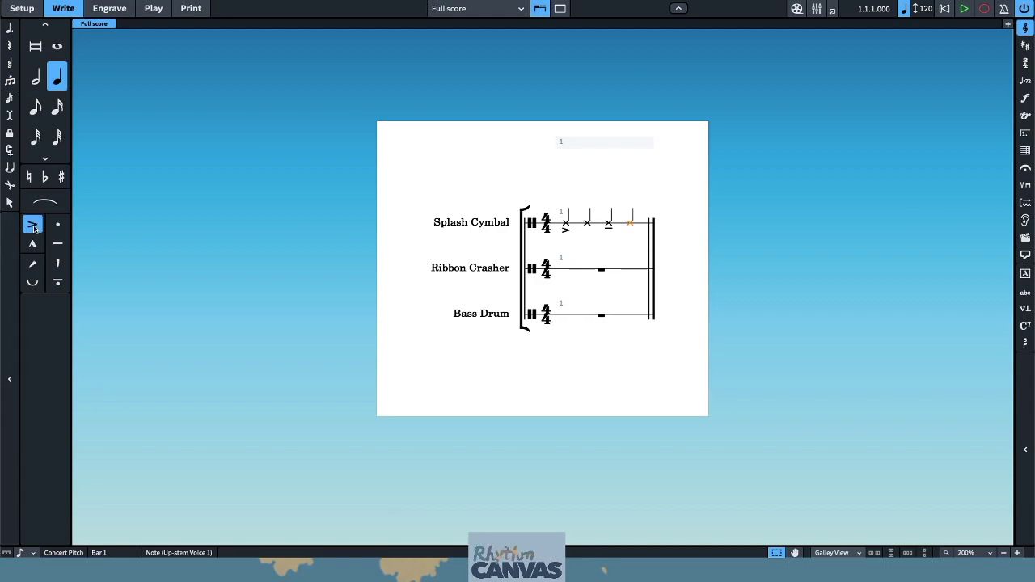
{"action": "key", "text": "r"}
Step: Play back the splash cymbal passage from its first note to hear the sounds triggered by the articulations
{"action": "left_click", "coordinate": [529, 226]}
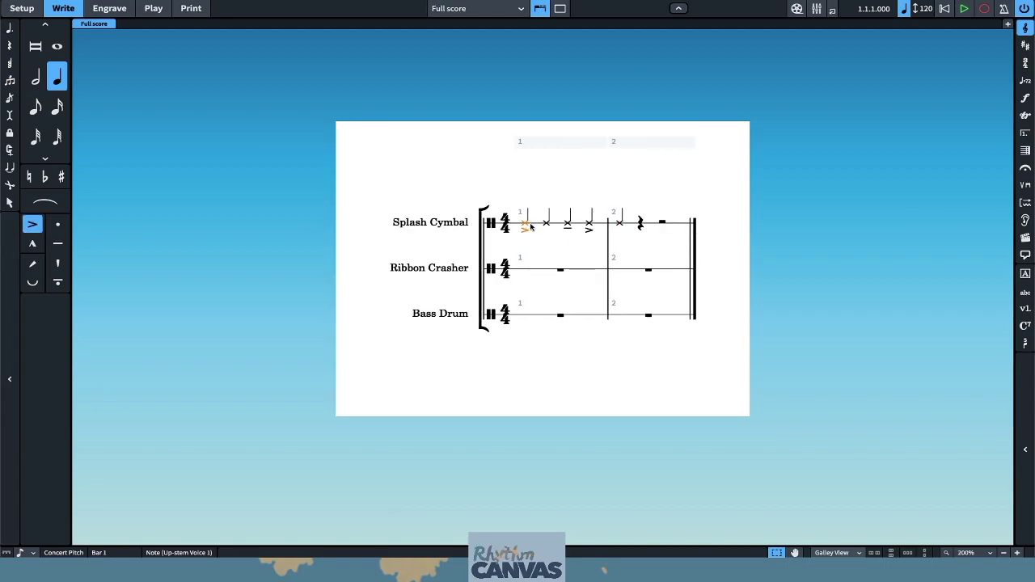
{"action": "key", "text": "space"}
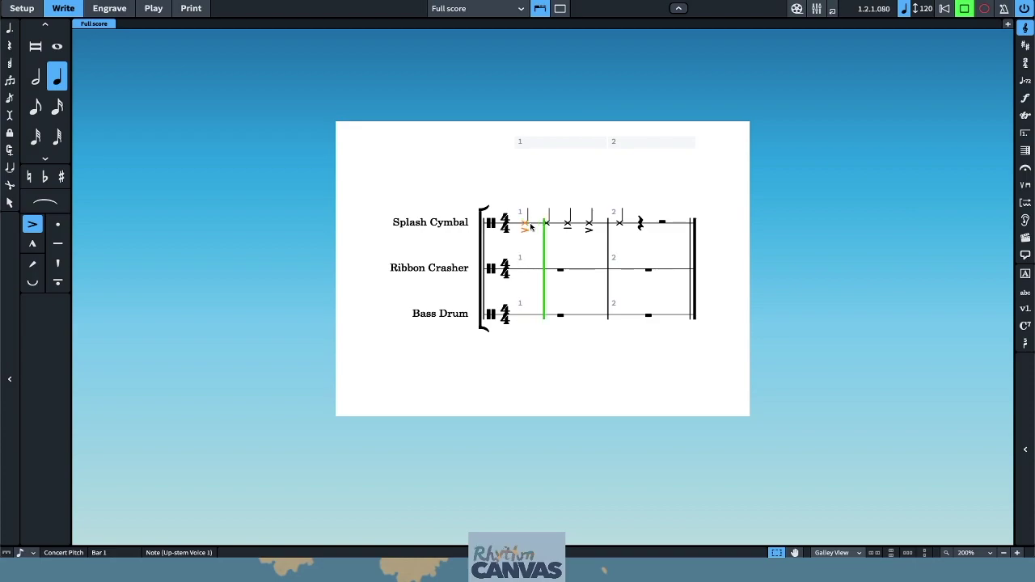
{"action": "key", "text": "space"}
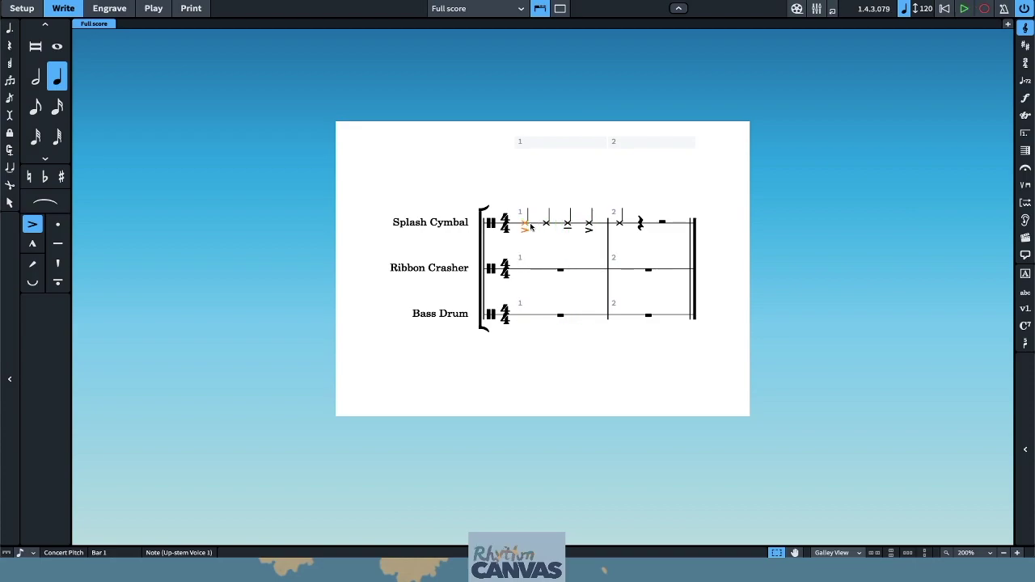
{"action": "left_click", "coordinate": [548, 226]}
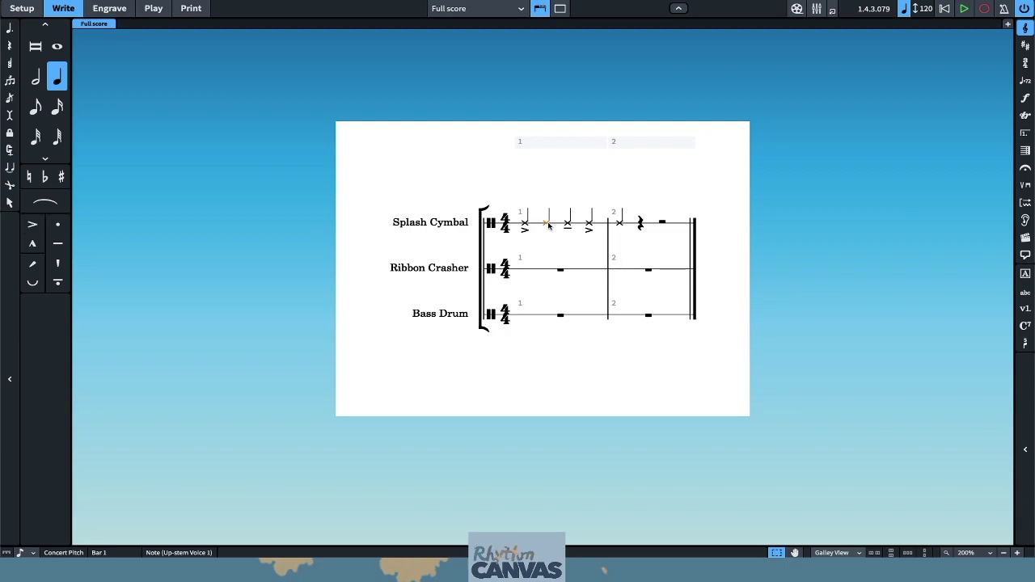
Step: In Setup mode, add the Stick (tip) playing technique to the Splash Cymbal's percussion playing techniques
{"action": "left_click", "coordinate": [22, 8]}
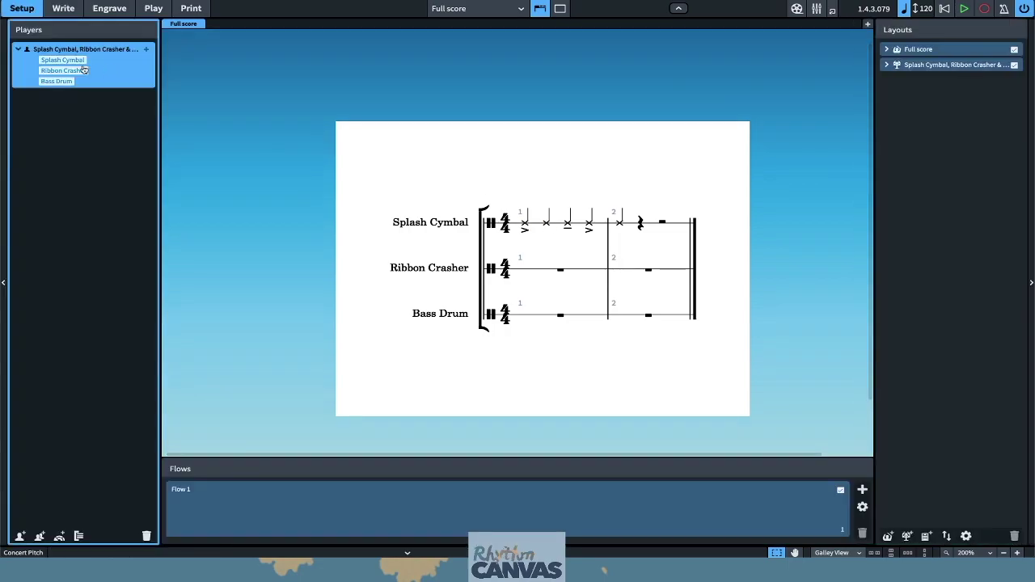
{"action": "right_click", "coordinate": [81, 60]}
{"action": "left_click", "coordinate": [141, 105]}
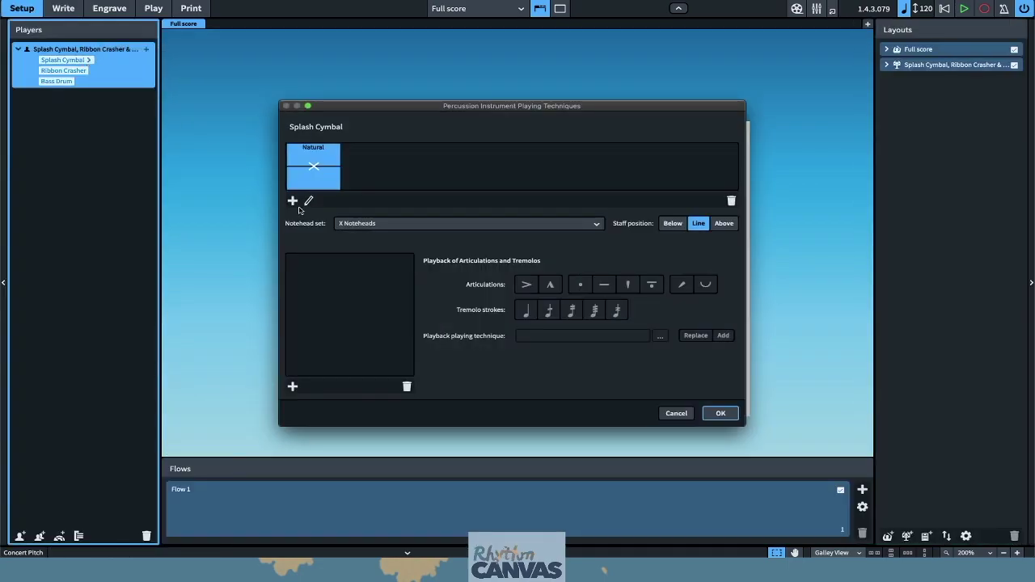
{"action": "left_click", "coordinate": [294, 204]}
{"action": "type", "text": "sti"}
{"action": "key", "text": "Down"}
{"action": "key", "text": "Down"}
{"action": "key", "text": "Down"}
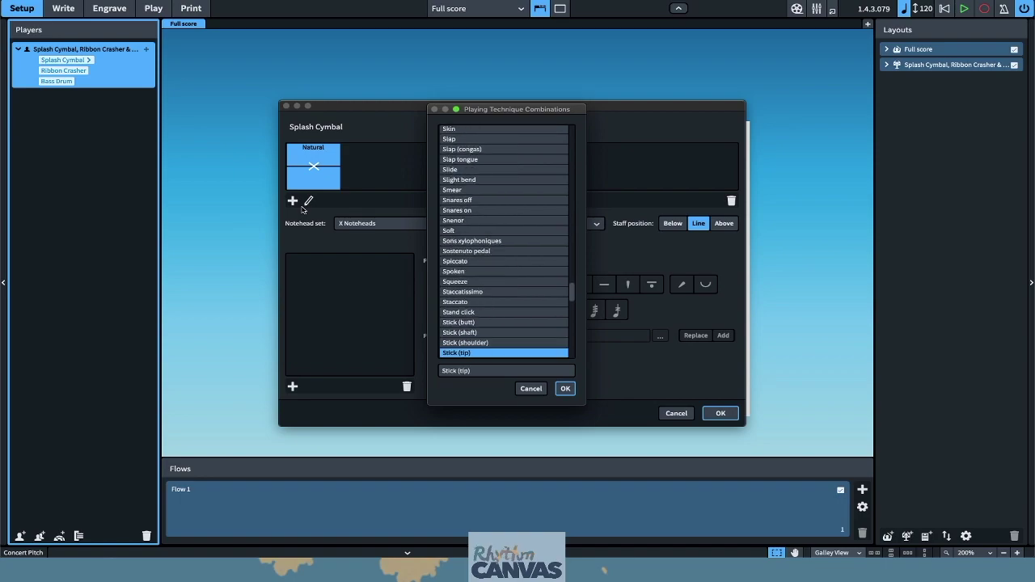
{"action": "key", "text": "Return"}
Step: Set the notehead set of the Splash Cymbal's Stick (tip) technique to X Noteheads and confirm the playing techniques
{"action": "left_click", "coordinate": [367, 224]}
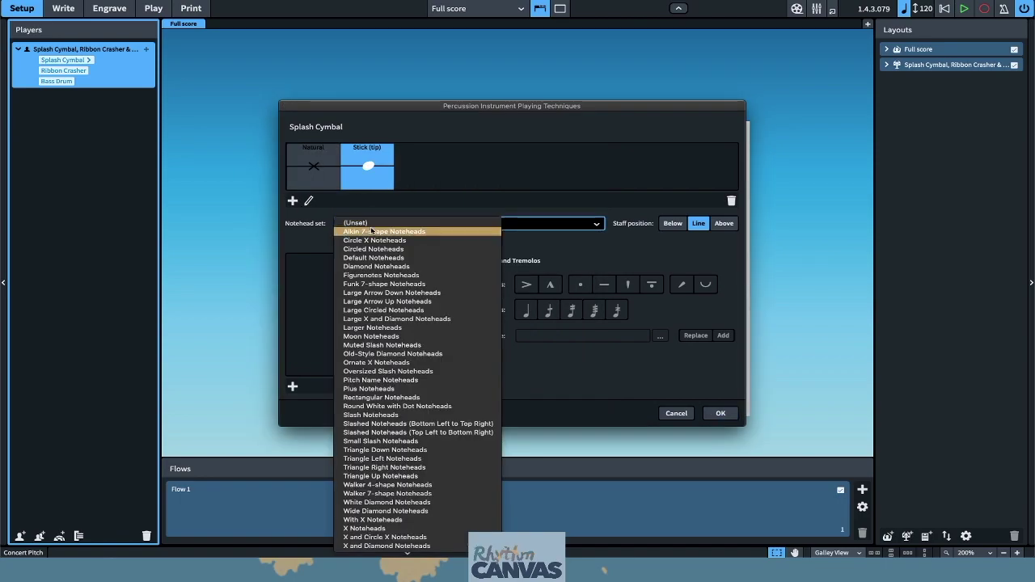
{"action": "left_click", "coordinate": [359, 529]}
{"action": "left_click", "coordinate": [720, 414]}
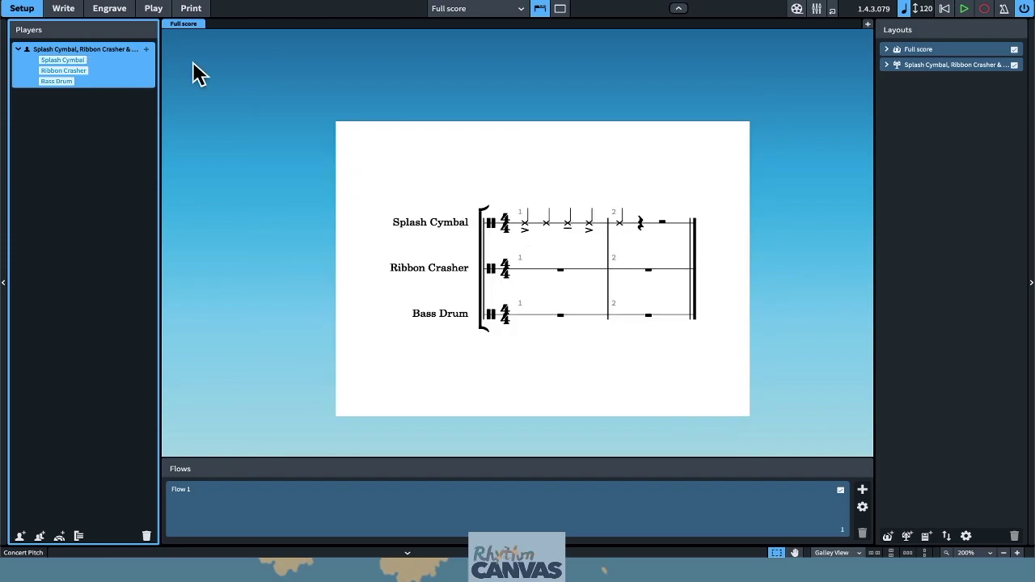
Step: In Write mode, switch the splash cymbal note in bar 2 to the Stick (tip) playing technique
{"action": "left_click", "coordinate": [63, 8]}
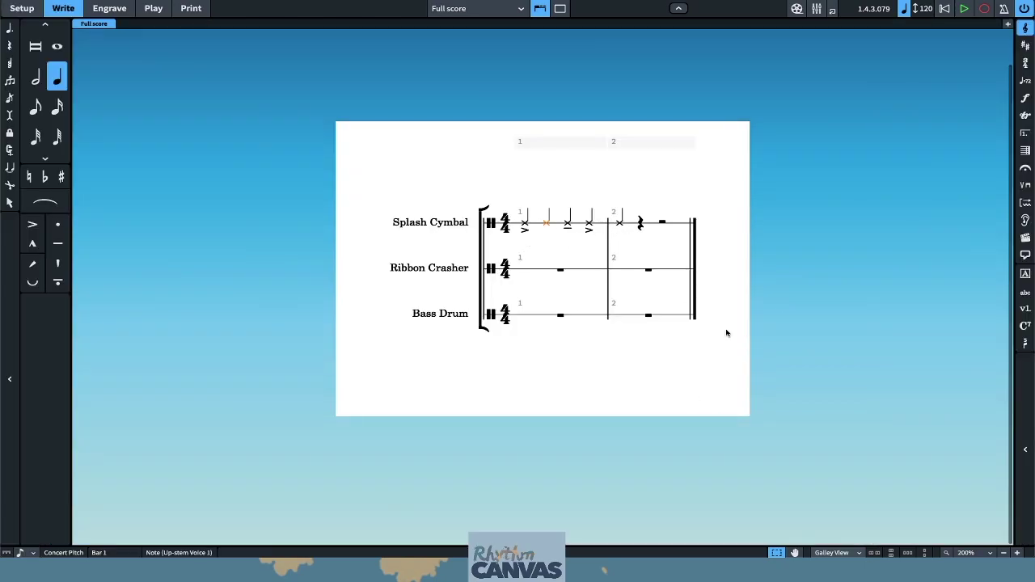
{"action": "left_click", "coordinate": [614, 225]}
{"action": "key", "text": "shift+n"}
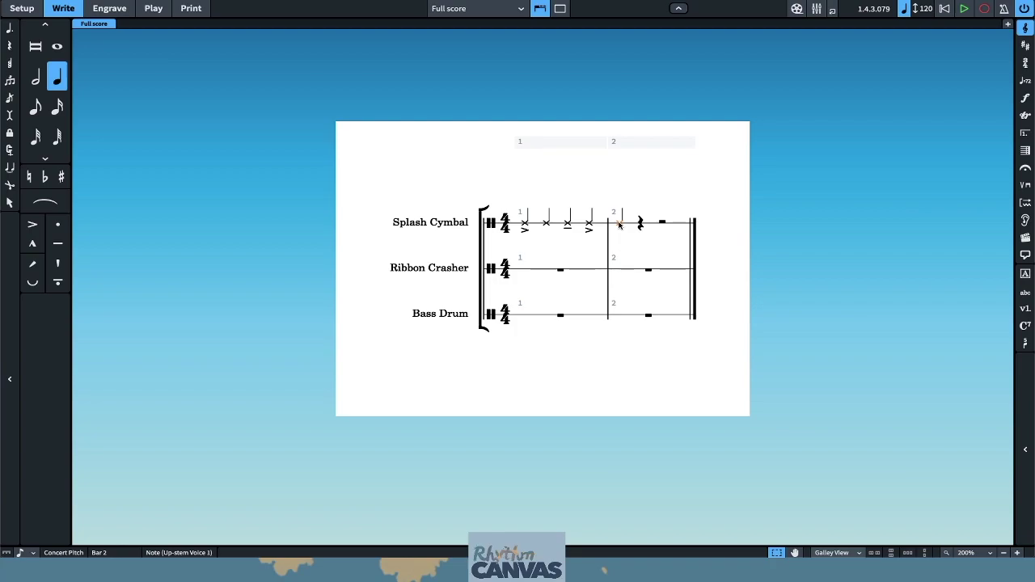
{"action": "left_click", "coordinate": [621, 225]}
Step: Change the Splash Cymbal's Stick (tip) notehead set to Old-Style Diamond Noteheads, then return to Write mode with nothing selected
{"action": "left_click", "coordinate": [22, 8]}
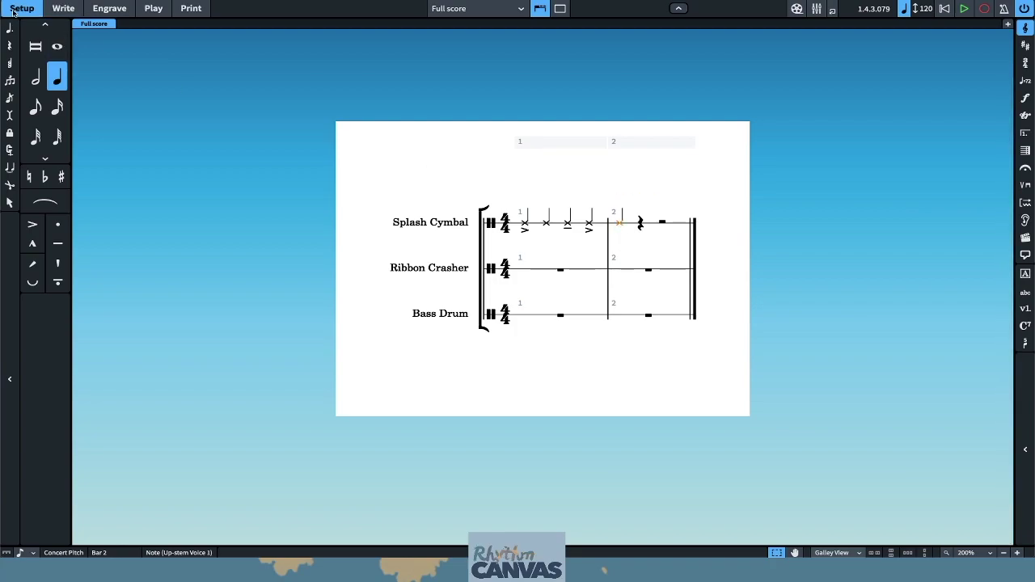
{"action": "right_click", "coordinate": [85, 60]}
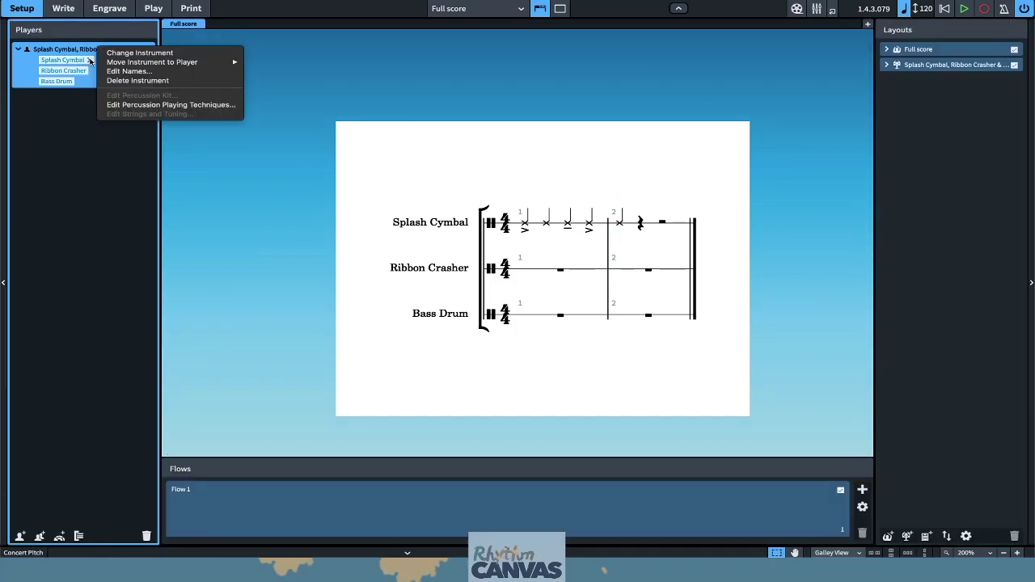
{"action": "left_click", "coordinate": [129, 106]}
{"action": "left_click", "coordinate": [367, 166]}
{"action": "left_click", "coordinate": [393, 224]}
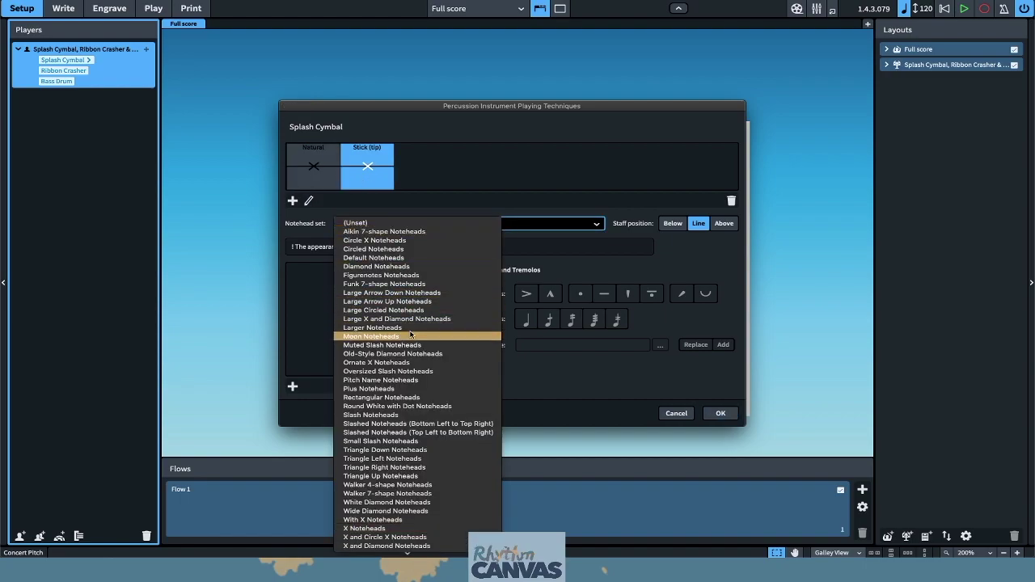
{"action": "left_click", "coordinate": [424, 354]}
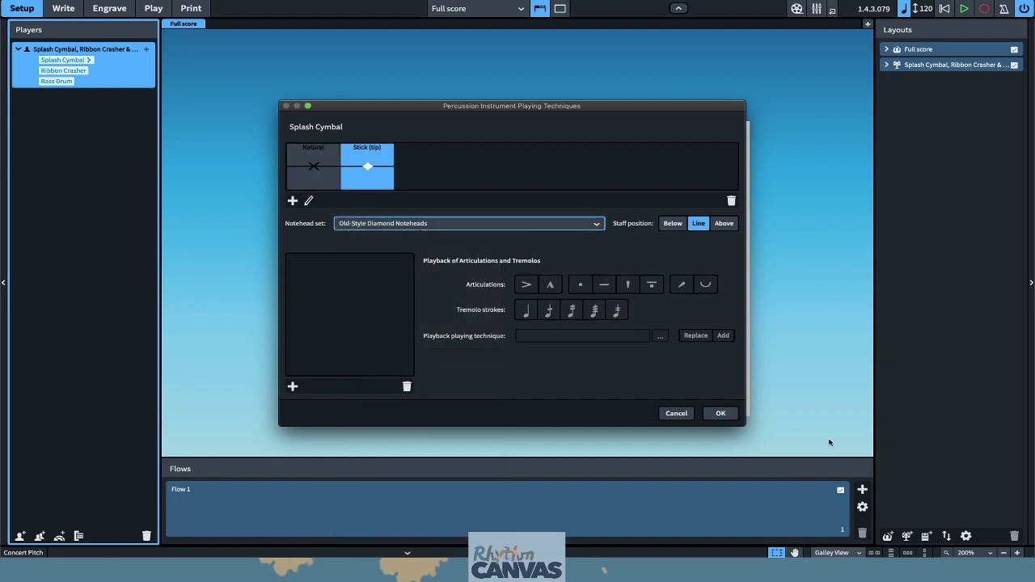
{"action": "left_click", "coordinate": [720, 413]}
{"action": "left_click", "coordinate": [63, 8]}
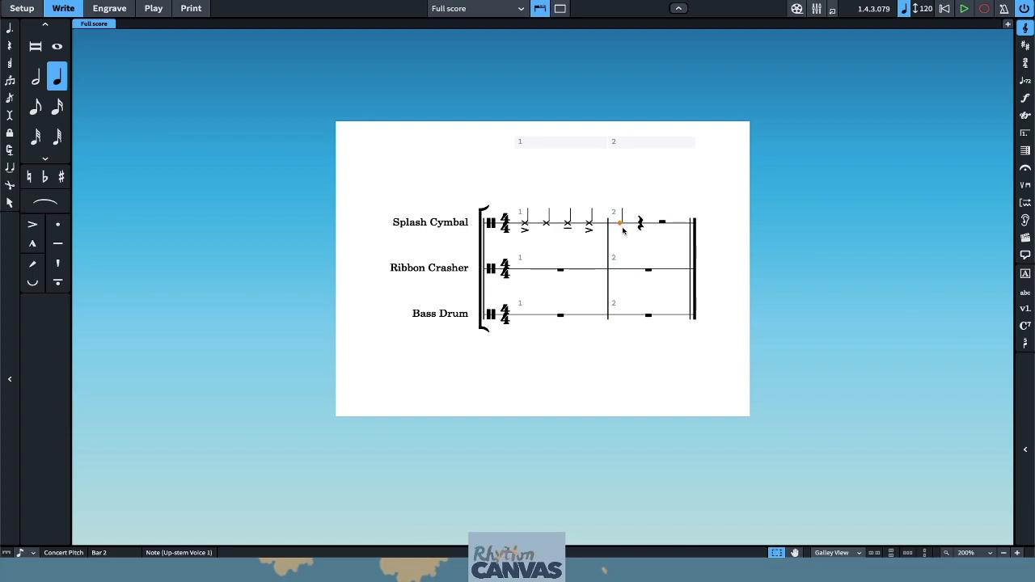
{"action": "key", "text": "Escape"}
{"action": "key", "text": "Escape"}
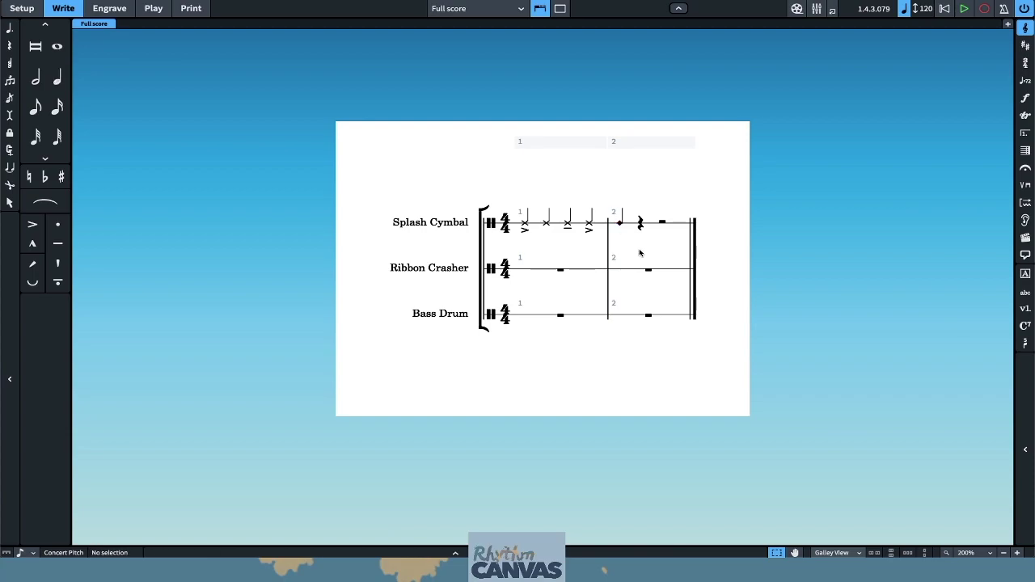
Step: From Play mode, load Ribbon Crasher.nki from the Virtual Drumline 2.5 library into Kontakt and audition its sounds
{"action": "left_click", "coordinate": [154, 9]}
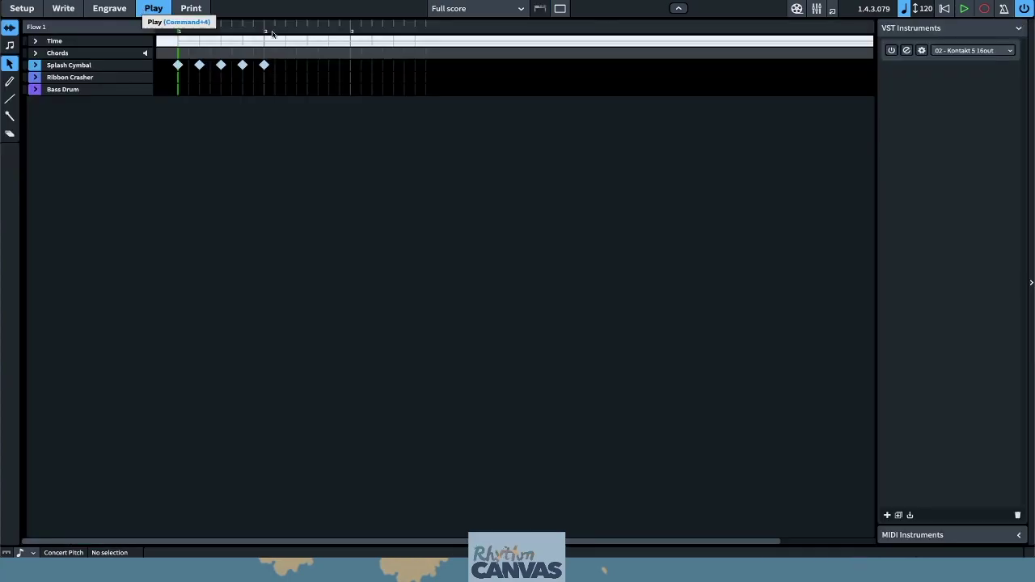
{"action": "left_click", "coordinate": [905, 51]}
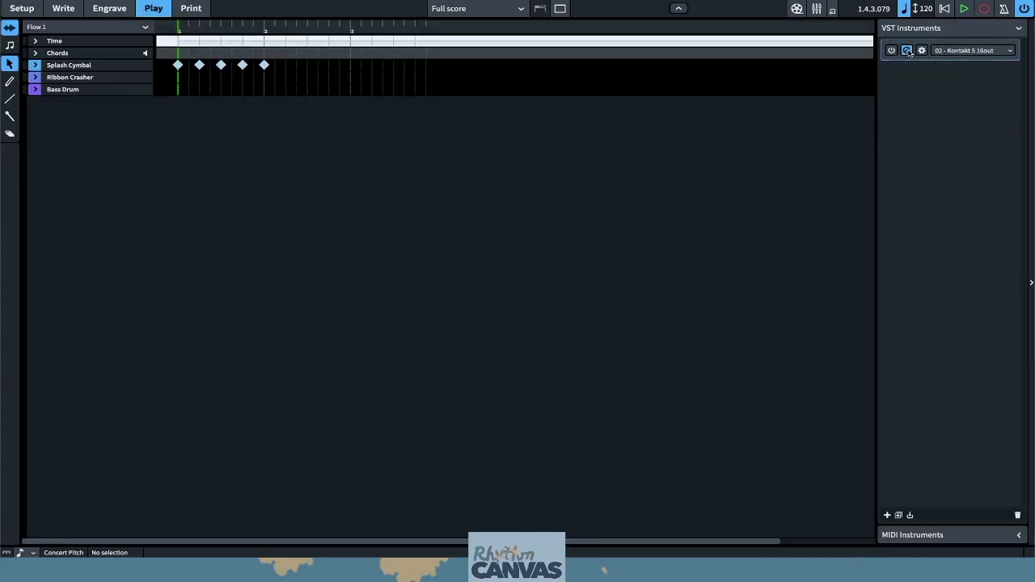
{"action": "left_click", "coordinate": [715, 71]}
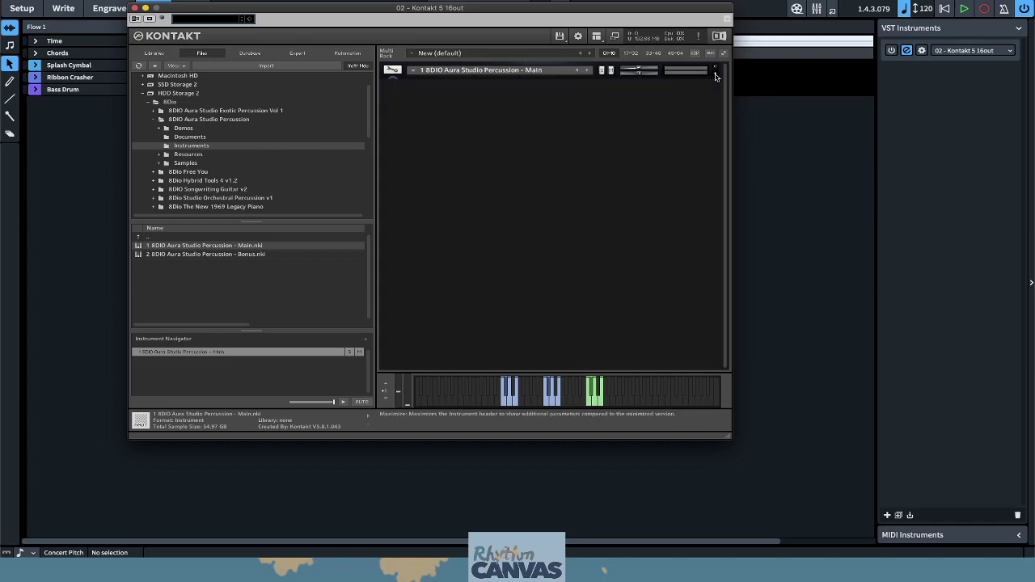
{"action": "left_click", "coordinate": [155, 53]}
{"action": "left_click_drag", "start_coordinate": [370, 90], "coordinate": [361, 455]}
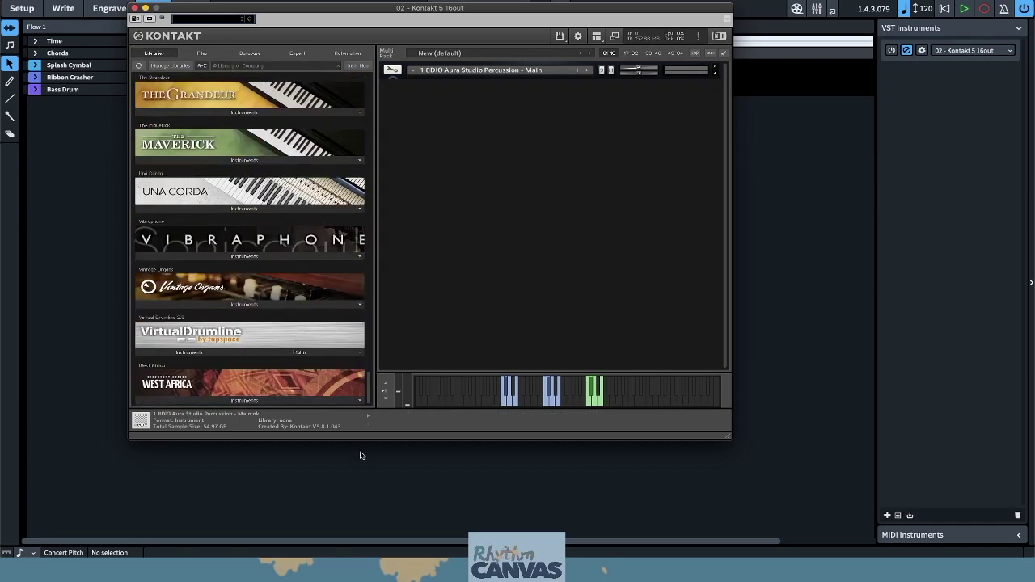
{"action": "left_click", "coordinate": [216, 359]}
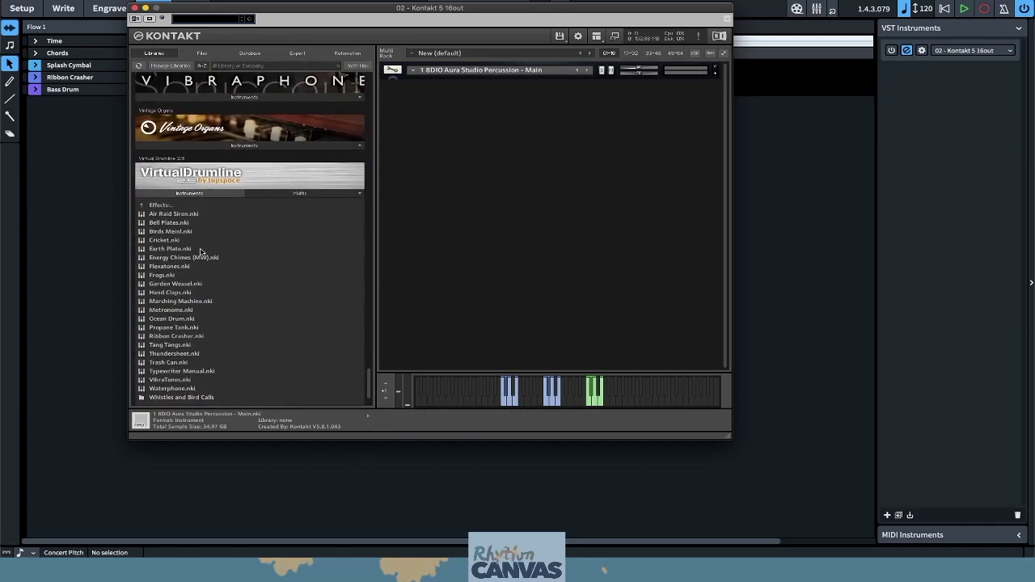
{"action": "double_click", "coordinate": [192, 336]}
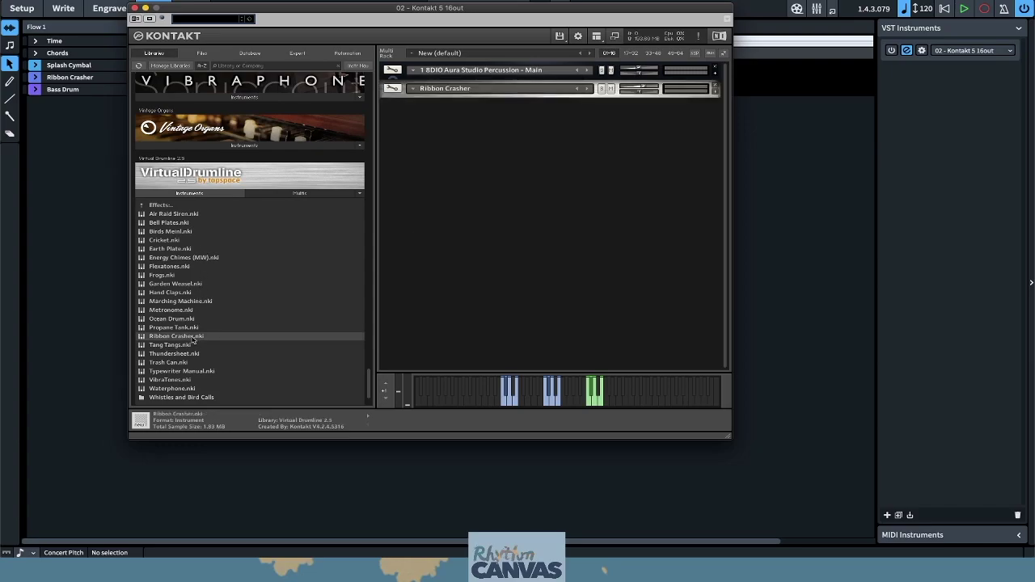
{"action": "left_click", "coordinate": [630, 403]}
{"action": "left_click", "coordinate": [636, 404]}
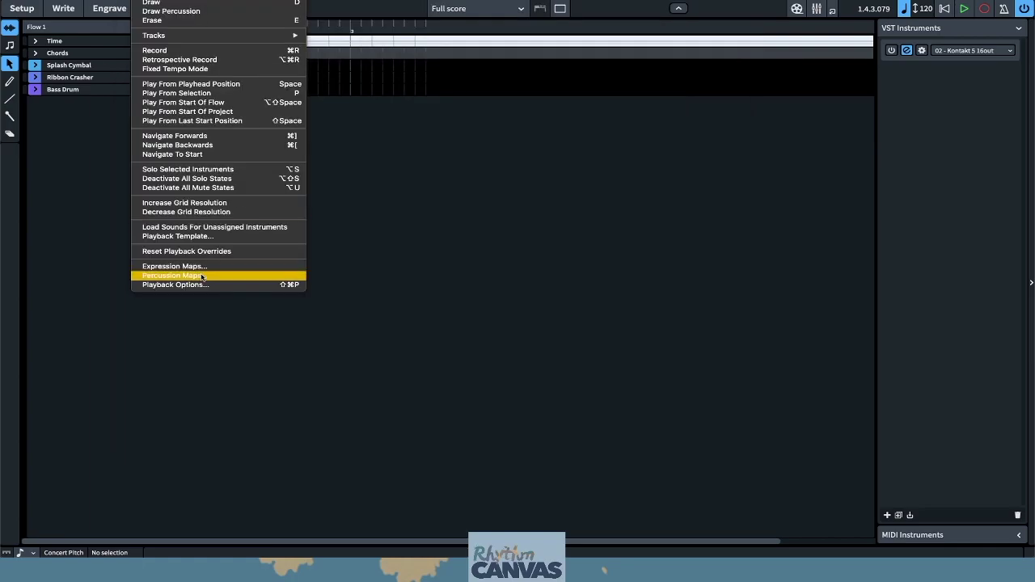
Step: Create a new percussion map and name it "VDL Ribbon Crasher"
{"action": "left_click", "coordinate": [234, 273]}
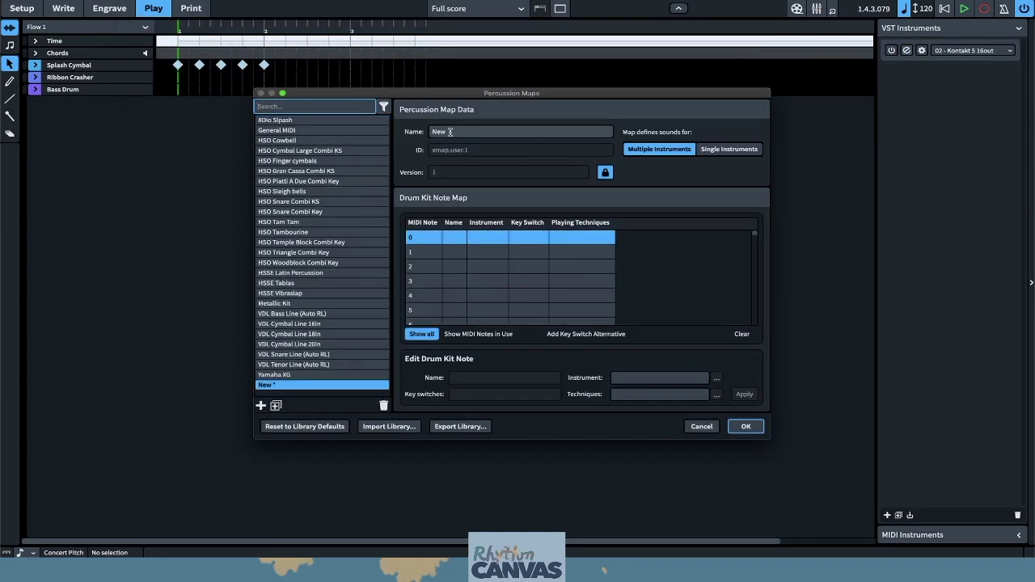
{"action": "type", "text": "VDL Ribbon Crasher"}
Step: Map MIDI note 72, named "Left", to the Ribbon Crasher instrument with the Left (LH) playing technique
{"action": "scroll", "coordinate": [453, 283], "scroll_direction": "down", "scroll_amount": 20}
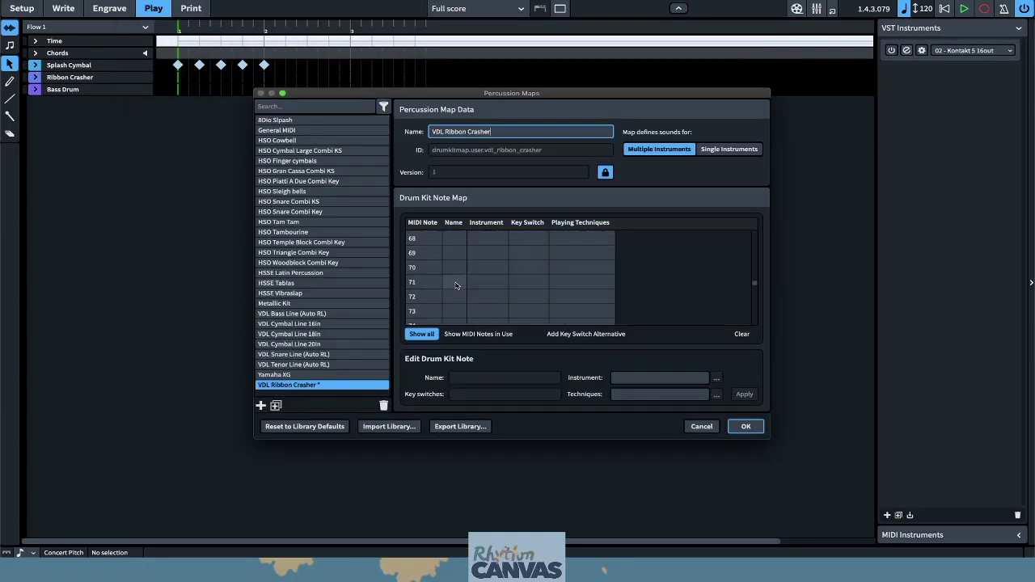
{"action": "left_click", "coordinate": [453, 296]}
{"action": "left_click", "coordinate": [716, 377]}
{"action": "type", "text": "Ri"}
{"action": "key", "text": "Down"}
{"action": "key", "text": "Return"}
{"action": "key", "text": "Return"}
{"action": "left_click", "coordinate": [716, 394]}
{"action": "left_click", "coordinate": [529, 348]}
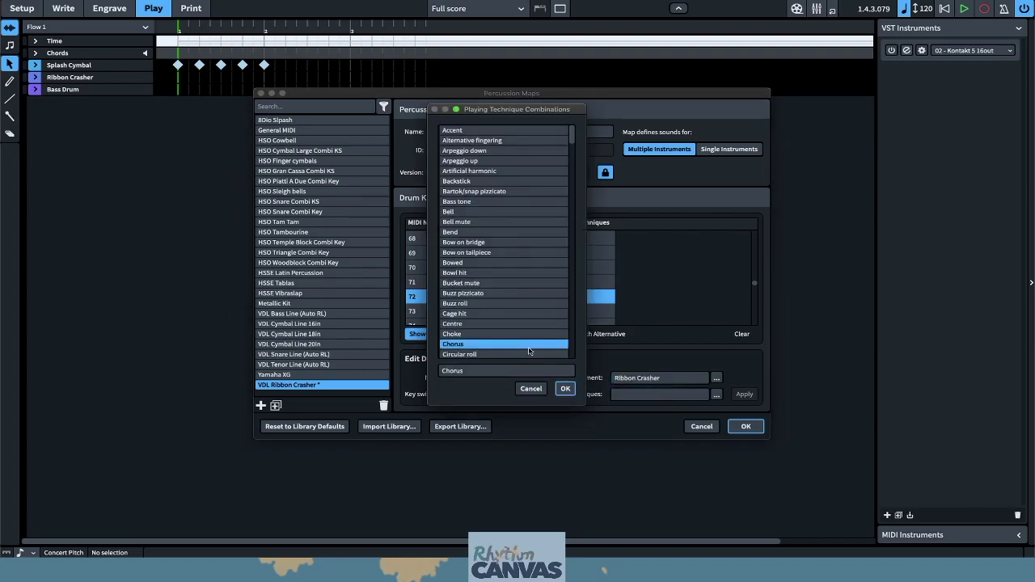
{"action": "type", "text": "le"}
{"action": "left_click", "coordinate": [565, 388]}
{"action": "left_click", "coordinate": [744, 394]}
Step: Map MIDI note 74, named "Right", to the Ribbon Crasher with the Right (RH) technique and save the percussion map
{"action": "scroll", "coordinate": [456, 301], "scroll_direction": "down", "scroll_amount": 1}
{"action": "left_click", "coordinate": [455, 301]}
{"action": "left_click", "coordinate": [717, 378]}
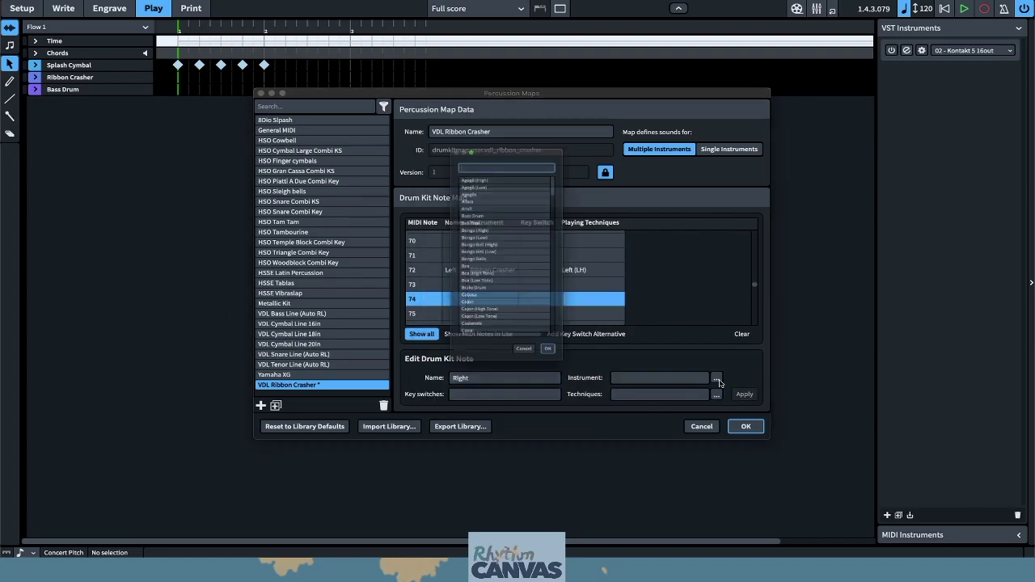
{"action": "key", "text": "Return"}
{"action": "key", "text": "Return"}
{"action": "left_click", "coordinate": [716, 395]}
{"action": "left_click", "coordinate": [529, 348]}
{"action": "type", "text": "ri"}
{"action": "left_click", "coordinate": [566, 390]}
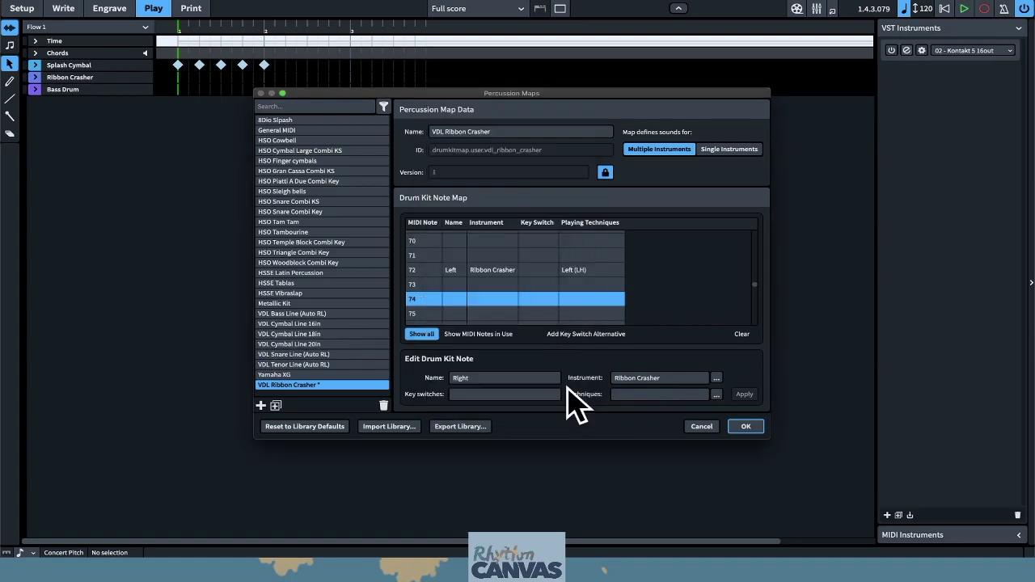
{"action": "left_click", "coordinate": [738, 396]}
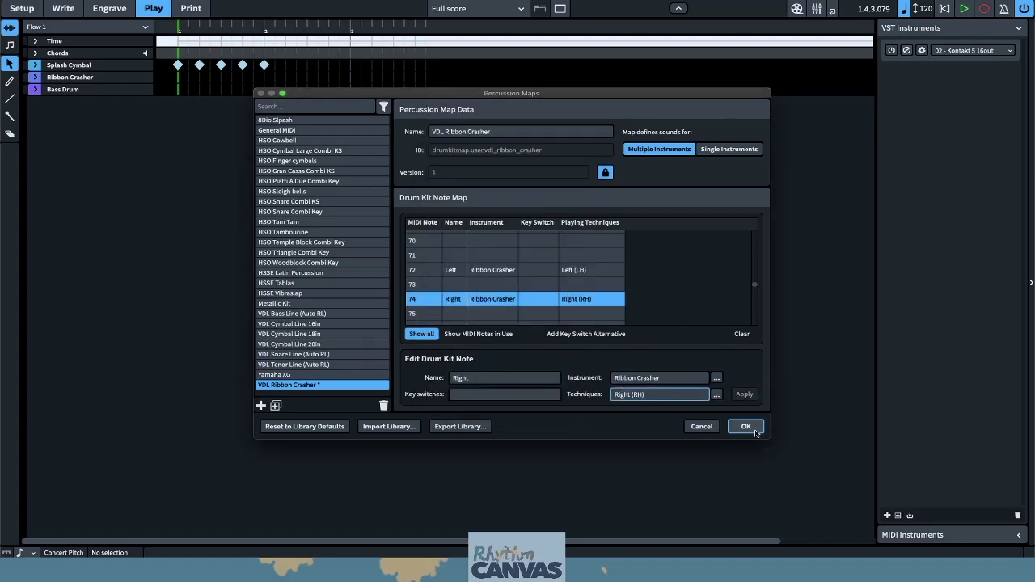
{"action": "left_click", "coordinate": [745, 427]}
Step: In the Kontakt 5 16out endpoint setup, assign the VDL Ribbon Crasher percussion map to the Ribbon Crasher channel
{"action": "left_click", "coordinate": [921, 50]}
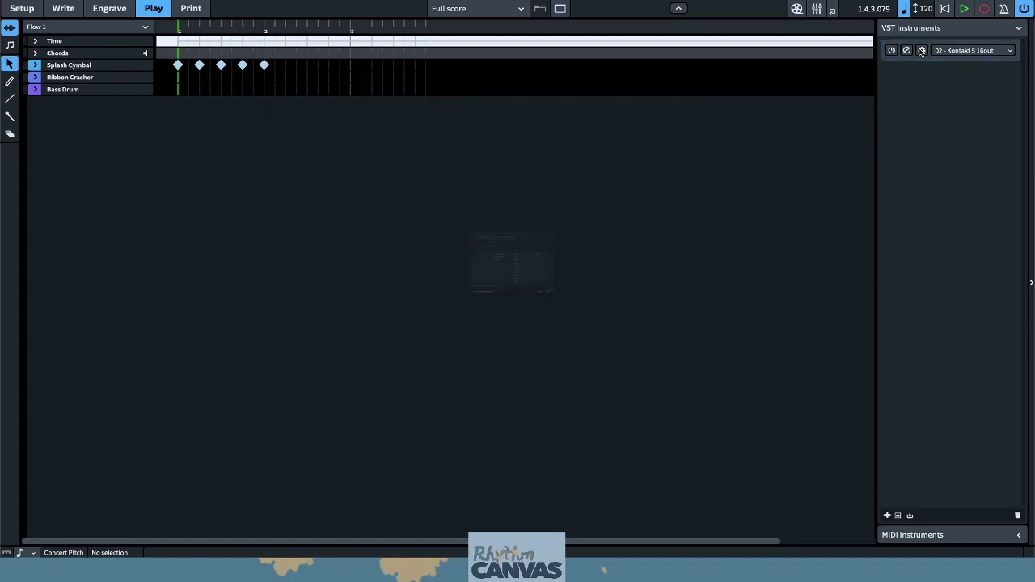
{"action": "left_click", "coordinate": [663, 234]}
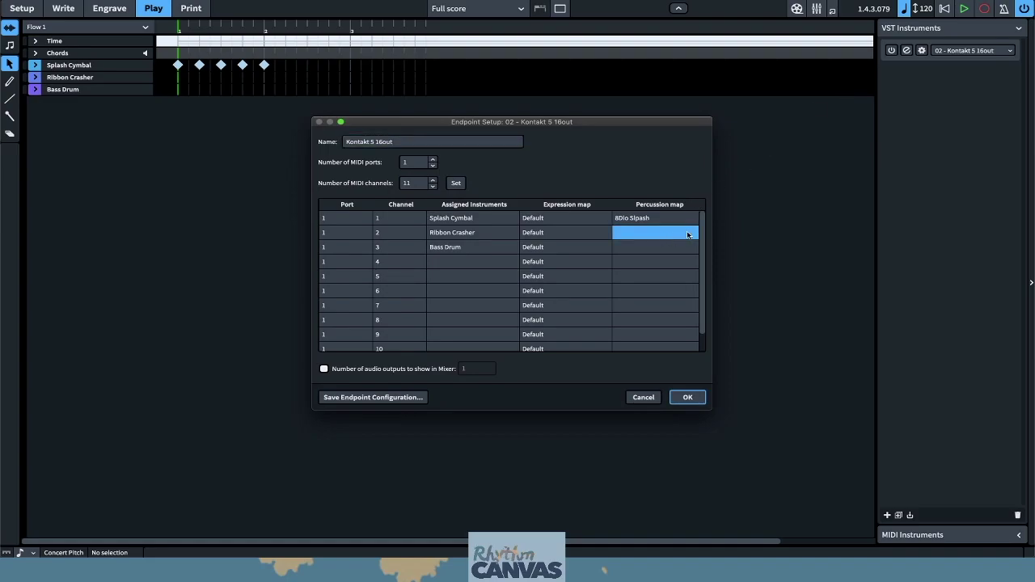
{"action": "left_click", "coordinate": [688, 234]}
{"action": "left_click", "coordinate": [692, 234]}
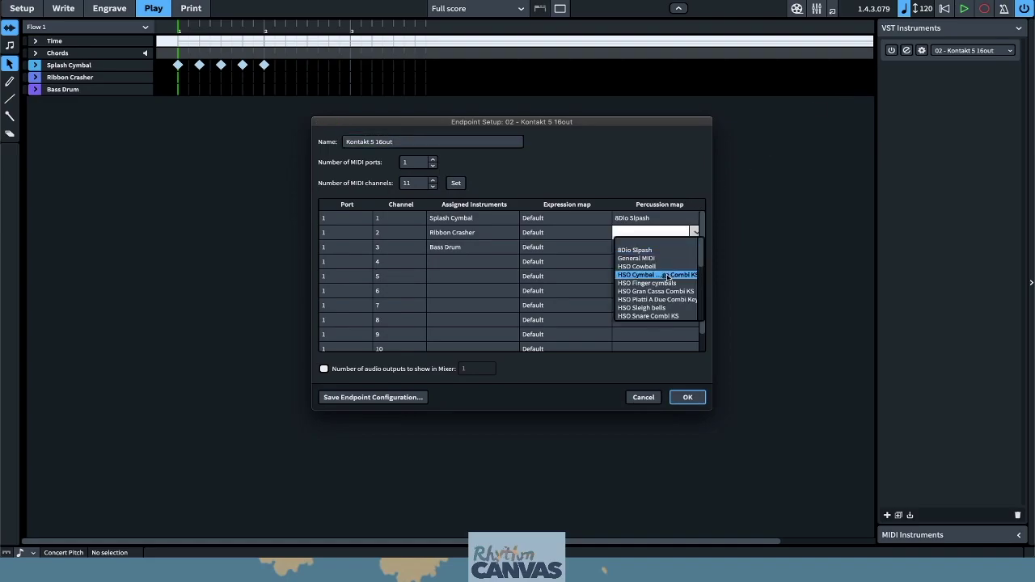
{"action": "scroll", "coordinate": [668, 269], "scroll_direction": "down", "scroll_amount": 4}
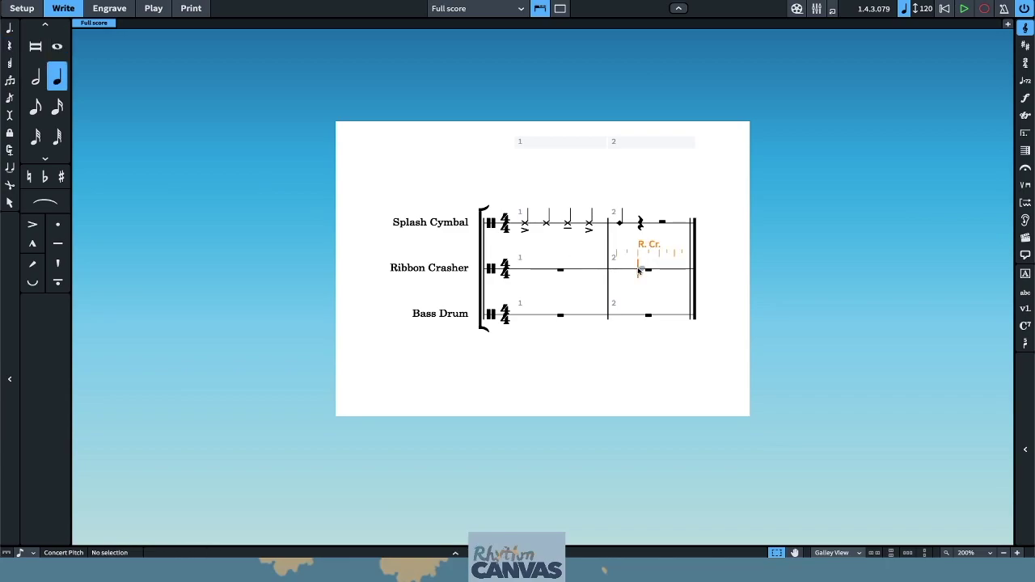
Step: Finish the Ribbon Crasher note input, select notes from bar 2 onward and show the unpitched percussion playing techniques
{"action": "key", "text": "Escape"}
{"action": "left_click", "coordinate": [540, 271]}
{"action": "left_click", "coordinate": [535, 269]}
{"action": "left_click", "coordinate": [749, 270], "text": "shift"}
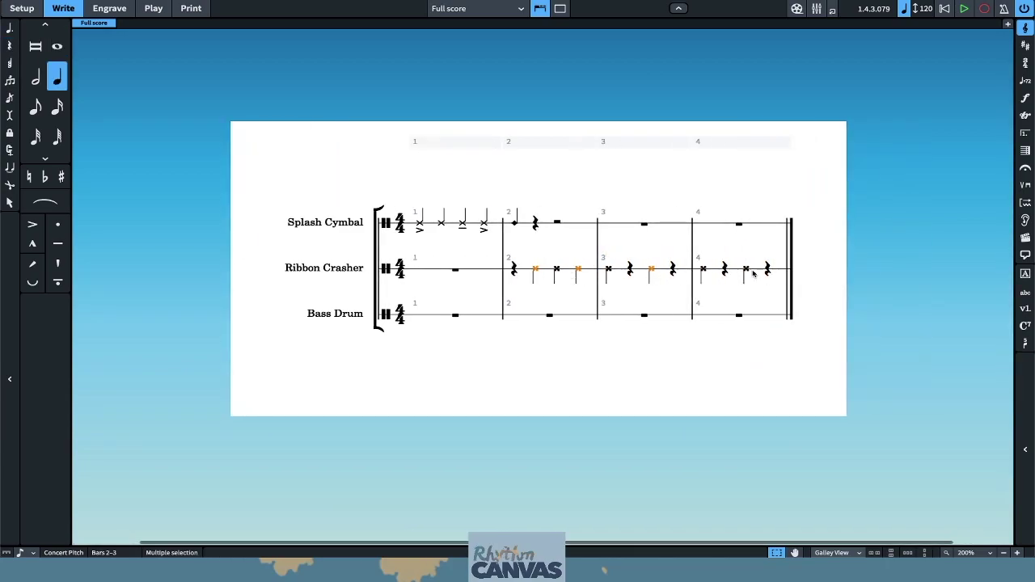
{"action": "left_click", "coordinate": [1025, 185]}
{"action": "left_click", "coordinate": [953, 309]}
Step: Undo the R technique tried on the multiple selection and mark the three Ribbon Crasher notes in bar 2 as R, L and R
{"action": "left_click", "coordinate": [936, 332]}
{"action": "key", "text": "super+z"}
{"action": "left_click", "coordinate": [548, 256]}
{"action": "left_click", "coordinate": [535, 269]}
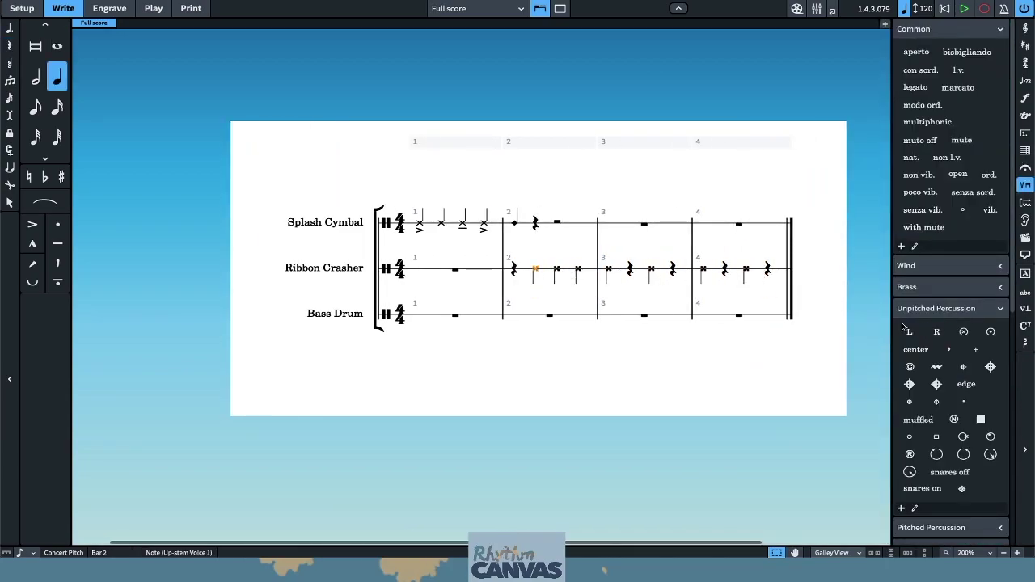
{"action": "left_click", "coordinate": [936, 332]}
{"action": "left_click", "coordinate": [556, 269]}
{"action": "left_click", "coordinate": [909, 332]}
{"action": "left_click", "coordinate": [578, 269]}
{"action": "left_click", "coordinate": [936, 333]}
Step: Mark the two Ribbon Crasher notes in bar 3 as L and R, and delete the Ribbon Crasher notes in bar 4
{"action": "left_click", "coordinate": [618, 270]}
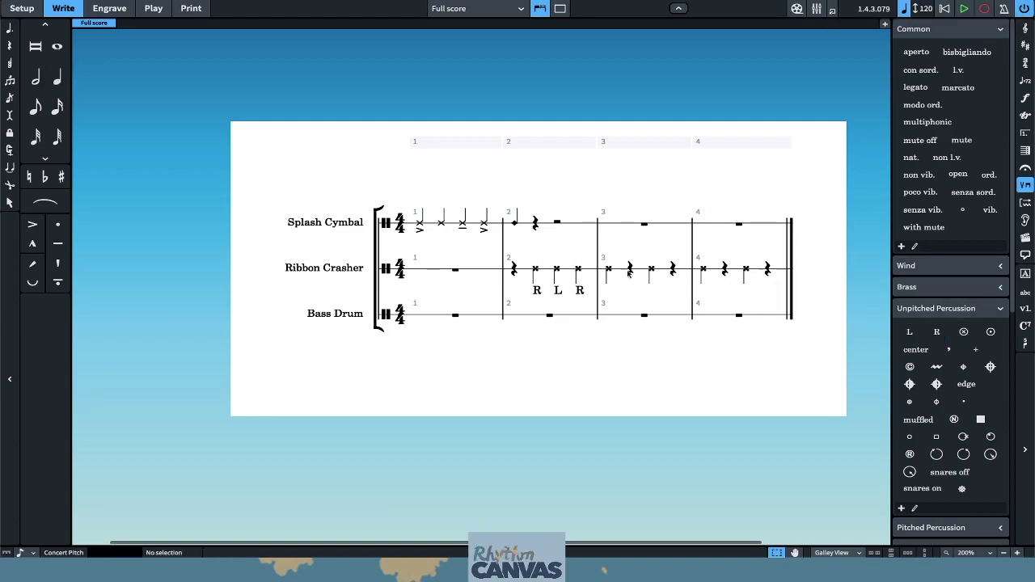
{"action": "left_click", "coordinate": [609, 269]}
{"action": "left_click", "coordinate": [910, 332]}
{"action": "left_click", "coordinate": [652, 269]}
{"action": "left_click", "coordinate": [936, 332]}
{"action": "left_click", "coordinate": [713, 271]}
{"action": "key", "text": "Delete"}
Step: Play back the Ribbon Crasher part from bar 2 to check the left and right sounds
{"action": "left_click", "coordinate": [587, 271]}
{"action": "key", "text": "p"}
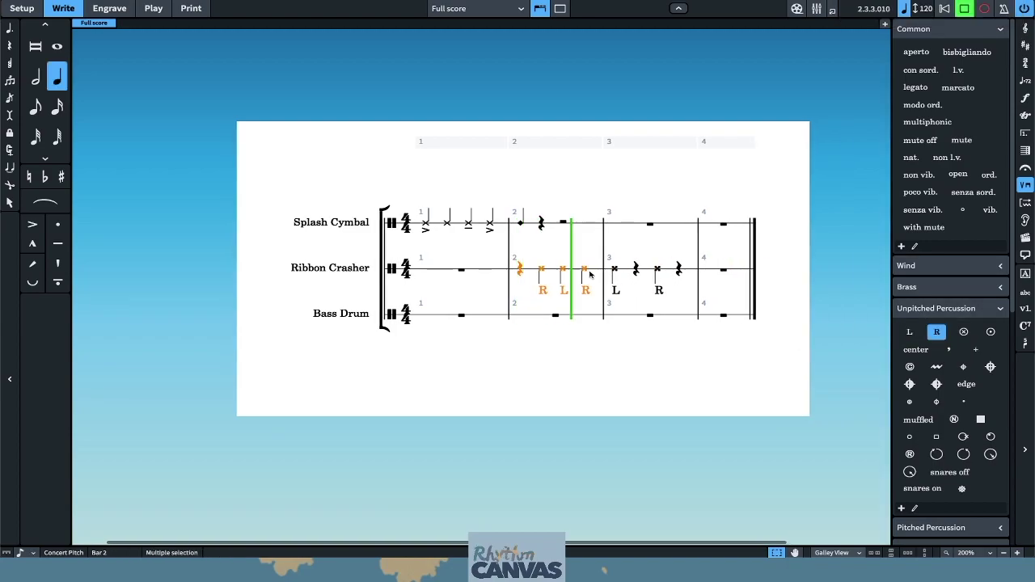
{"action": "key", "text": "space"}
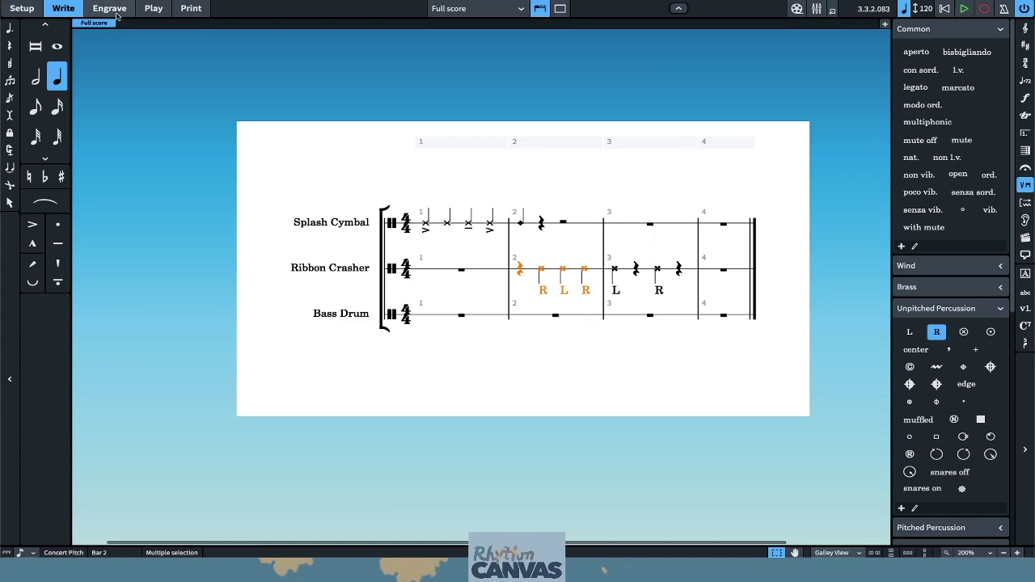
Step: Add a second VST instrument in Play mode and load the Play plug-in into it
{"action": "left_click", "coordinate": [153, 8]}
{"action": "left_click", "coordinate": [887, 515]}
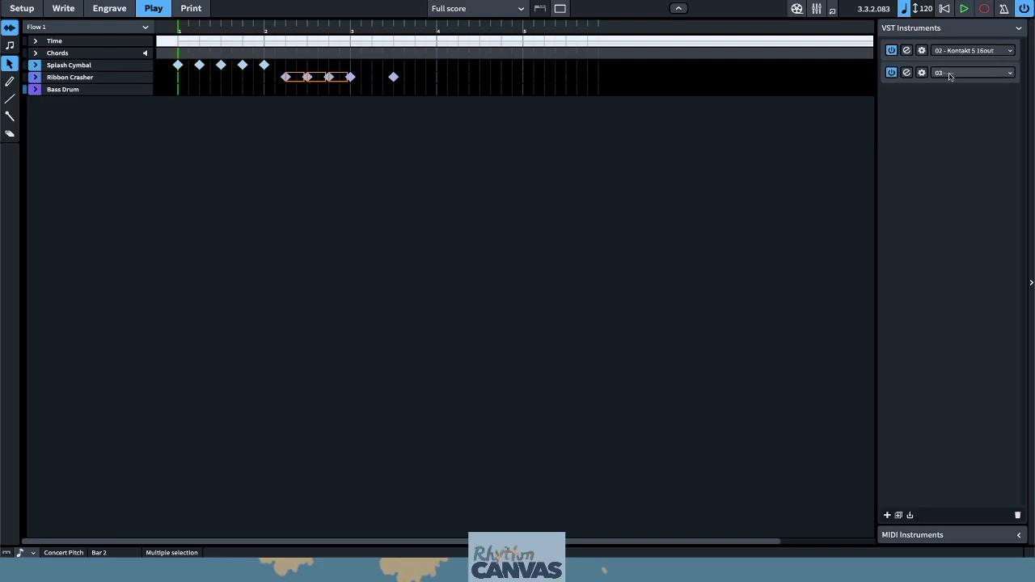
{"action": "left_click", "coordinate": [950, 73]}
{"action": "left_click", "coordinate": [957, 305]}
Step: Load the 36in Ludwig Bass Drum from EW Hollywood Orchestral Percussion Gold and audition its keys
{"action": "left_click", "coordinate": [393, 6]}
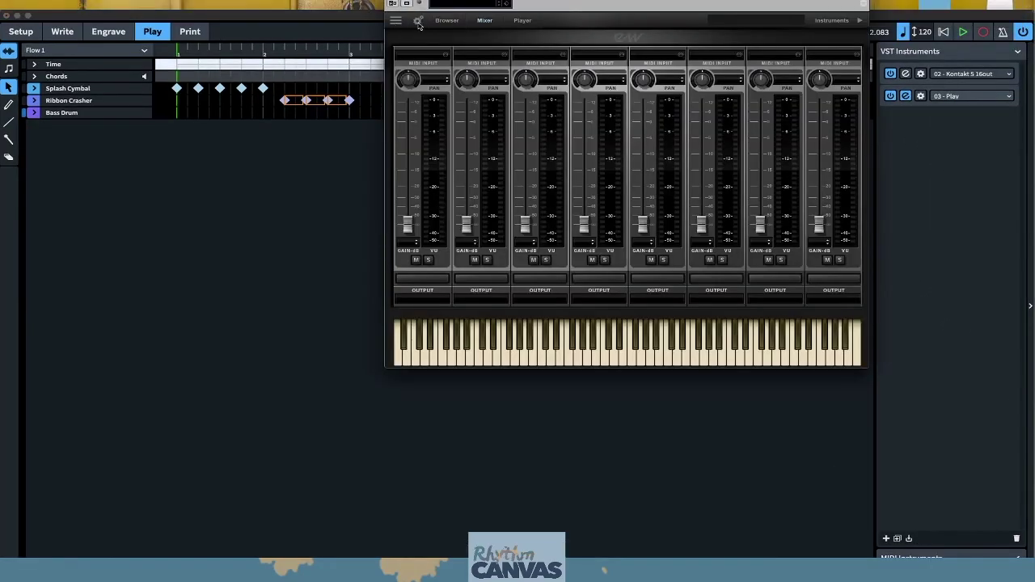
{"action": "left_click", "coordinate": [439, 21]}
{"action": "double_click", "coordinate": [674, 140]}
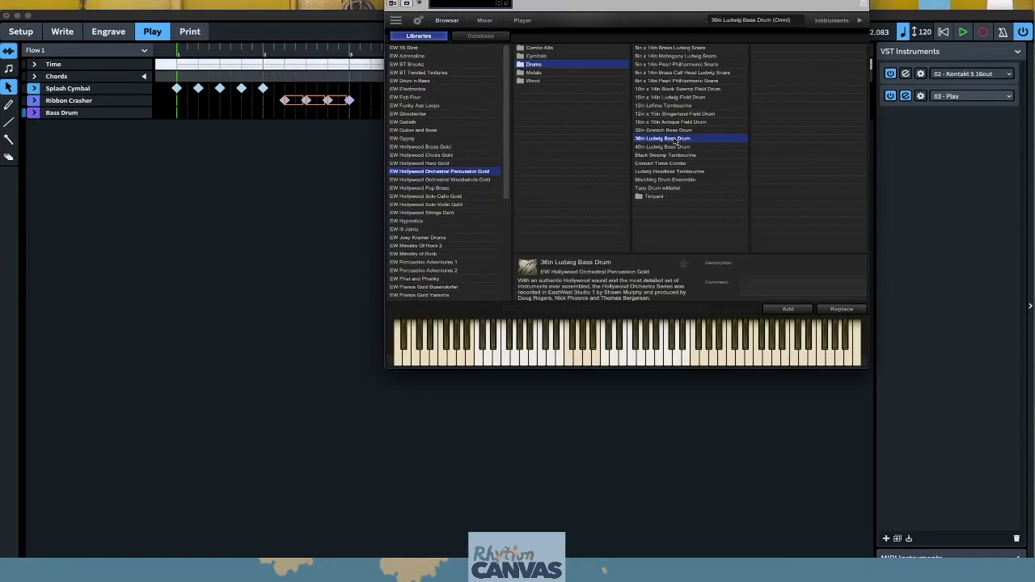
{"action": "left_click", "coordinate": [540, 360]}
{"action": "left_click", "coordinate": [497, 360]}
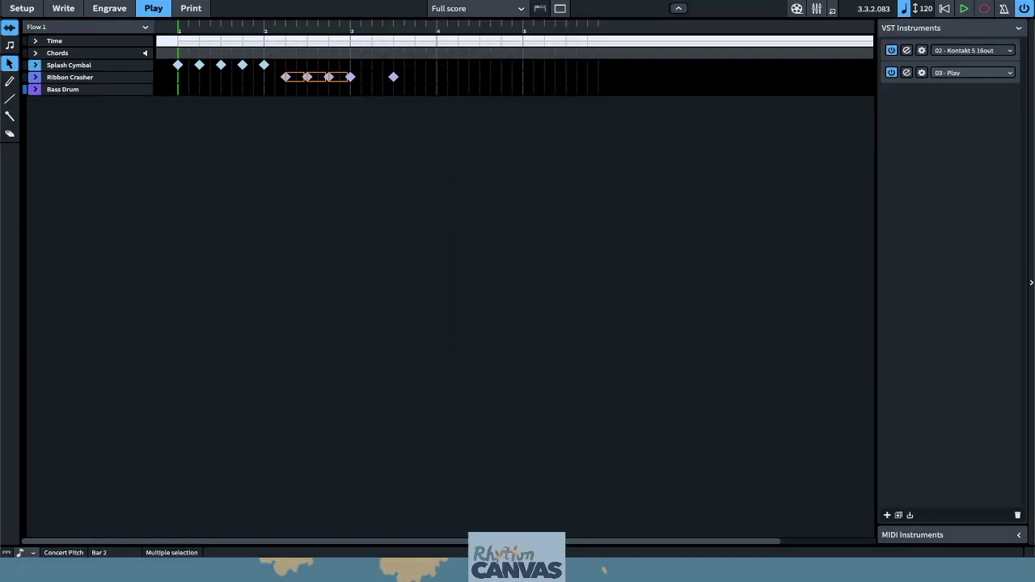
Step: Create a new percussion map and name it "EWQL_ Bass Drum"
{"action": "left_click", "coordinate": [142, 0]}
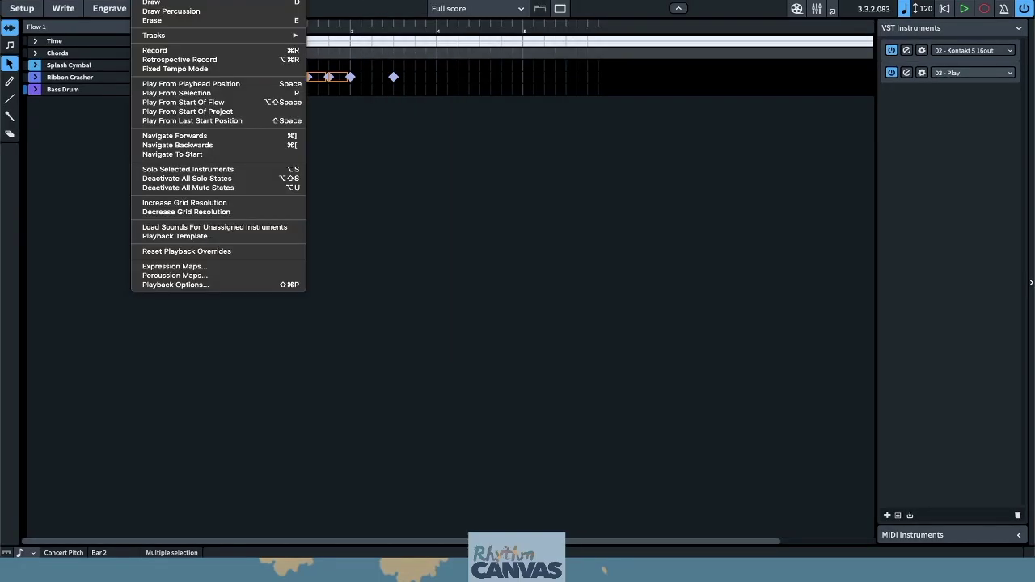
{"action": "left_click", "coordinate": [198, 277]}
{"action": "left_click", "coordinate": [261, 405]}
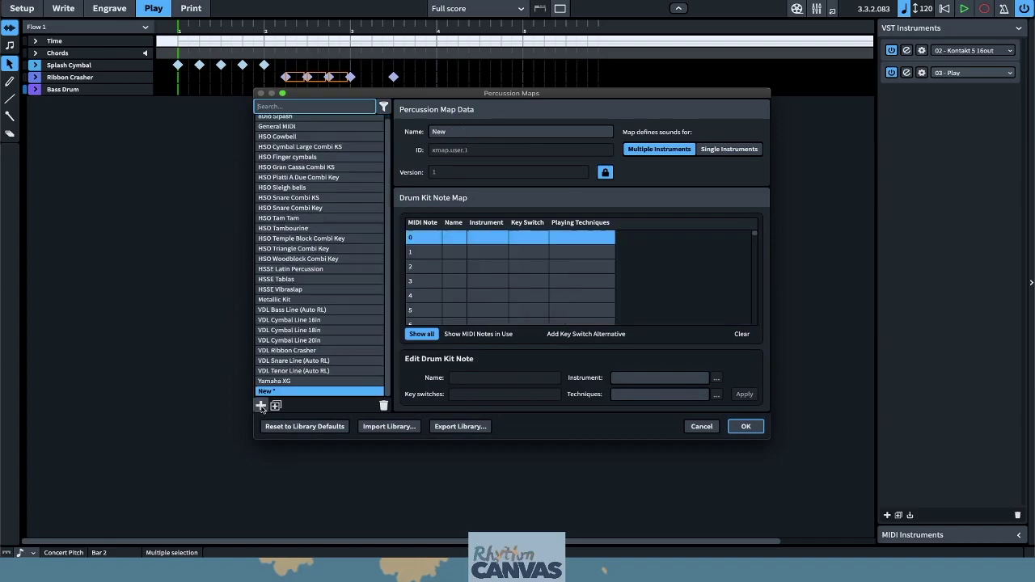
{"action": "type", "text": "EWQL_ Bass Drum"}
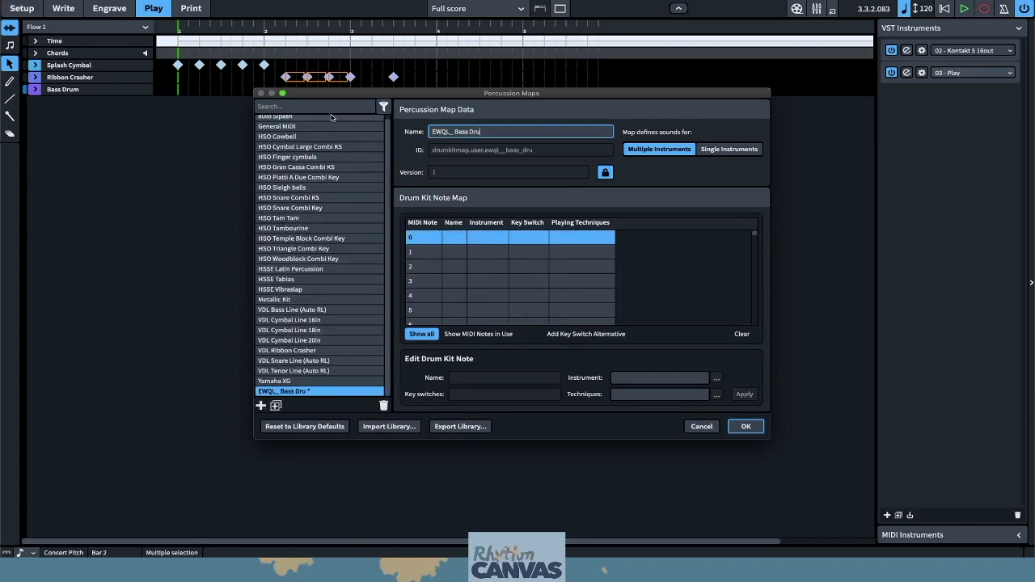
Step: Map MIDI note 36, named "Hit", to the Bass Drum instrument and apply its playing technique
{"action": "scroll", "coordinate": [472, 280], "scroll_direction": "down", "scroll_amount": 10}
{"action": "left_click", "coordinate": [472, 267]}
{"action": "left_click", "coordinate": [483, 380]}
{"action": "type", "text": "Hit"}
{"action": "left_click", "coordinate": [717, 379]}
{"action": "type", "text": "bass"}
{"action": "key", "text": "Return"}
{"action": "key", "text": "Return"}
{"action": "left_click", "coordinate": [716, 395]}
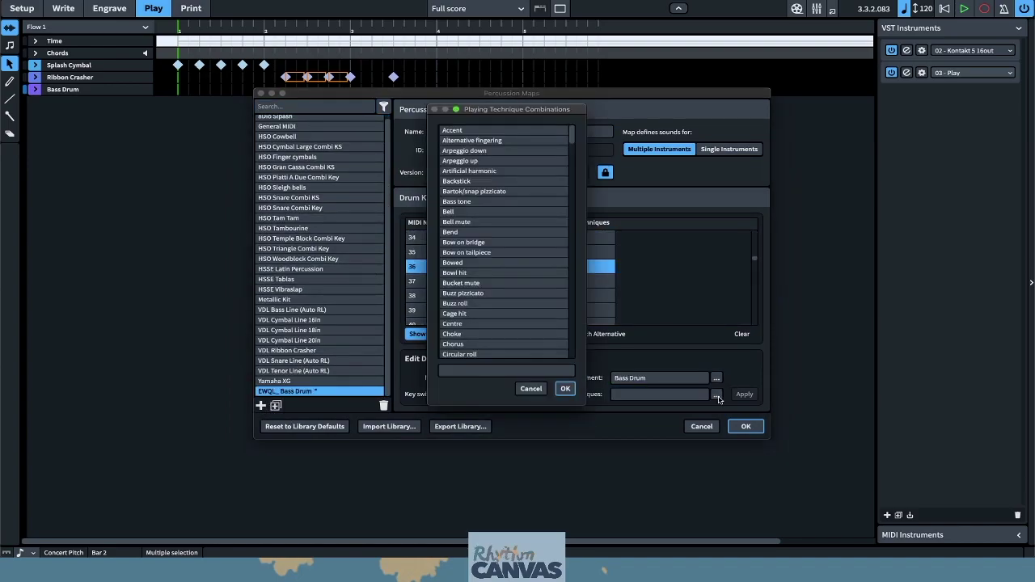
{"action": "left_click", "coordinate": [743, 395]}
Step: Map MIDI note 38, named "Natural", to the Bass Drum instrument and apply its playing technique
{"action": "left_click", "coordinate": [472, 296]}
{"action": "left_click", "coordinate": [483, 377]}
{"action": "type", "text": "Natural"}
{"action": "left_click", "coordinate": [717, 378]}
{"action": "left_click", "coordinate": [715, 395]}
{"action": "scroll", "coordinate": [504, 242], "scroll_direction": "down", "scroll_amount": 15}
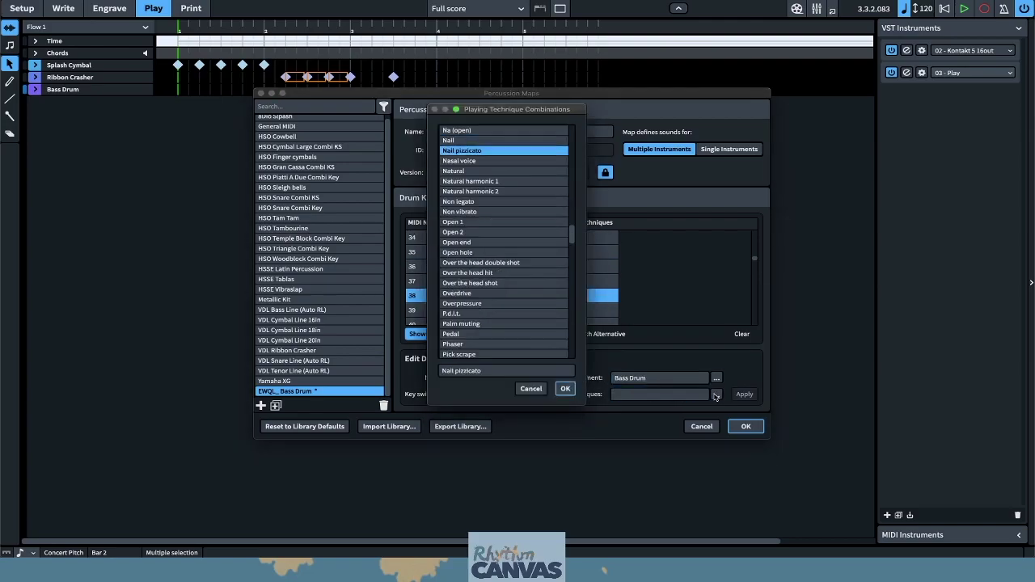
{"action": "left_click", "coordinate": [565, 389]}
{"action": "left_click", "coordinate": [743, 395]}
Step: Map MIDI note 40, named "Hit", to the Bass Drum with its playing technique and save the percussion map
{"action": "left_click", "coordinate": [465, 311]}
{"action": "left_click", "coordinate": [485, 378]}
{"action": "type", "text": "Hit"}
{"action": "left_click", "coordinate": [716, 377]}
{"action": "type", "text": "Bass dr"}
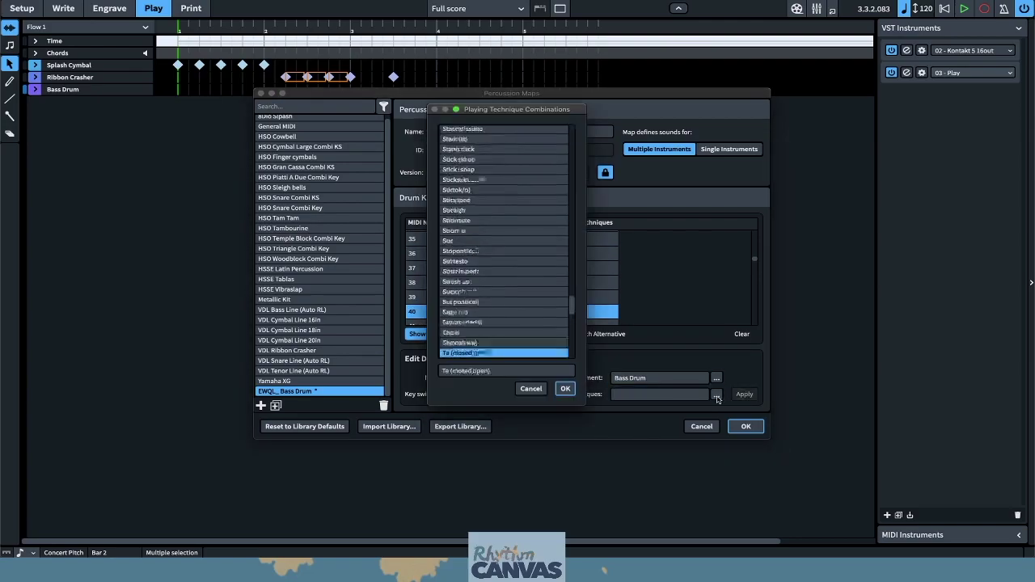
{"action": "key", "text": "Return"}
{"action": "left_click", "coordinate": [745, 426]}
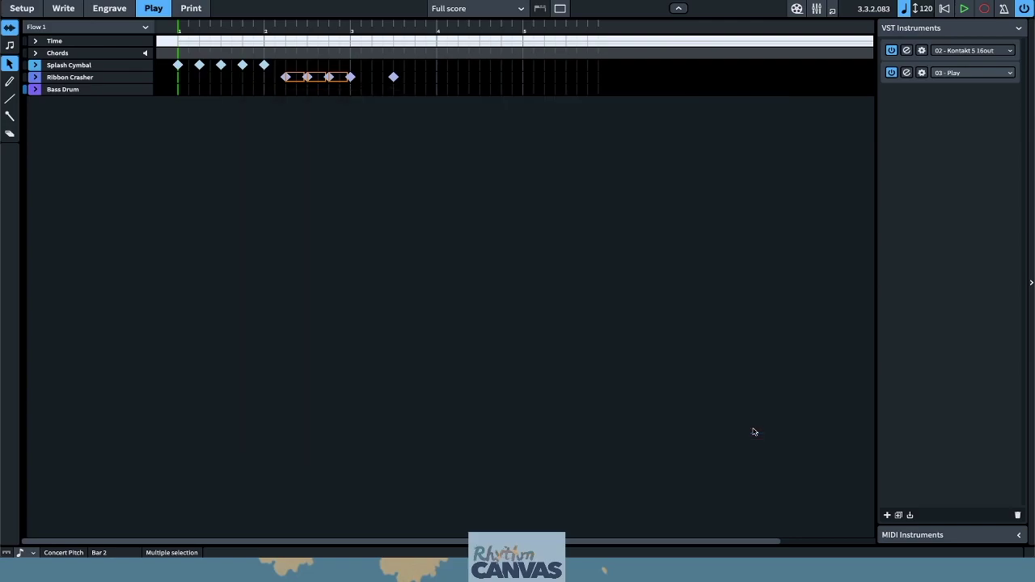
Step: Route the Bass Drum track to the Play instrument on port 1, channel 1
{"action": "left_click", "coordinate": [35, 89]}
{"action": "left_click", "coordinate": [80, 103]}
{"action": "left_click", "coordinate": [89, 131]}
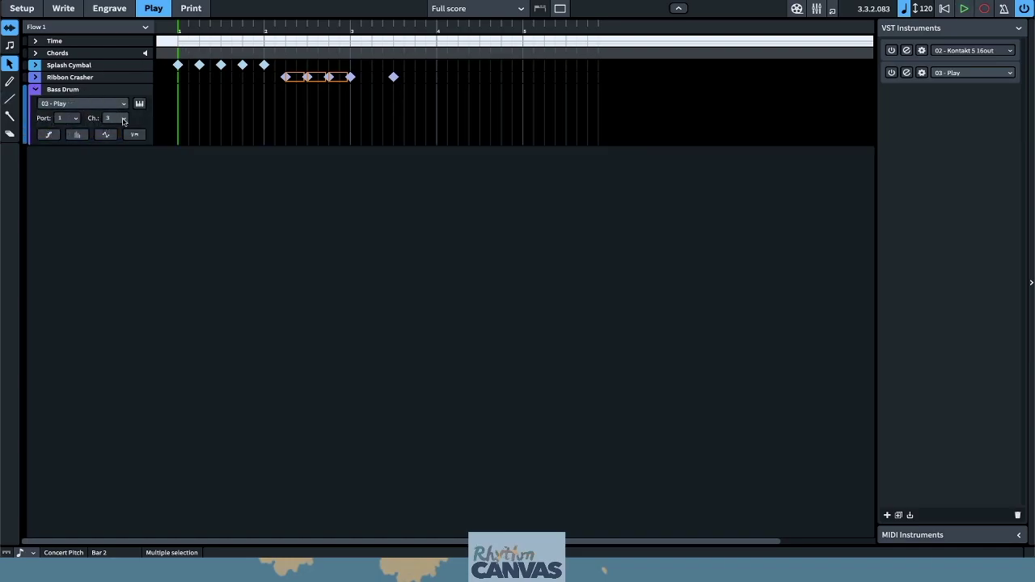
{"action": "left_click", "coordinate": [123, 120]}
{"action": "left_click", "coordinate": [119, 131]}
{"action": "left_click", "coordinate": [35, 90]}
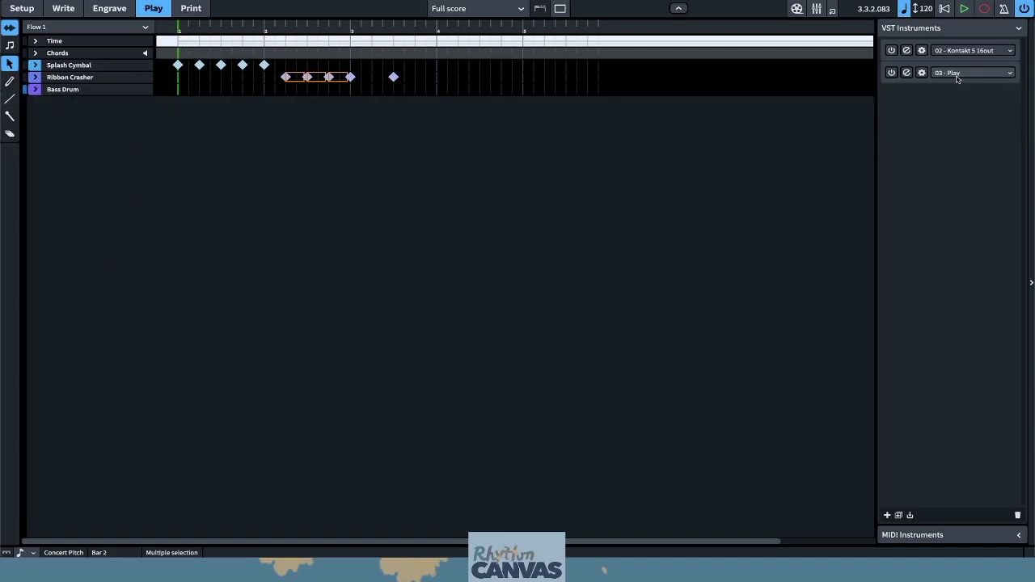
Step: In the Play endpoint setup, assign the EWQL_ Bass Drum percussion map to the Bass Drum channel
{"action": "left_click", "coordinate": [920, 73]}
{"action": "left_click", "coordinate": [659, 218]}
{"action": "left_click", "coordinate": [695, 218]}
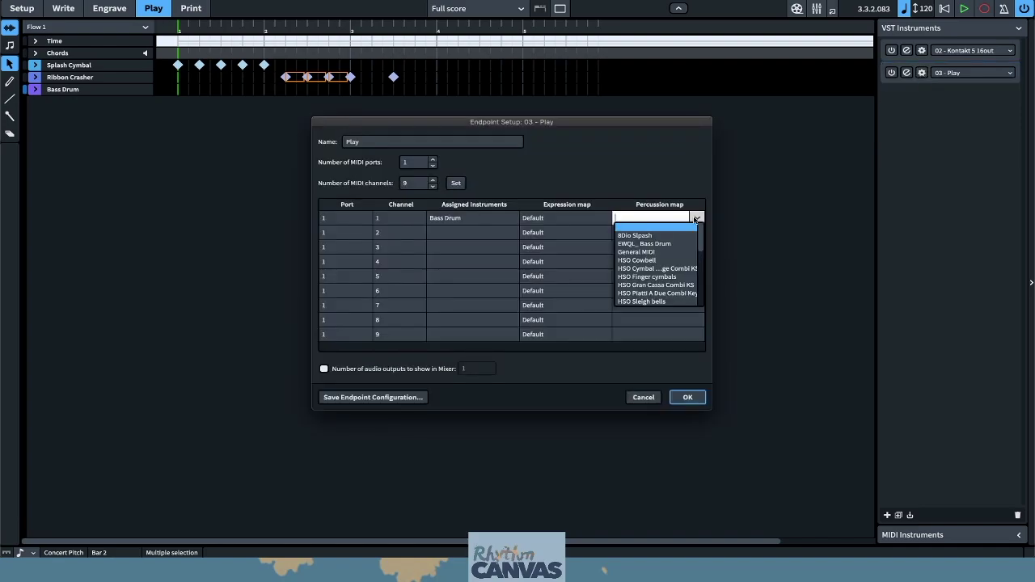
{"action": "left_click", "coordinate": [655, 244]}
{"action": "left_click", "coordinate": [687, 397]}
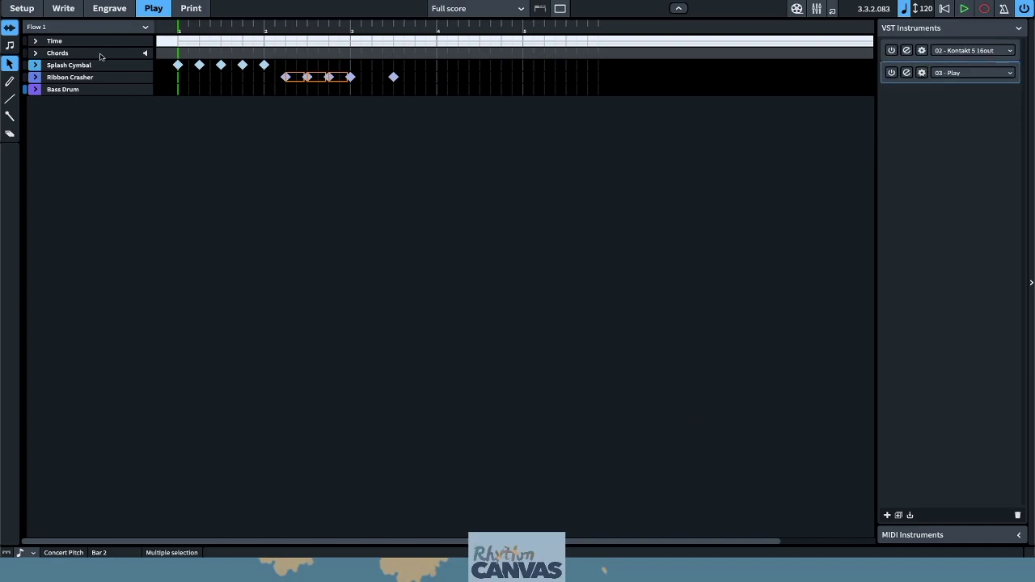
Step: In the Bass Drum part, enter four quarter notes in bar 4 and a whole note in bar 5
{"action": "left_click", "coordinate": [63, 8]}
{"action": "left_click", "coordinate": [705, 317]}
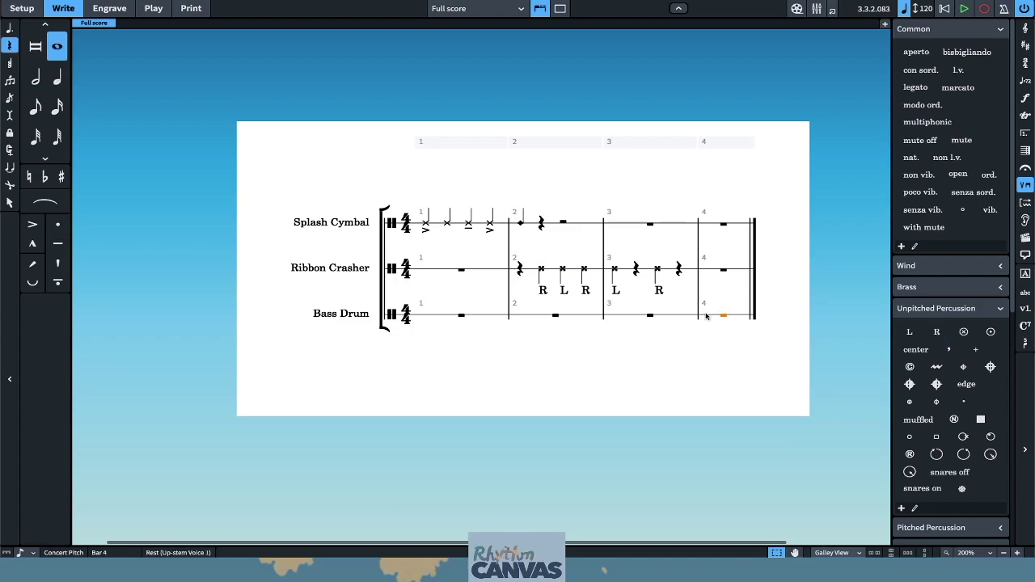
{"action": "key", "text": "Return"}
{"action": "key", "text": "6"}
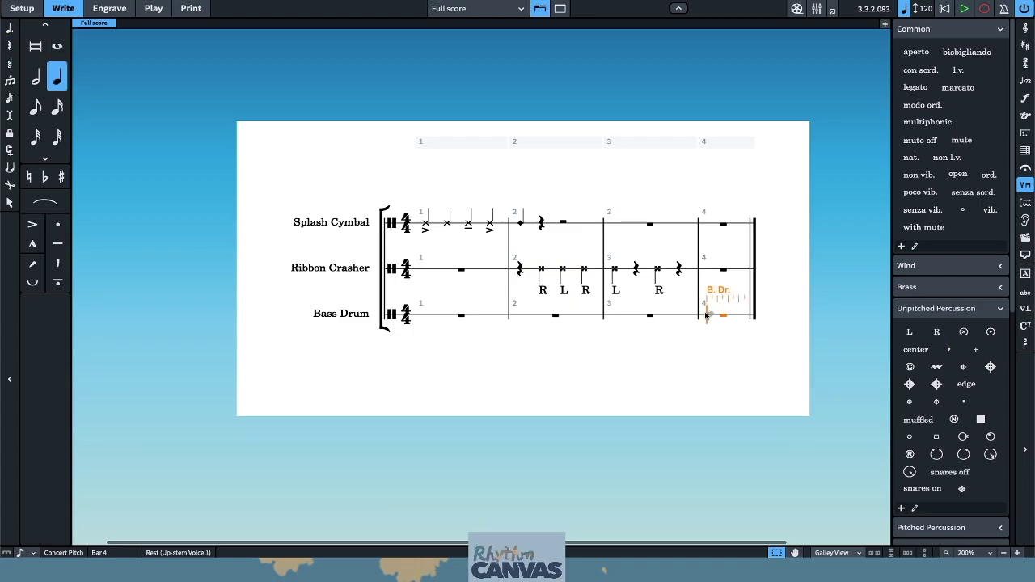
{"action": "key", "text": "y"}
{"action": "key", "text": "y"}
{"action": "key", "text": "y"}
{"action": "key", "text": "y"}
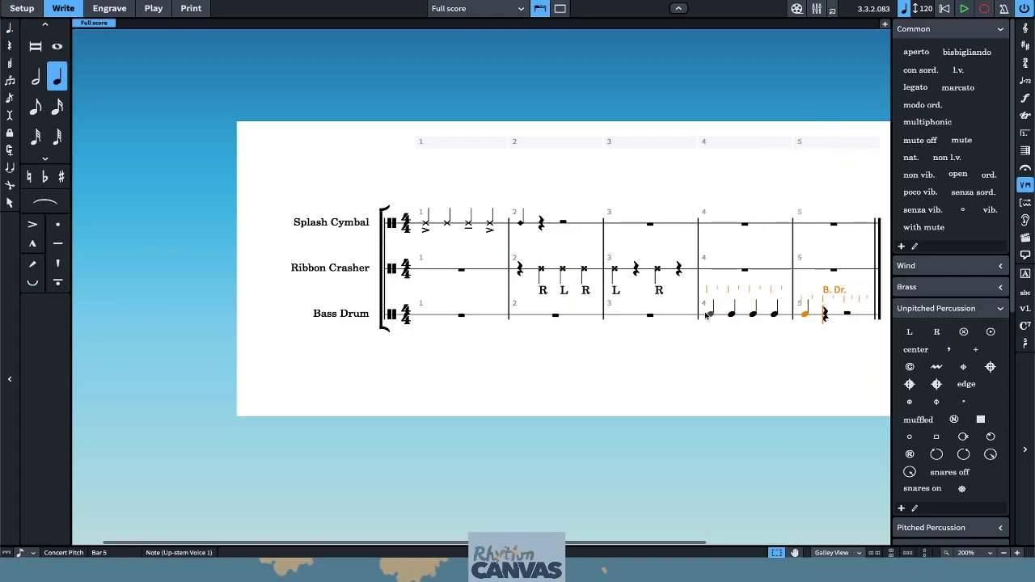
{"action": "key", "text": "y"}
{"action": "key", "text": "Escape"}
Step: Add staccato articulations to the first three Bass Drum notes in bar 4
{"action": "left_click", "coordinate": [492, 314]}
{"action": "key", "text": "bracketright"}
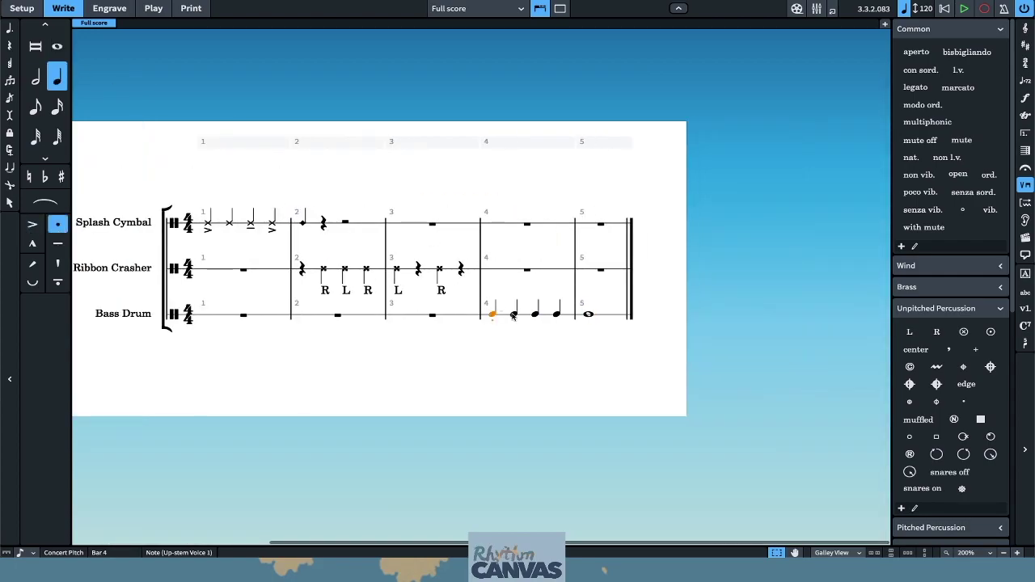
{"action": "left_click", "coordinate": [535, 314], "text": "shift"}
{"action": "left_click", "coordinate": [556, 315]}
Step: Add a three-stroke tremolo to the Bass Drum whole note in bar 5
{"action": "left_click", "coordinate": [588, 314]}
{"action": "left_click", "coordinate": [1025, 150]}
{"action": "left_click", "coordinate": [1025, 133]}
{"action": "left_click", "coordinate": [987, 283]}
Step: Play back the Bass Drum part from bar 4 to check its staccato, natural and tremolo sounds
{"action": "left_click", "coordinate": [492, 315]}
{"action": "left_click", "coordinate": [556, 315], "text": "shift"}
{"action": "key", "text": "space"}
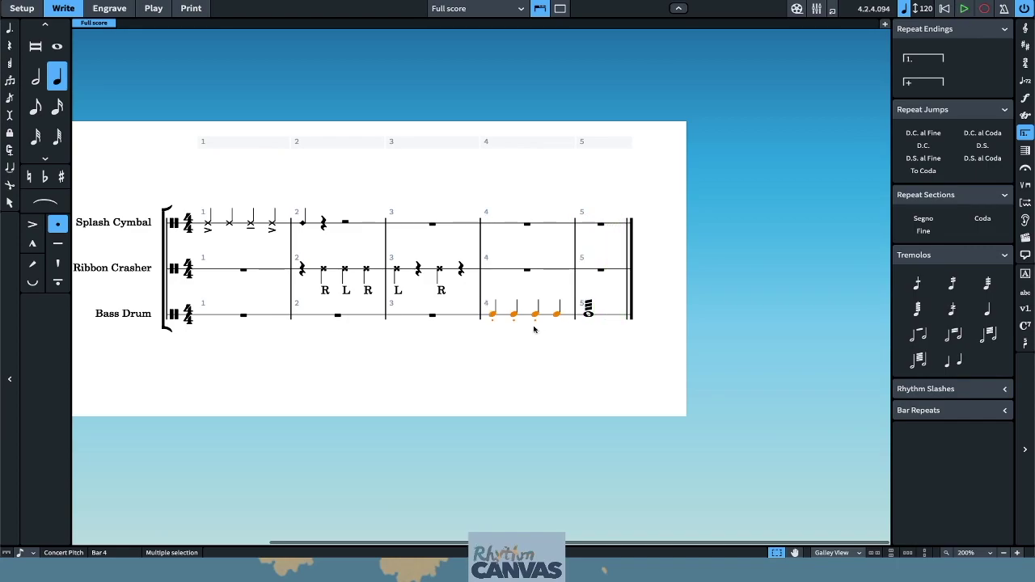
Step: Select all staves in bars 1 and 2 and play the whole score back from bar 1
{"action": "left_click", "coordinate": [245, 227]}
{"action": "left_click", "coordinate": [327, 317], "text": "shift"}
{"action": "key", "text": "space"}
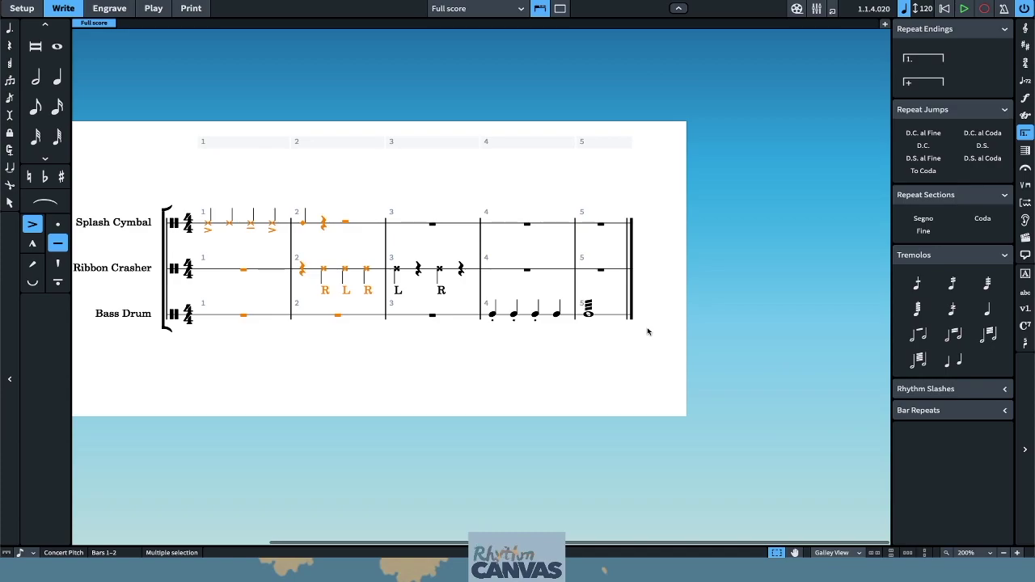
Step: Switch the score from Galley View to Page View
{"action": "scroll", "coordinate": [647, 332], "scroll_direction": "left", "scroll_amount": 2}
{"action": "scroll", "coordinate": [647, 331], "scroll_direction": "right", "scroll_amount": 1}
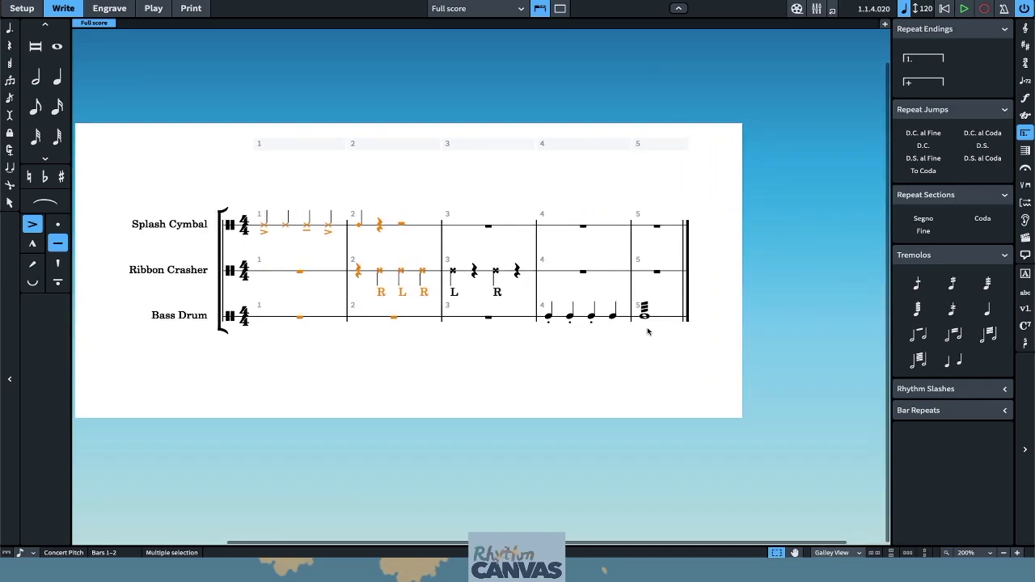
{"action": "scroll", "coordinate": [763, 521], "scroll_direction": "up", "scroll_amount": 1}
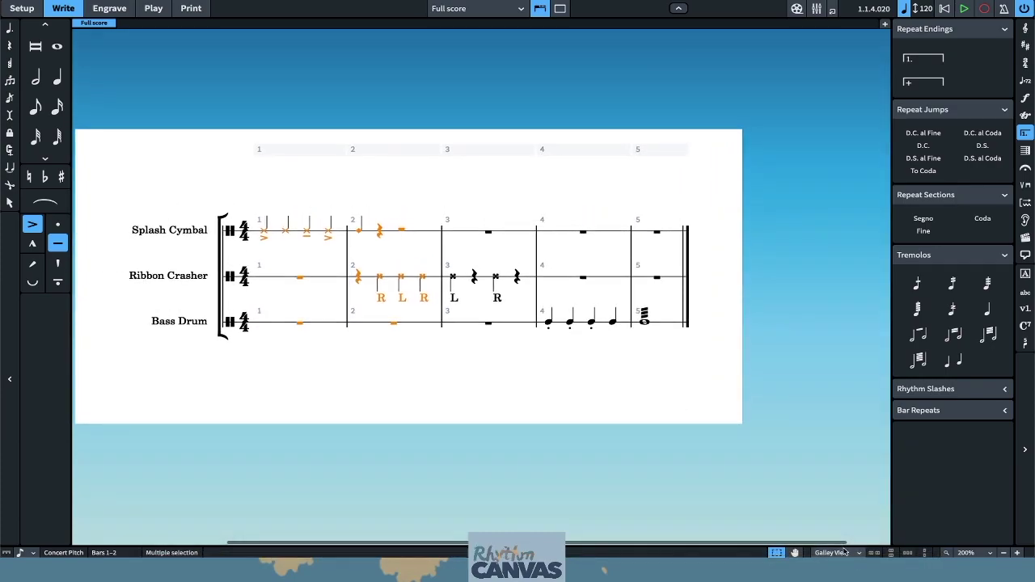
{"action": "left_click", "coordinate": [845, 551]}
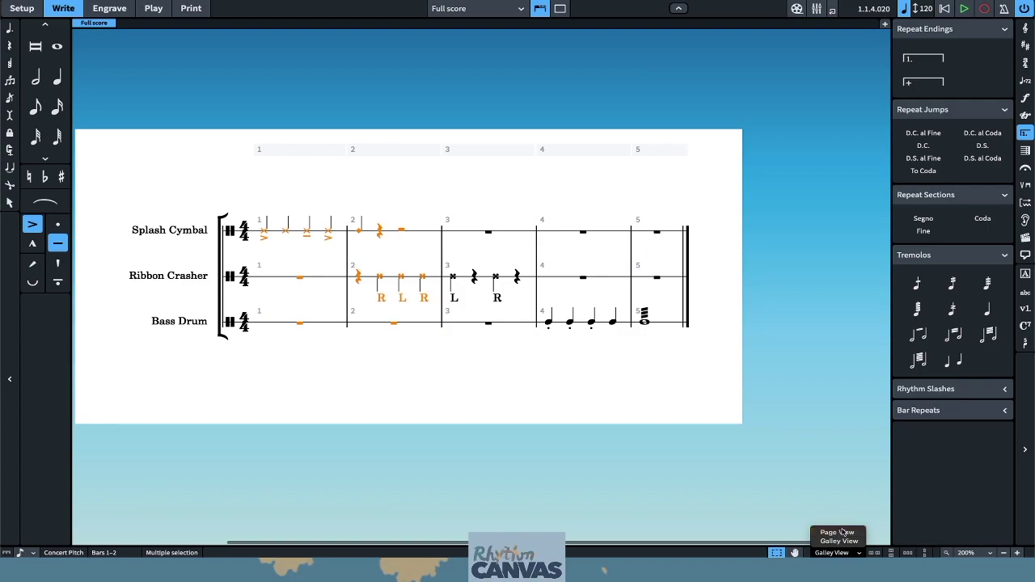
{"action": "left_click", "coordinate": [837, 532]}
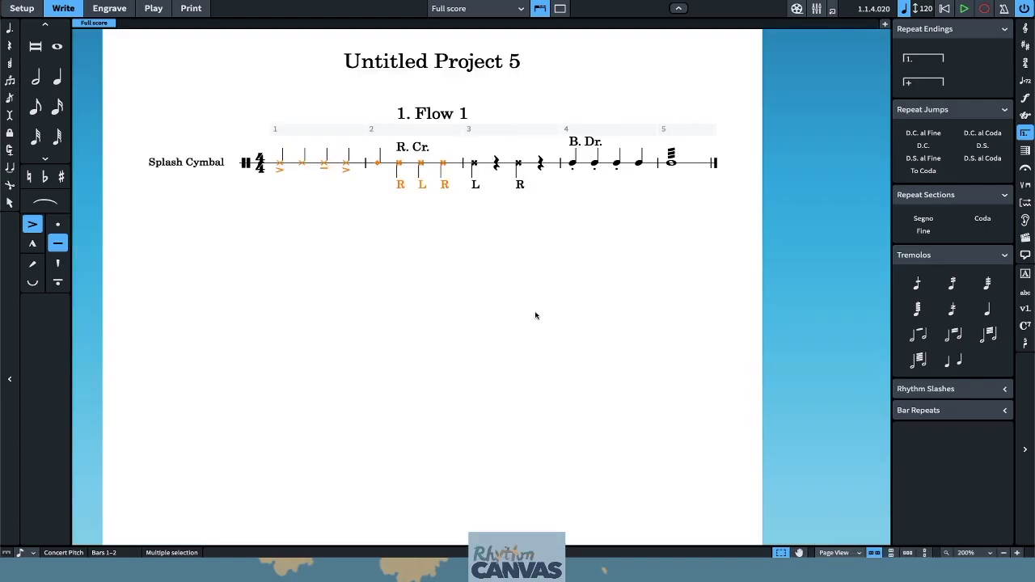
Step: In Setup mode, add an empty-handed single player and move the Bass Drum instrument to it
{"action": "key", "text": "ctrl+1"}
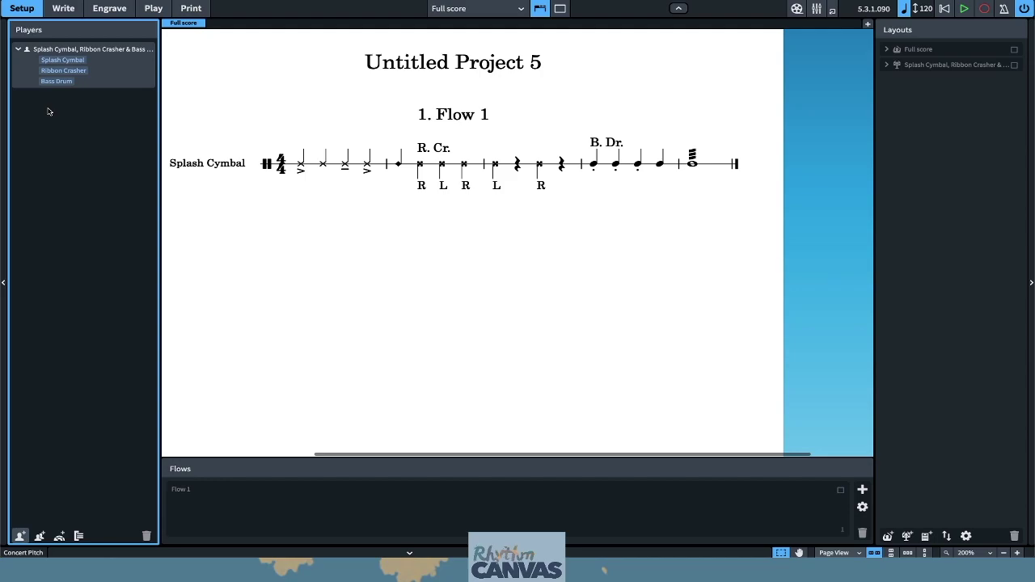
{"action": "left_click", "coordinate": [21, 536]}
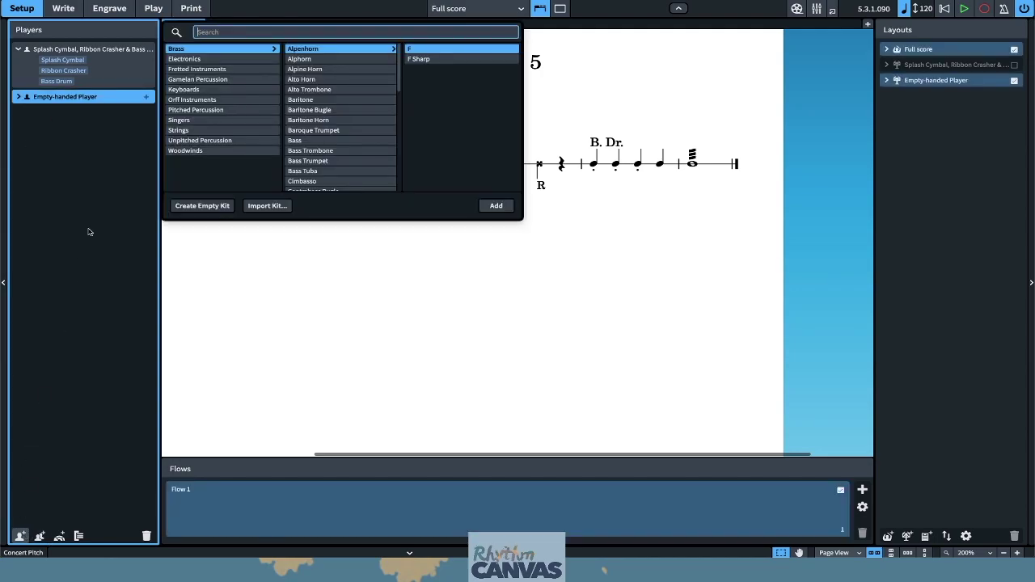
{"action": "key", "text": "Escape"}
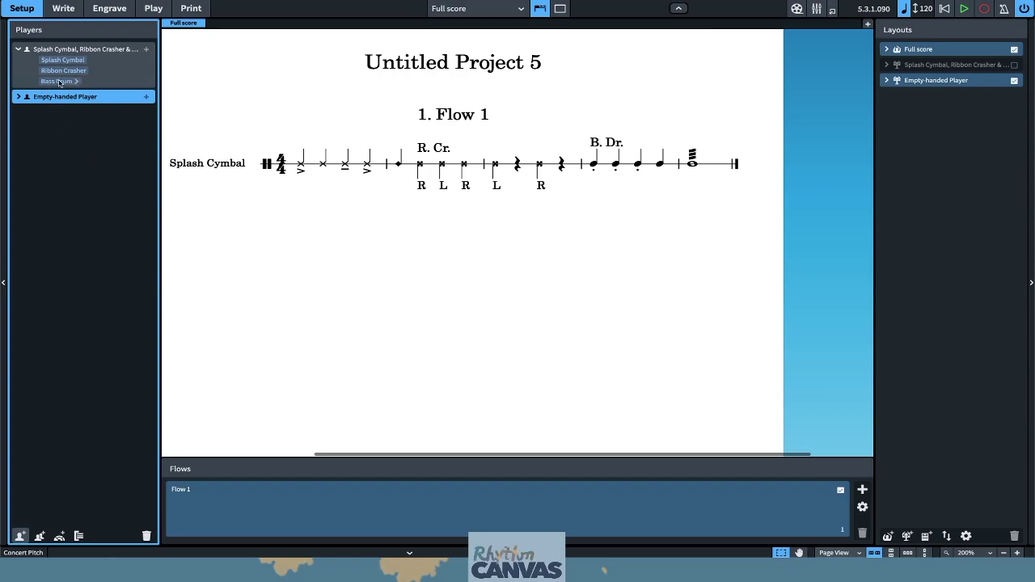
{"action": "left_click_drag", "start_coordinate": [53, 84], "coordinate": [52, 98]}
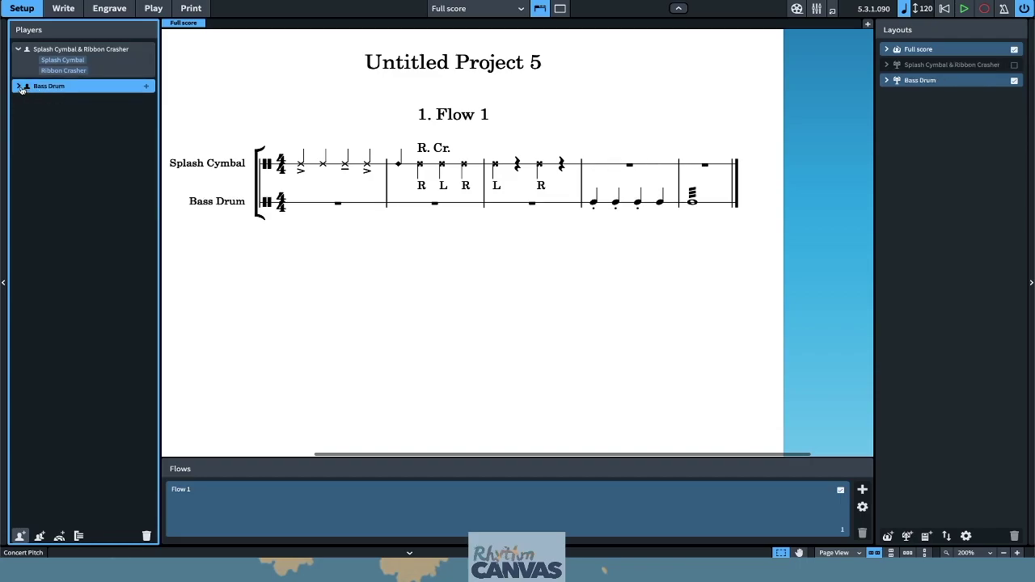
Step: Add a single player holding a new percussion kit made of Splash Cymbal, Ribbon Crasher and Bass Drum
{"action": "left_click", "coordinate": [19, 87]}
{"action": "left_click", "coordinate": [19, 87]}
{"action": "left_click", "coordinate": [20, 536]}
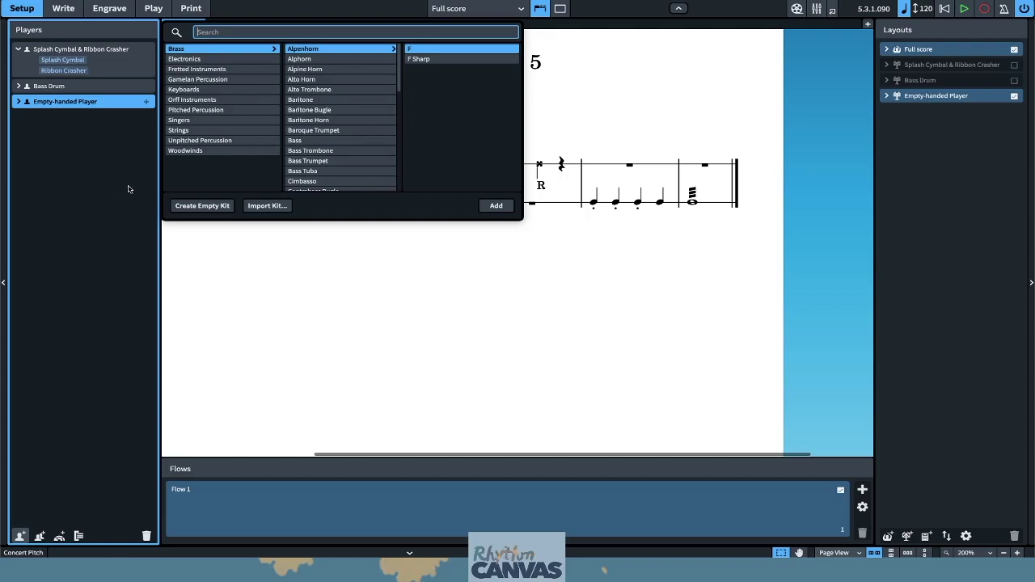
{"action": "left_click", "coordinate": [222, 204]}
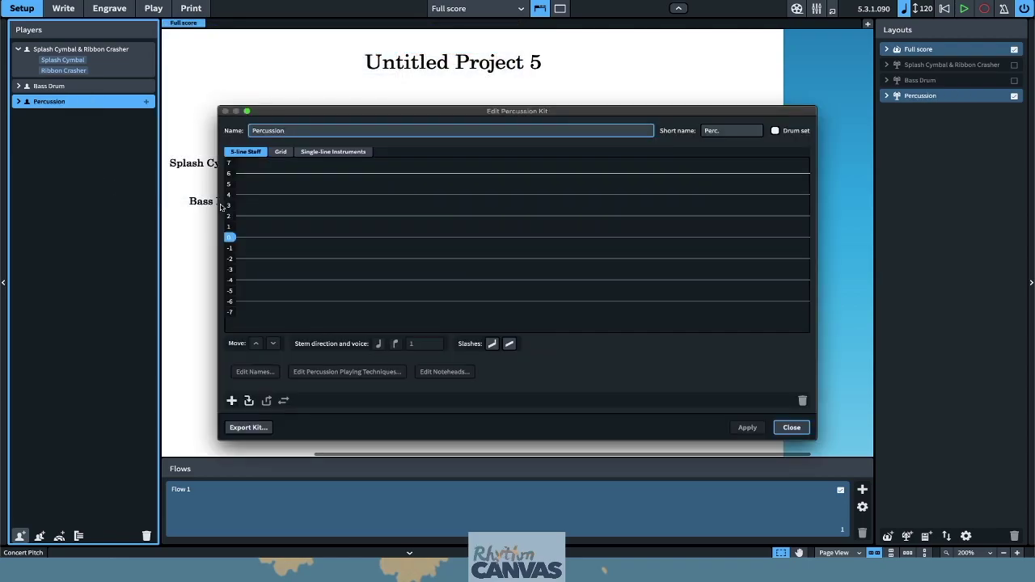
{"action": "left_click", "coordinate": [231, 400]}
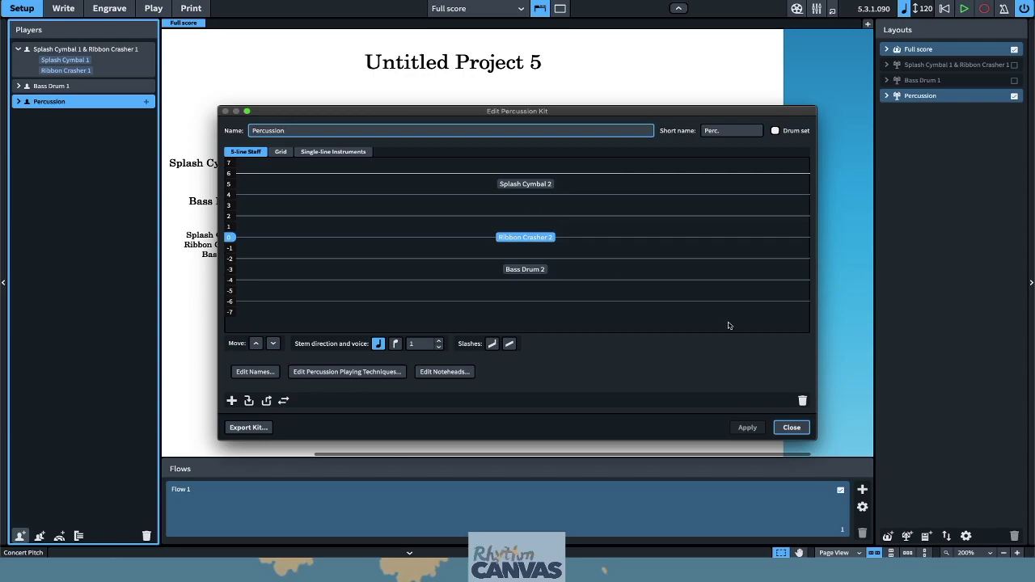
{"action": "left_click", "coordinate": [792, 427]}
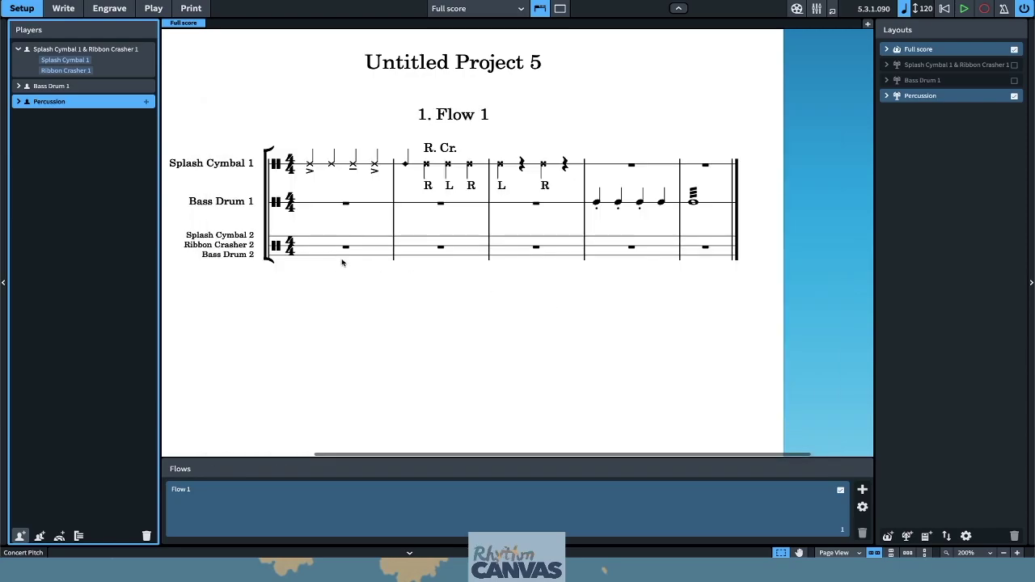
Step: In Layout Options, set the full score's percussion presentation to 5-line Staff and apply it
{"action": "left_click", "coordinate": [965, 535]}
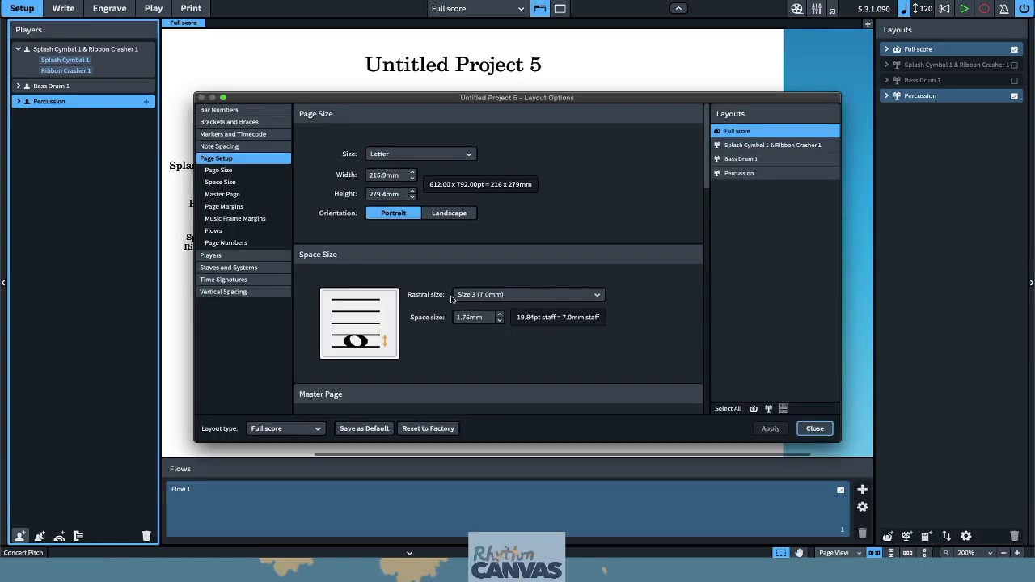
{"action": "left_click", "coordinate": [266, 256]}
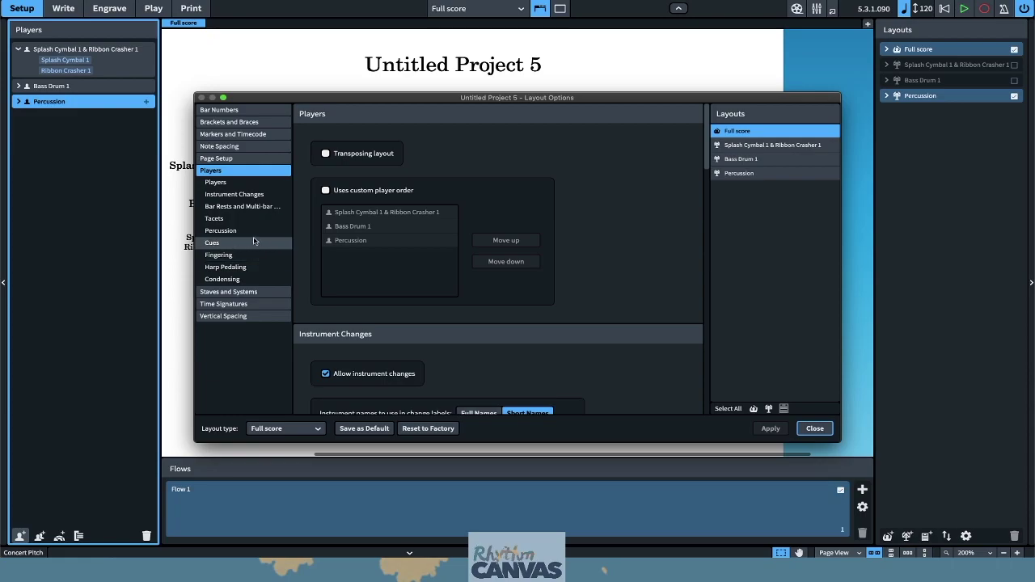
{"action": "left_click", "coordinate": [254, 231]}
{"action": "left_click", "coordinate": [412, 156]}
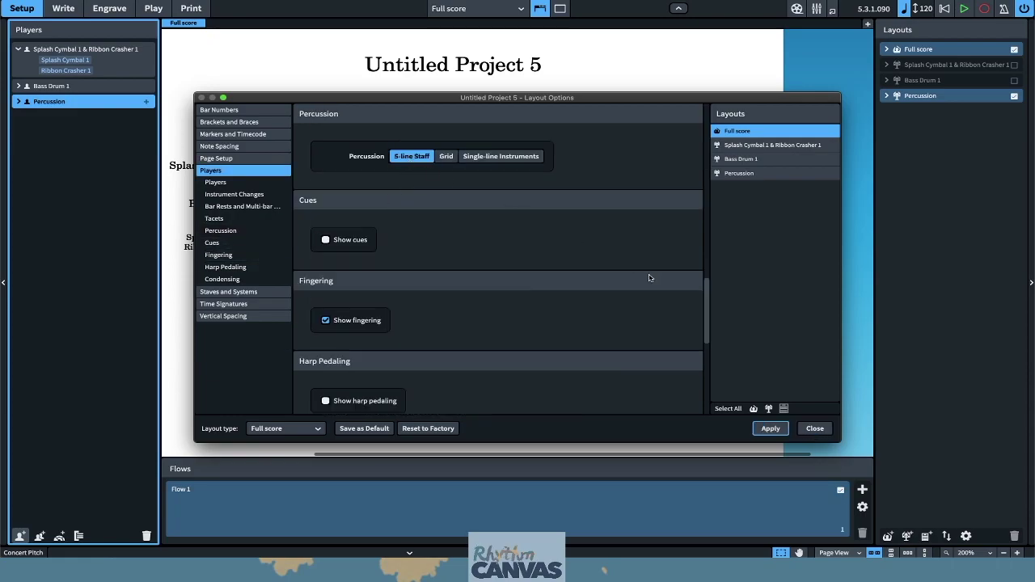
{"action": "left_click", "coordinate": [770, 428]}
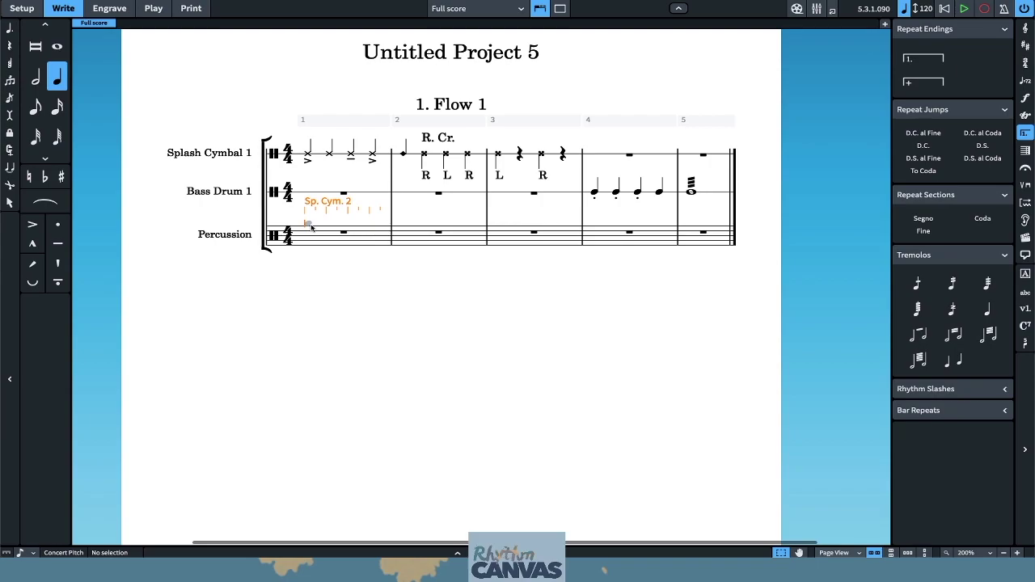
Step: On the Percussion staff, enter accented splash, L-sticking ribbon crasher, staccato bass drum and plain ribbon crasher in bar 1, plus tenuto splash in bar 2
{"action": "left_click", "coordinate": [310, 227]}
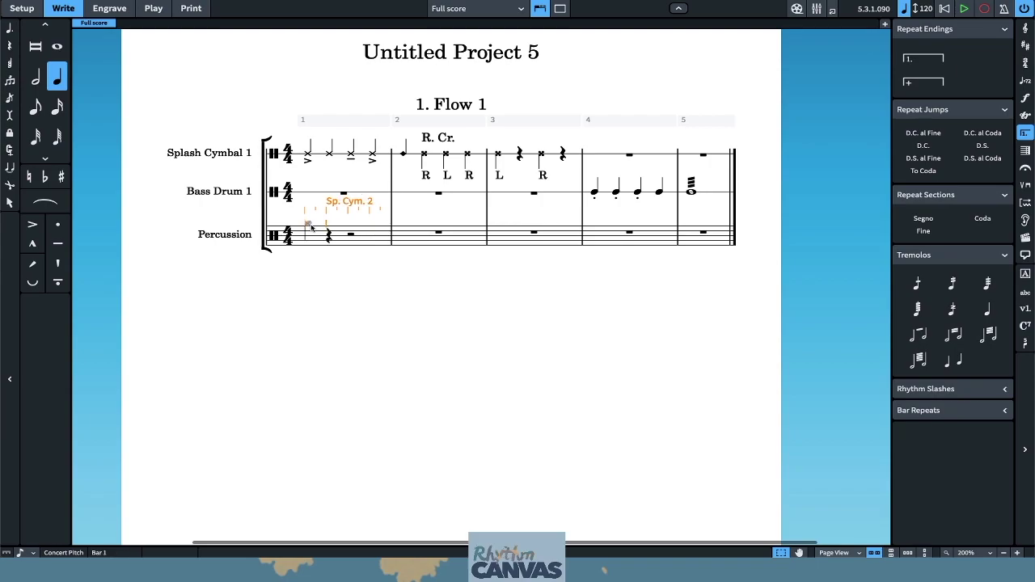
{"action": "left_click", "coordinate": [328, 237]}
{"action": "left_click", "coordinate": [349, 243]}
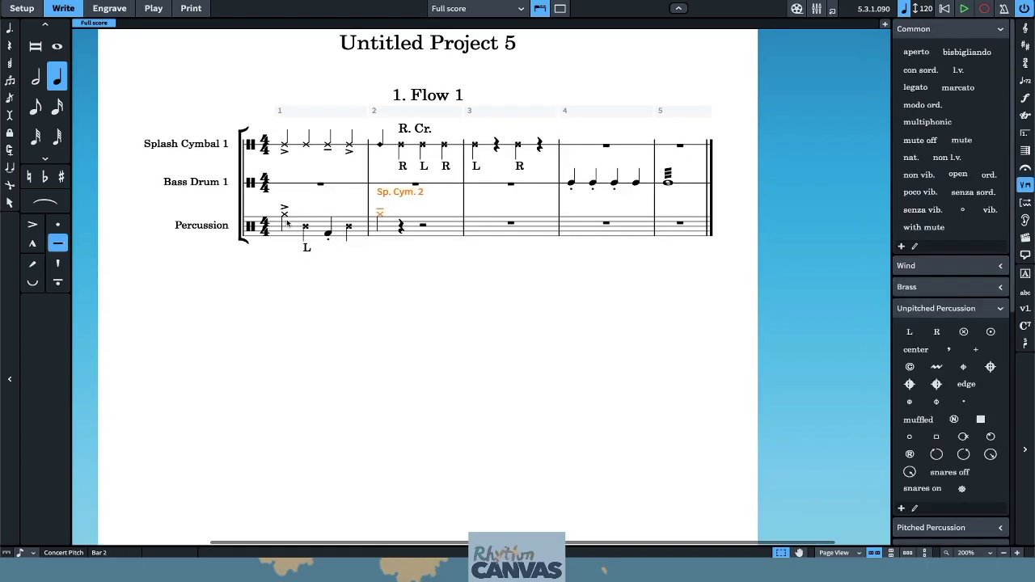
Step: Select the kit's bar 1 notes and, in Play mode's Percussion layout, route Splash Cymbal 2 to 02 - Kontakt 5 16out, port 1, channel 2
{"action": "left_click", "coordinate": [287, 223]}
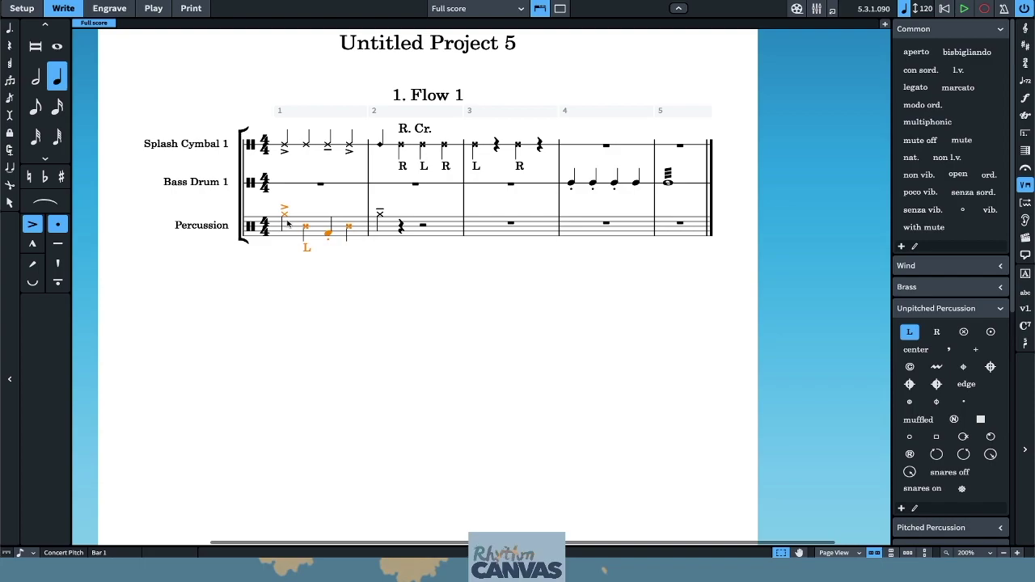
{"action": "left_click", "coordinate": [153, 11]}
{"action": "left_click", "coordinate": [484, 9]}
{"action": "left_click", "coordinate": [489, 50]}
{"action": "left_click", "coordinate": [36, 78]}
{"action": "left_click", "coordinate": [84, 91]}
{"action": "left_click", "coordinate": [77, 111]}
{"action": "left_click", "coordinate": [122, 106]}
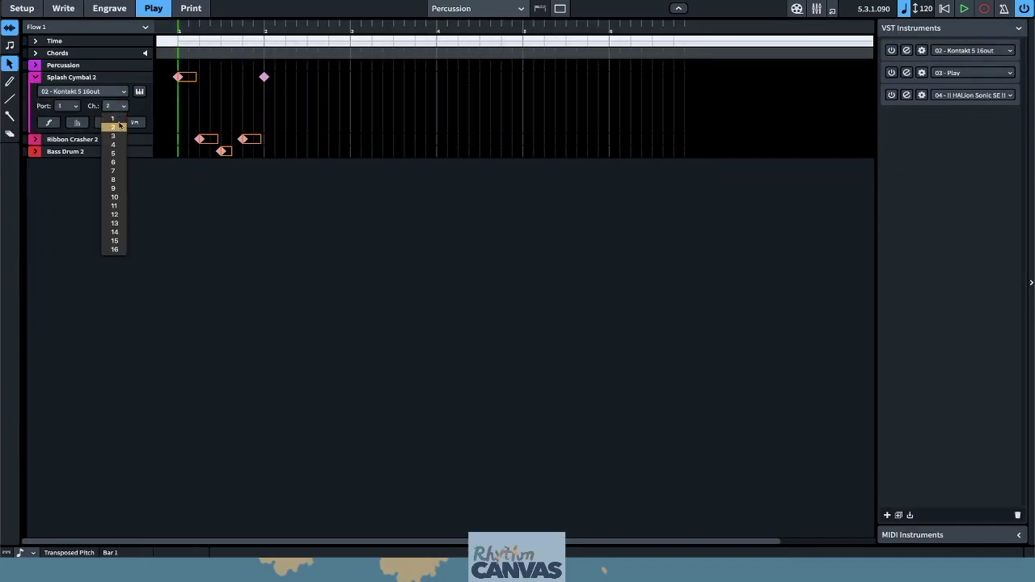
{"action": "left_click", "coordinate": [120, 126]}
Step: Expand the Ribbon Crasher 2 and Bass Drum 2 tracks and open the bass drum's channel choices
{"action": "left_click", "coordinate": [35, 139]}
{"action": "left_click", "coordinate": [36, 201]}
{"action": "left_click", "coordinate": [119, 230]}
Step: In Write mode, play back the Percussion part from bar 1 to check the kit's sounds and techniques
{"action": "left_click", "coordinate": [63, 8]}
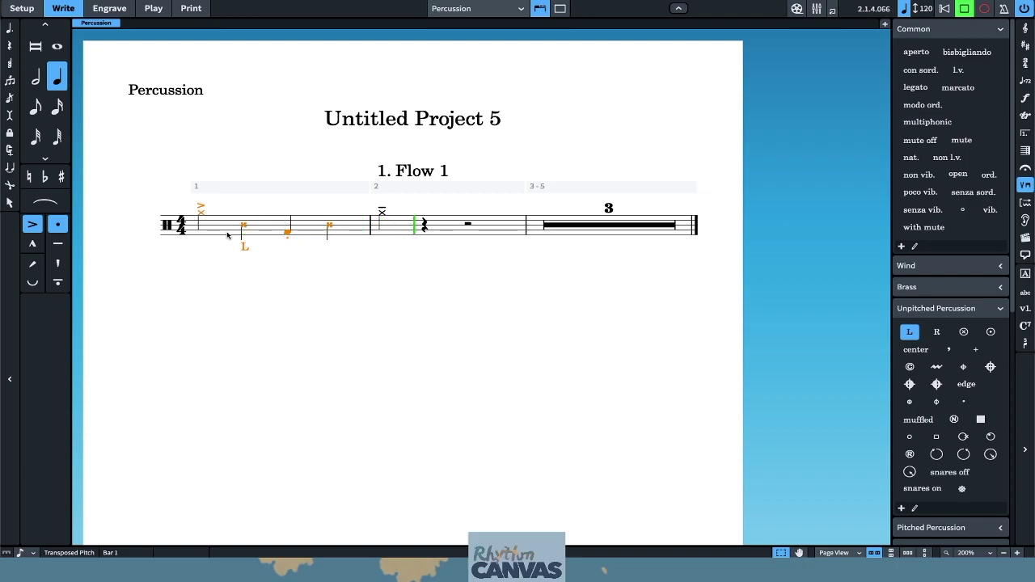
{"action": "key", "text": "space"}
{"action": "scroll", "coordinate": [227, 236], "scroll_direction": "left", "scroll_amount": 2}
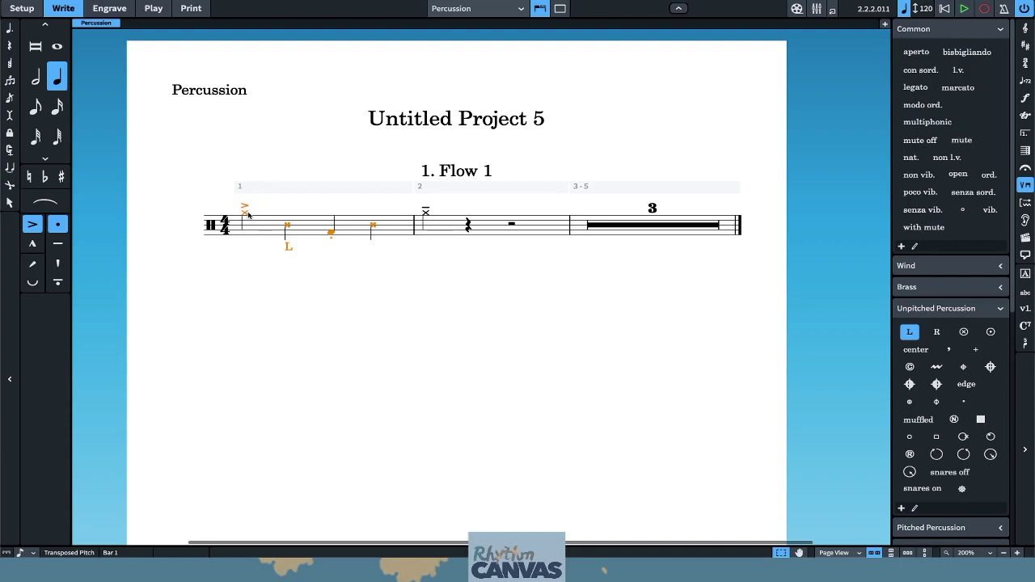
{"action": "scroll", "coordinate": [248, 215], "scroll_direction": "right", "scroll_amount": 1}
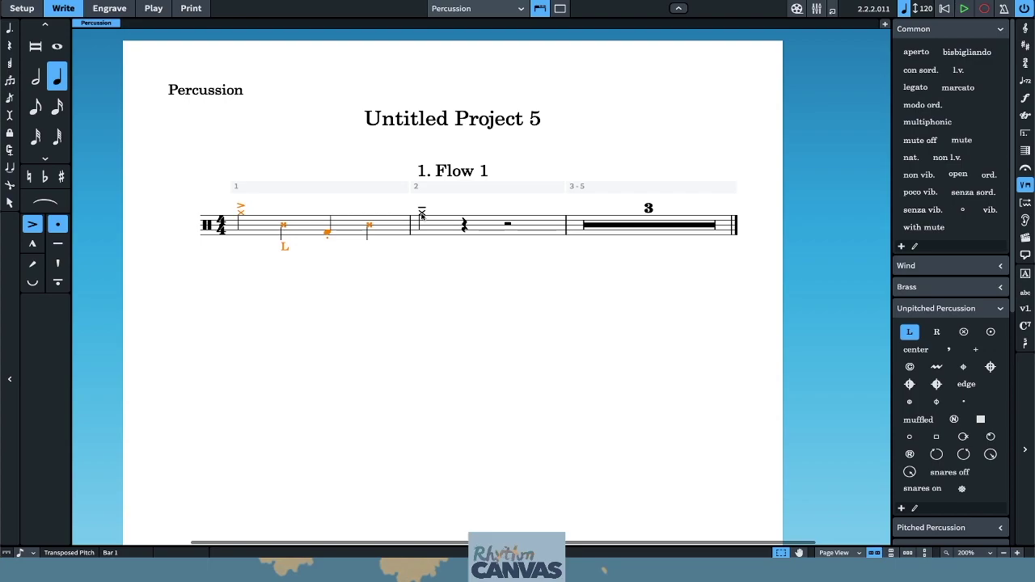
{"action": "scroll", "coordinate": [421, 216], "scroll_direction": "down", "scroll_amount": 1}
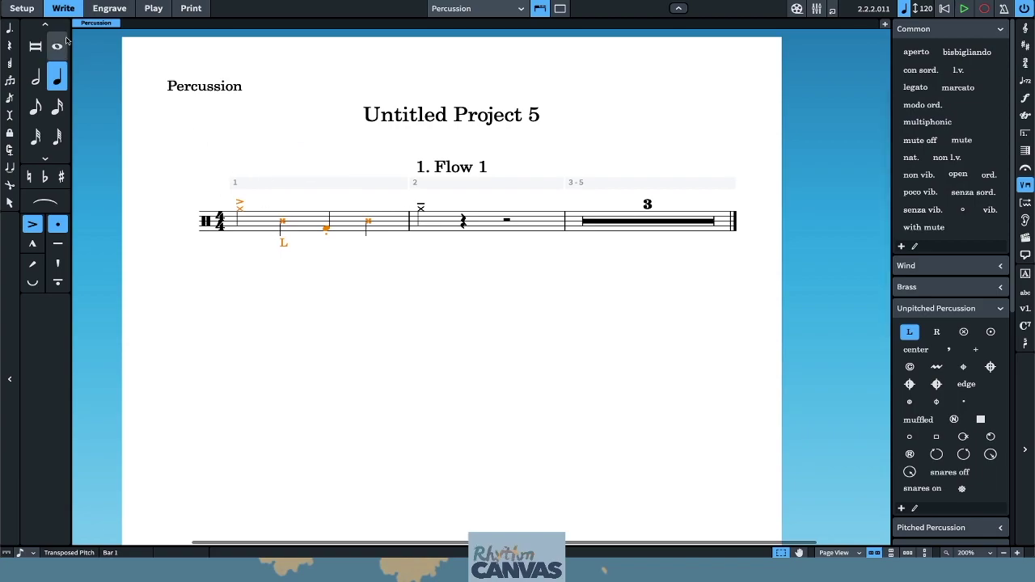
Step: In Setup mode, move the Bass Drum 1 instrument to the player holding the Percussion kit
{"action": "left_click", "coordinate": [31, 10]}
{"action": "left_click", "coordinate": [18, 102]}
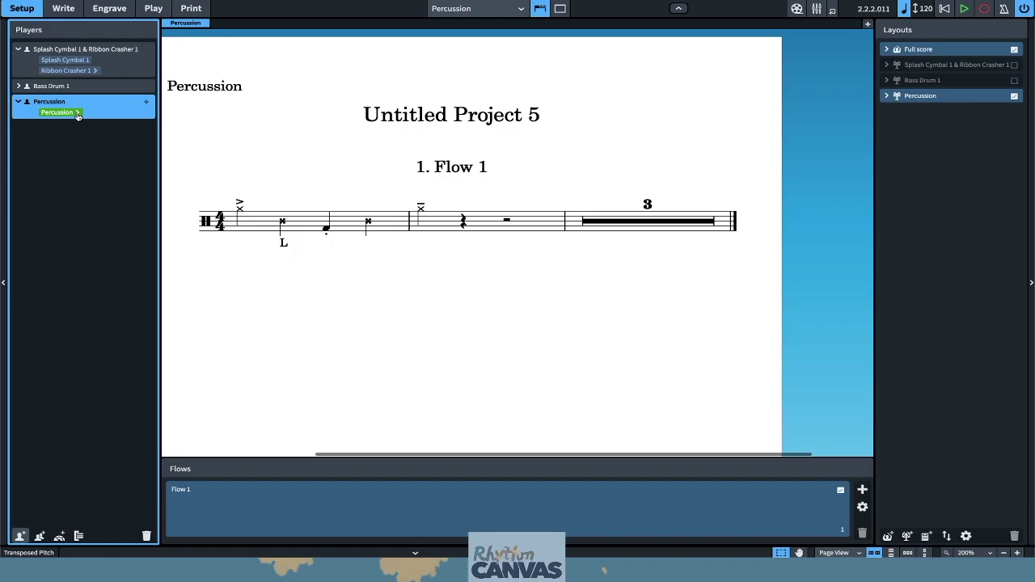
{"action": "left_click", "coordinate": [18, 86]}
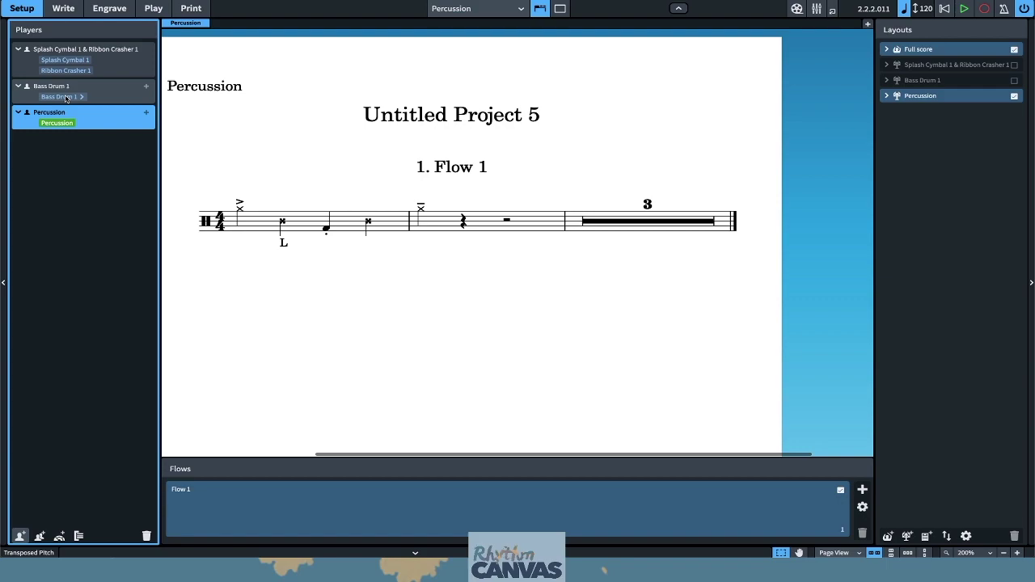
{"action": "left_click_drag", "start_coordinate": [67, 98], "coordinate": [81, 126]}
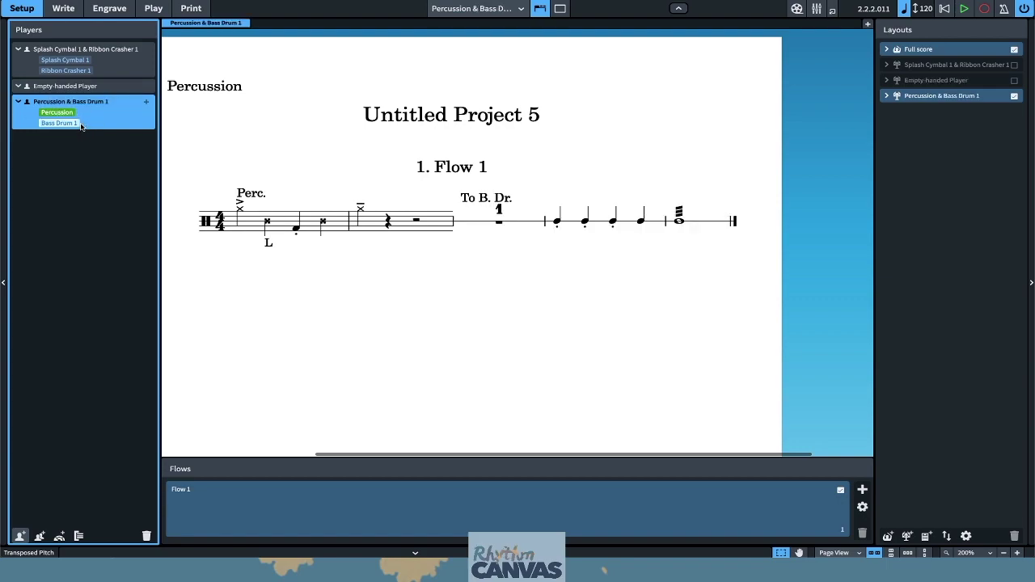